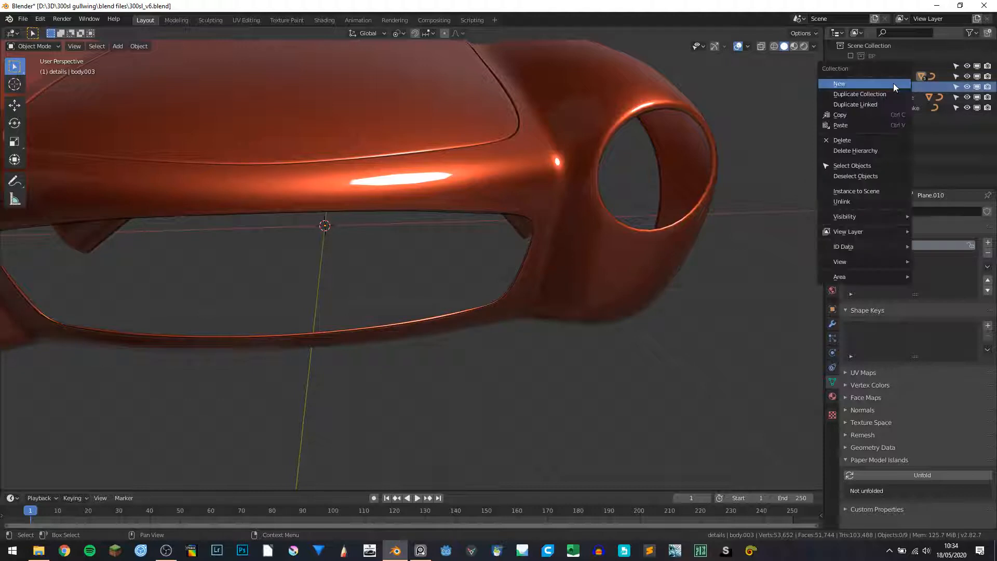
Create a new collection inside the details collection and name it caladre
double_click(900, 115)
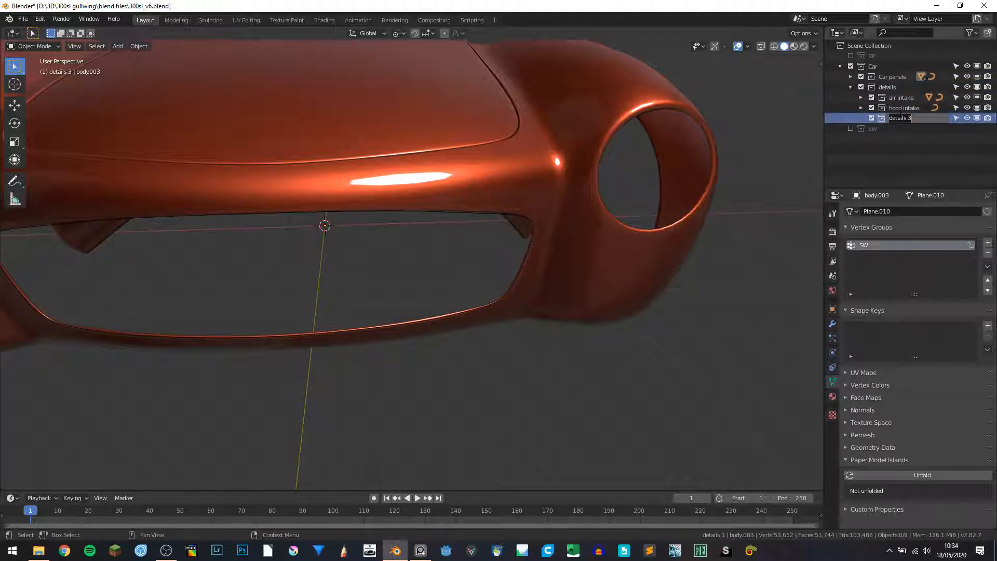
type("caladre")
key("Return")
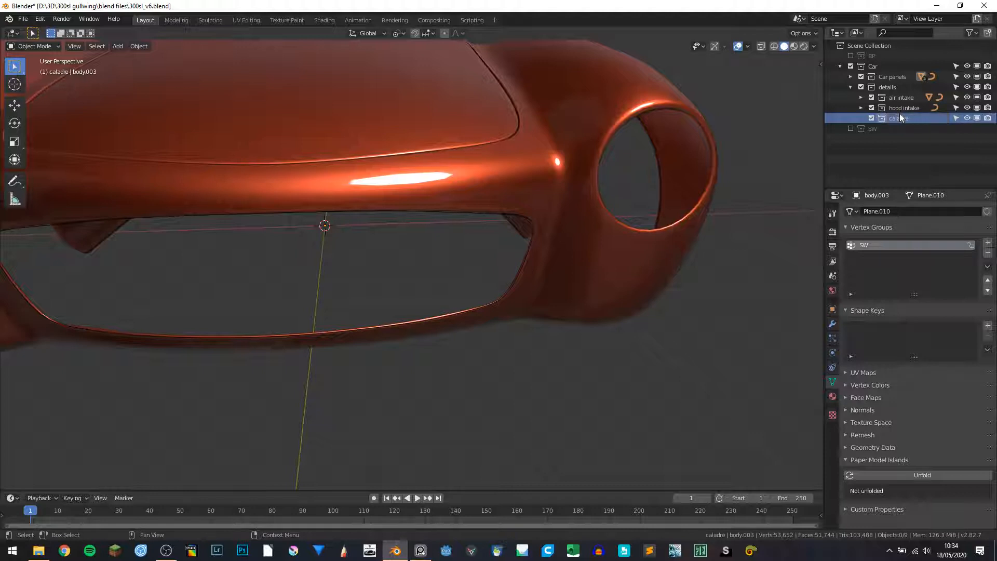
Move the outline object around the front grille opening into the caladre collection
middle_click_drag(506, 186, 430, 249)
left_click(426, 208)
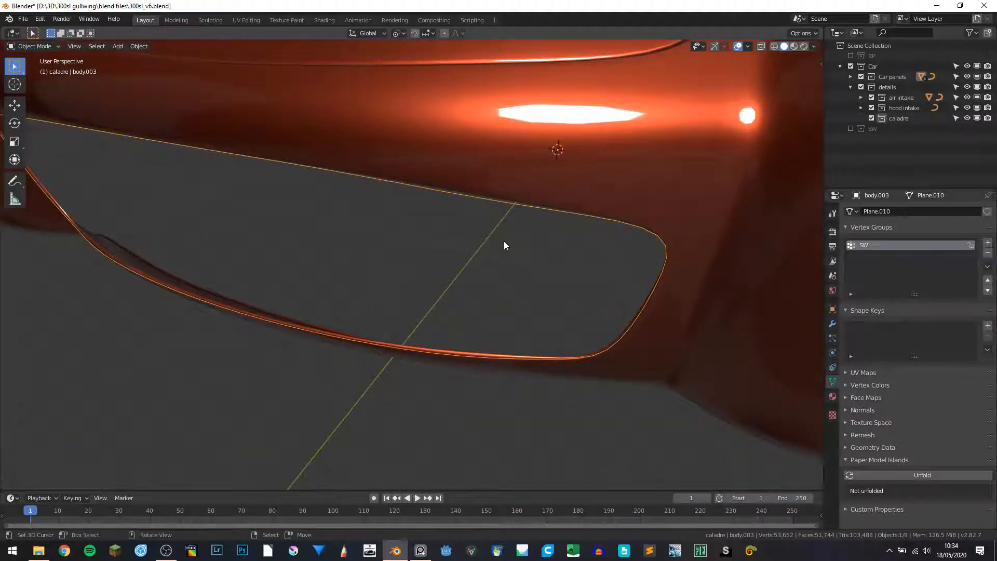
key("m")
mouse_move(503, 241)
mouse_move(597, 265)
left_click(644, 302)
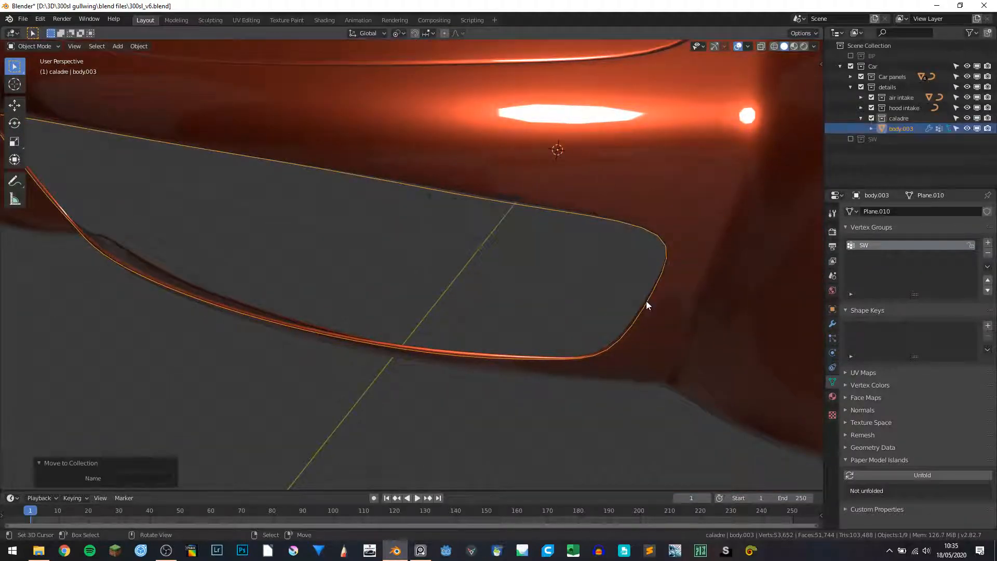
Remove the Subdivision, Shrinkwrap and Mirror modifiers from the grille outline
middle_click_drag(315, 260, 805, 314)
left_click(832, 324)
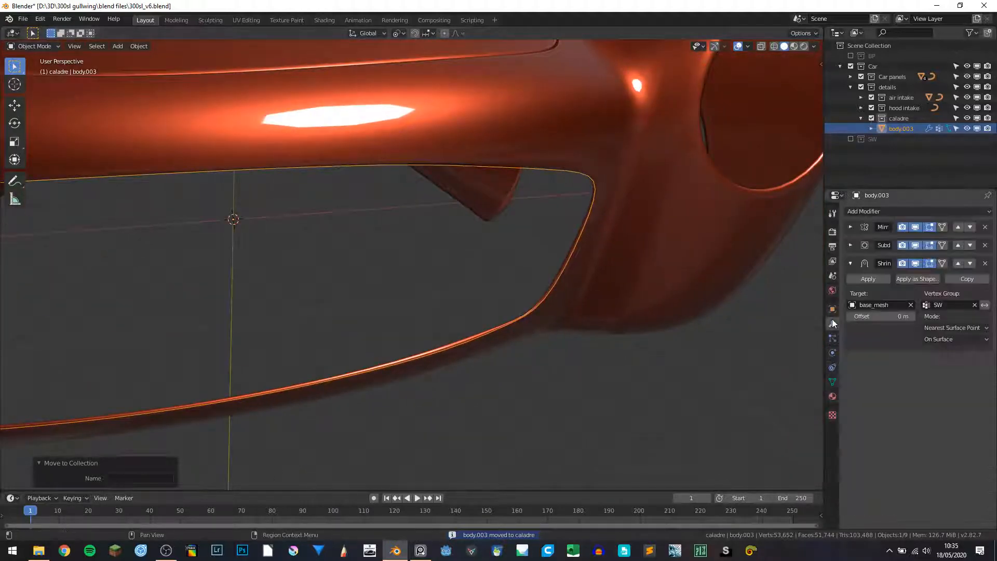
left_click(986, 246)
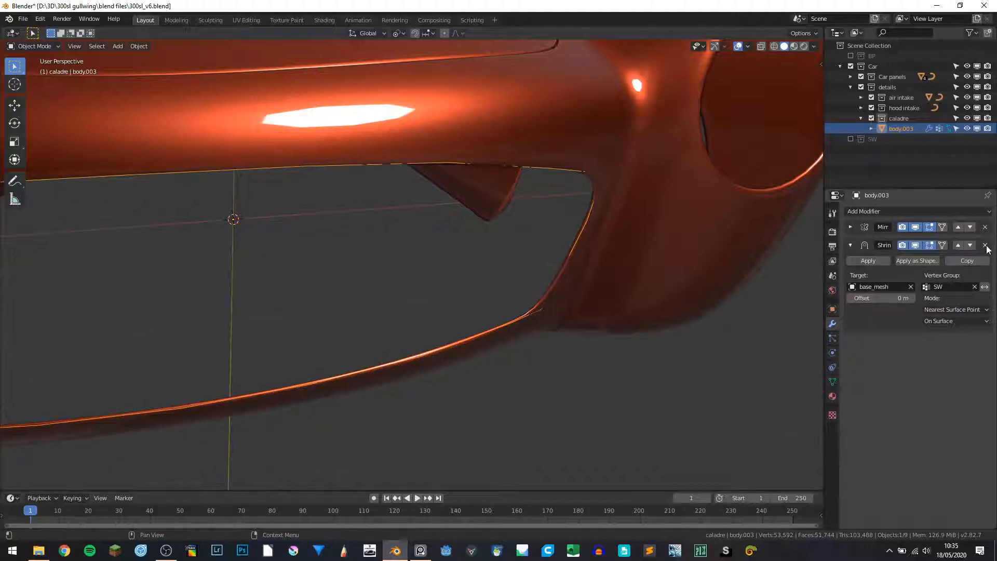
left_click(985, 246)
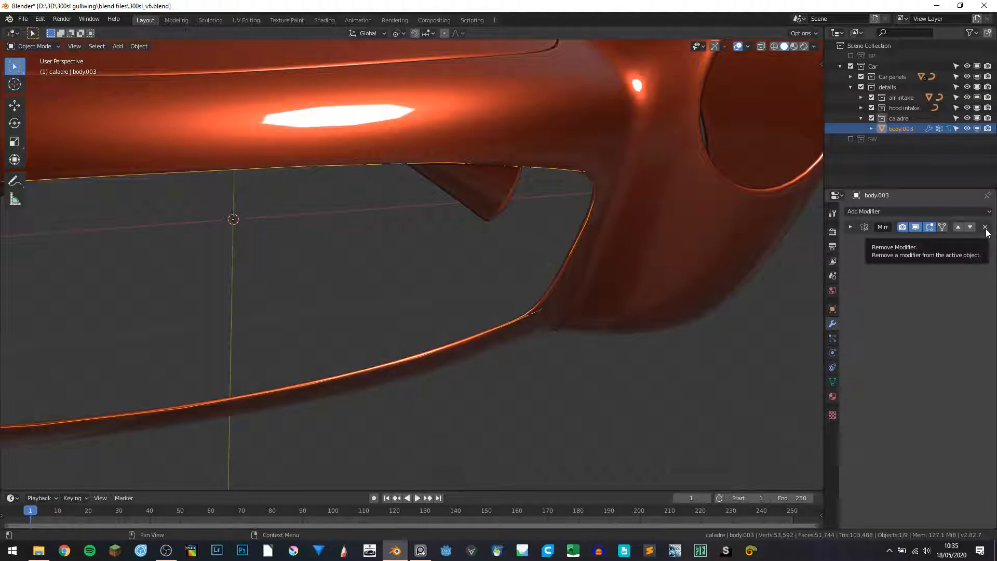
left_click(985, 227)
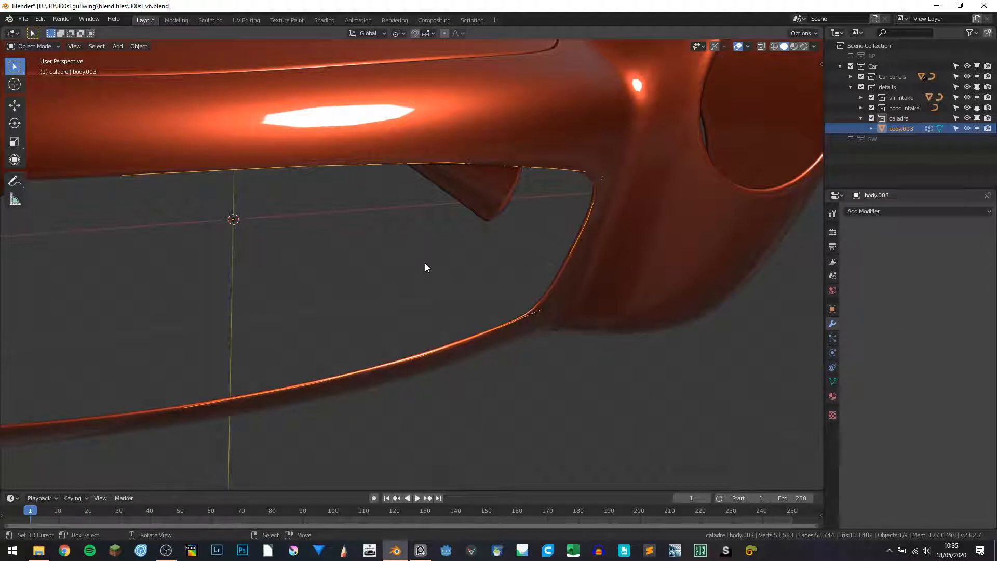
Convert the grille outline mesh to a curve
middle_click_drag(407, 254, 384, 256)
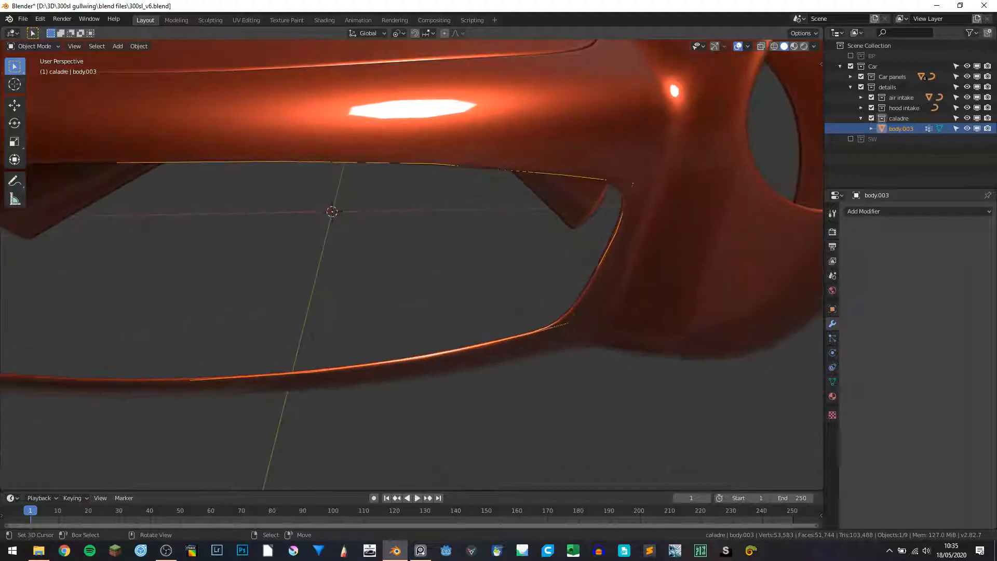
key("F3")
left_click(473, 271)
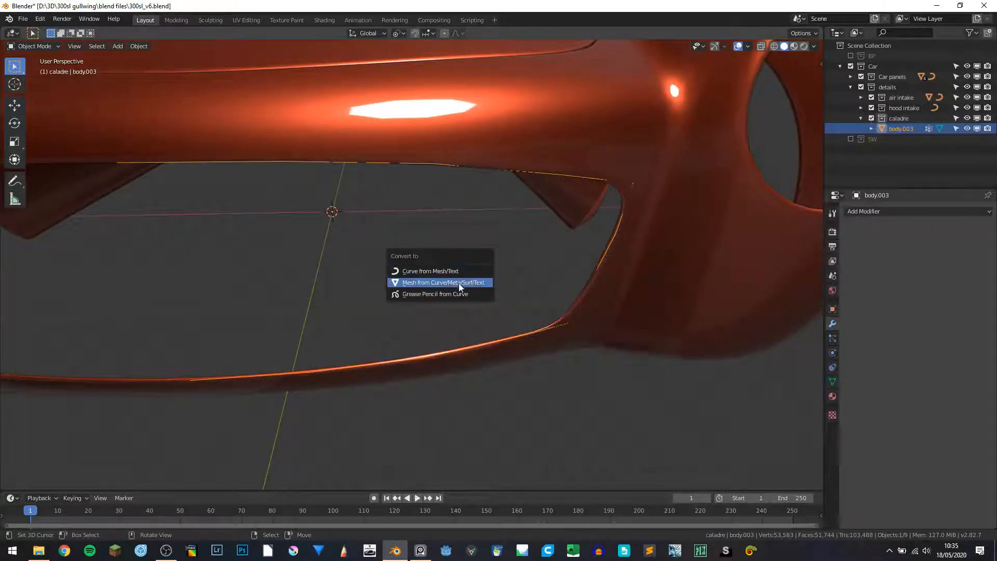
left_click(432, 271)
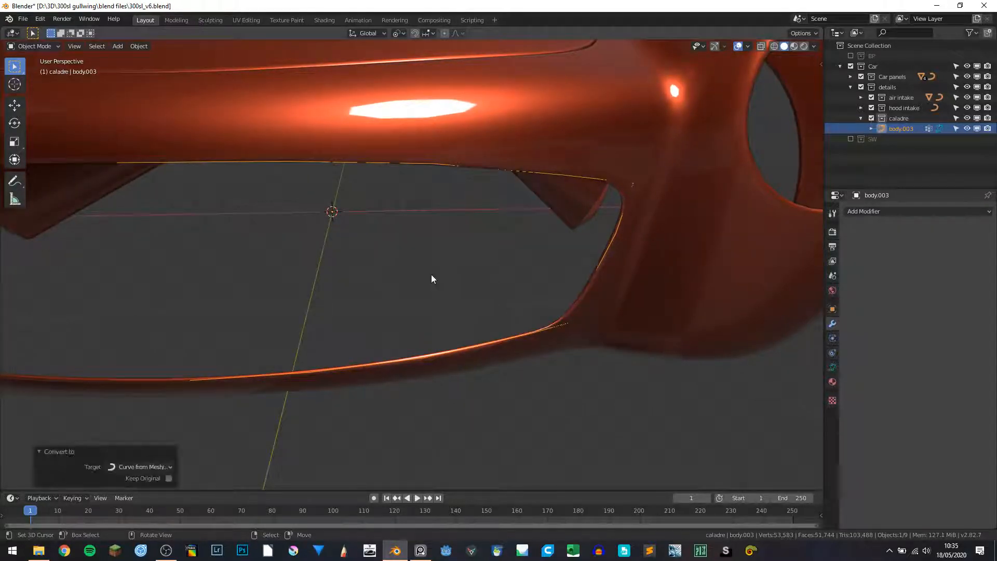
Add a Mirror modifier on the X axis to the grille curve with clipping enabled
left_click(905, 212)
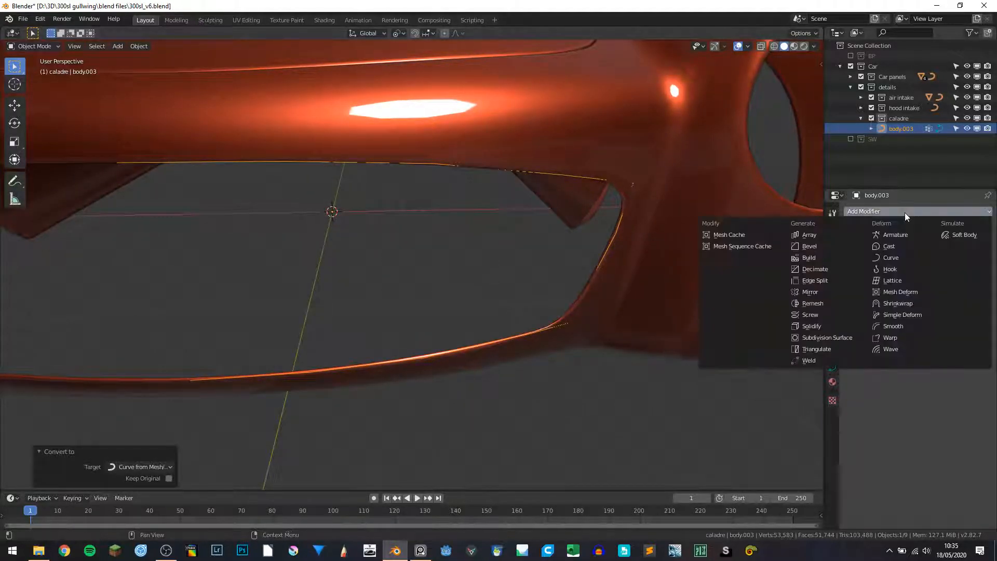
left_click(811, 292)
left_click(851, 226)
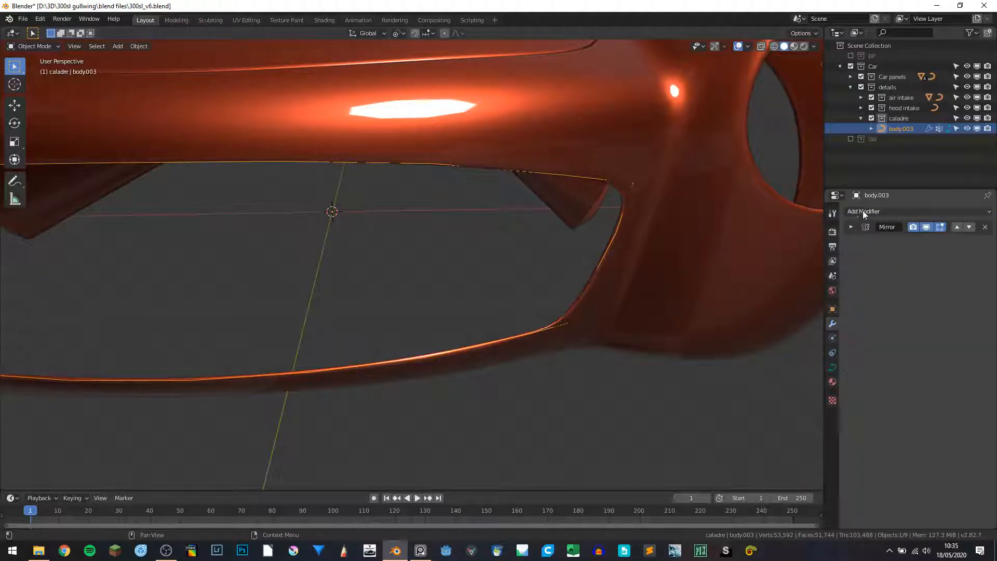
left_click(852, 226)
left_click(943, 341)
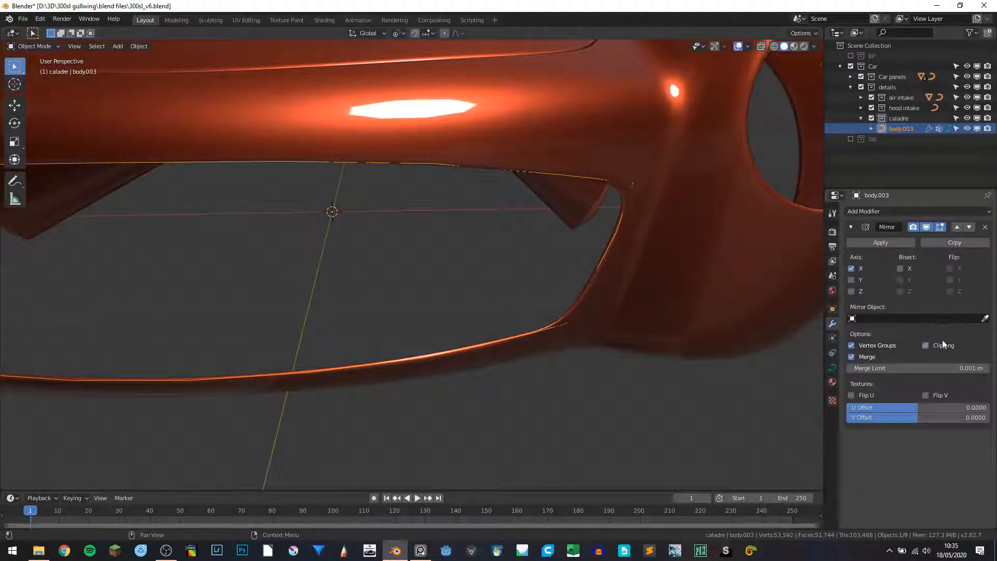
left_click(852, 227)
Add a Subdivision Surface modifier to the grille curve and raise its viewport subdivision level
left_click(871, 211)
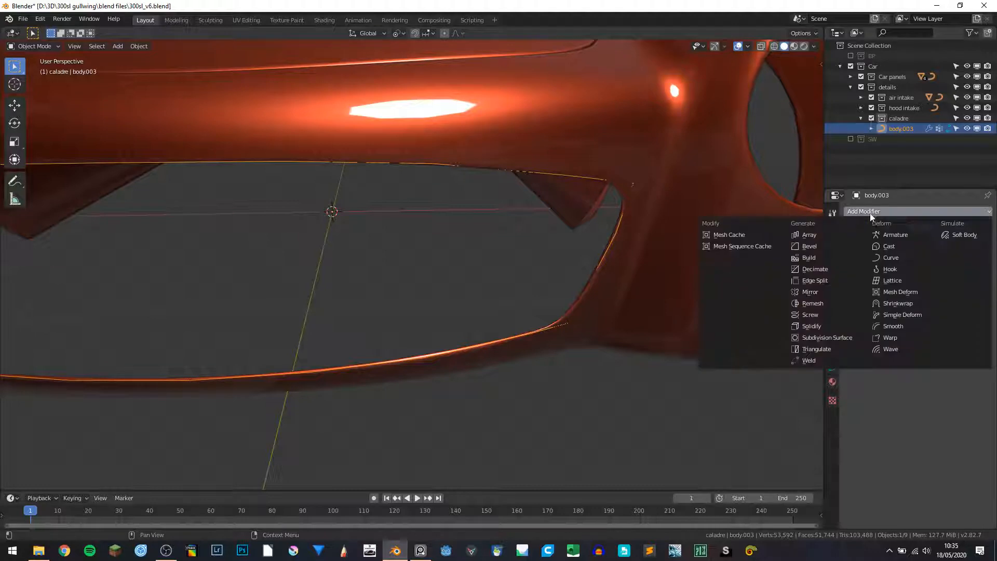
left_click(827, 338)
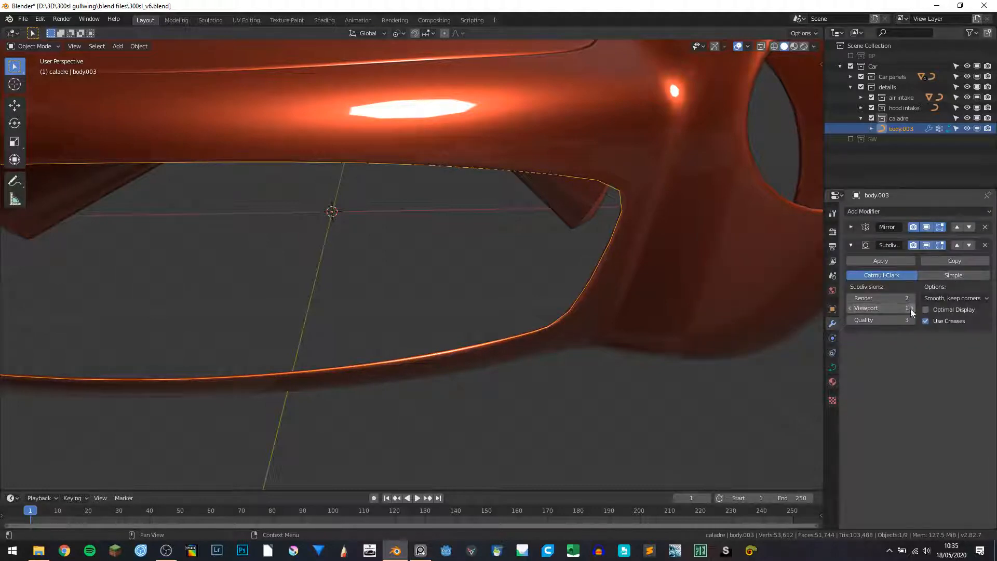
left_click(851, 244)
Add a Shrinkwrap modifier to the grille curve with base_mesh as its target
left_click(860, 212)
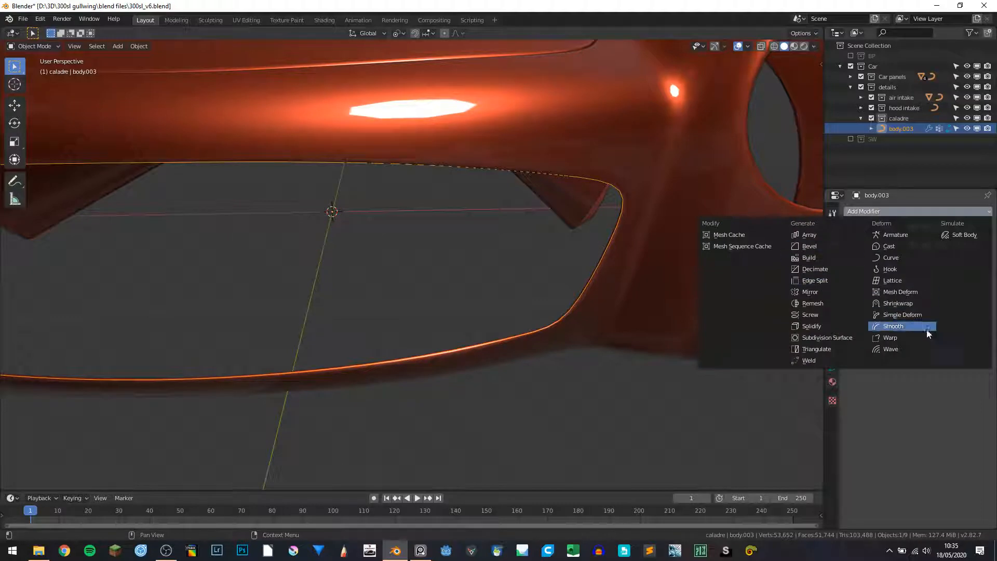
left_click(915, 302)
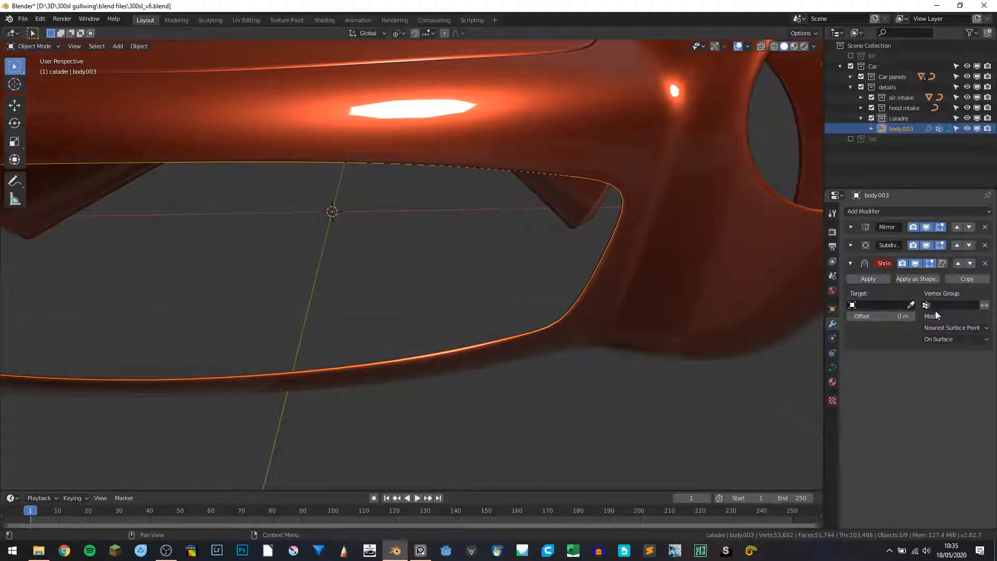
left_click(909, 304)
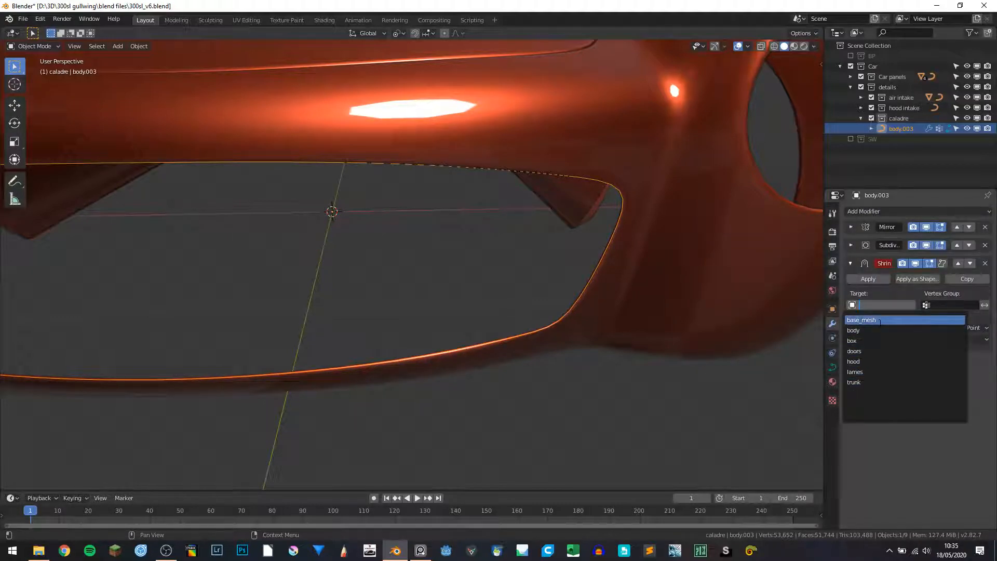
left_click(879, 320)
middle_click_drag(547, 220, 446, 217)
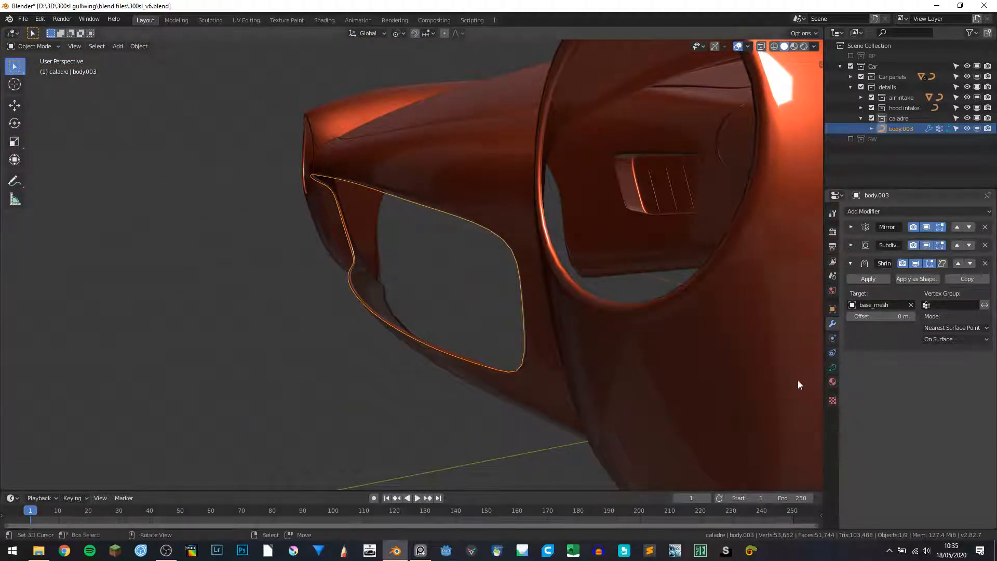
Set the grille curve's bevel resolution to 12 and shade the curve smooth
left_click(833, 367)
middle_click_drag(419, 243, 709, 286)
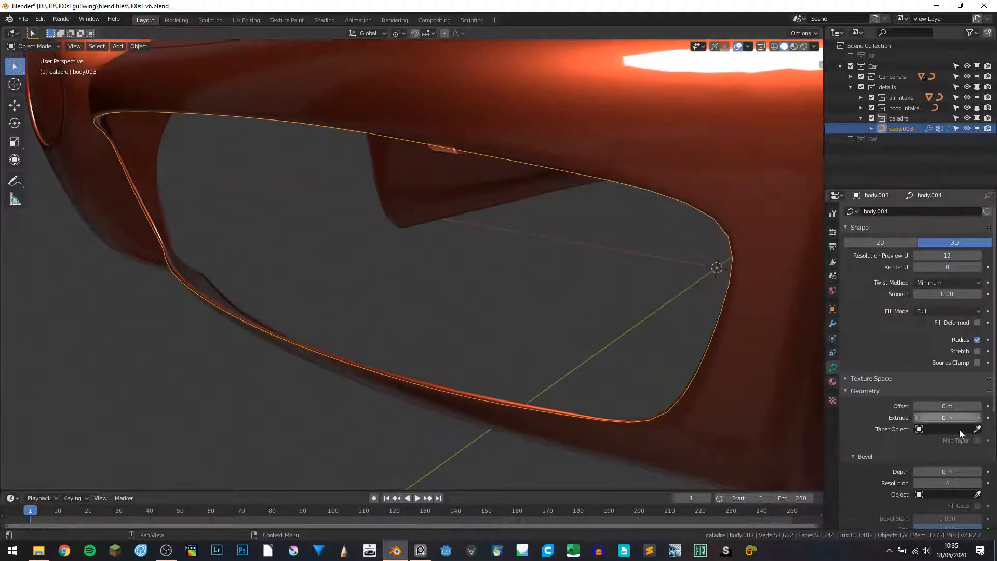
left_click(947, 483)
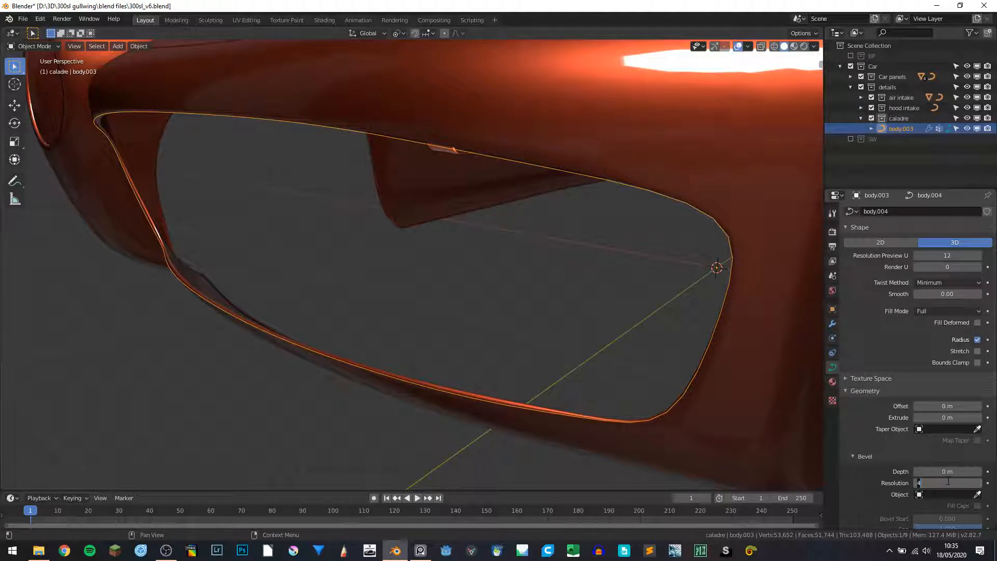
type("12")
key("Return")
right_click(403, 309)
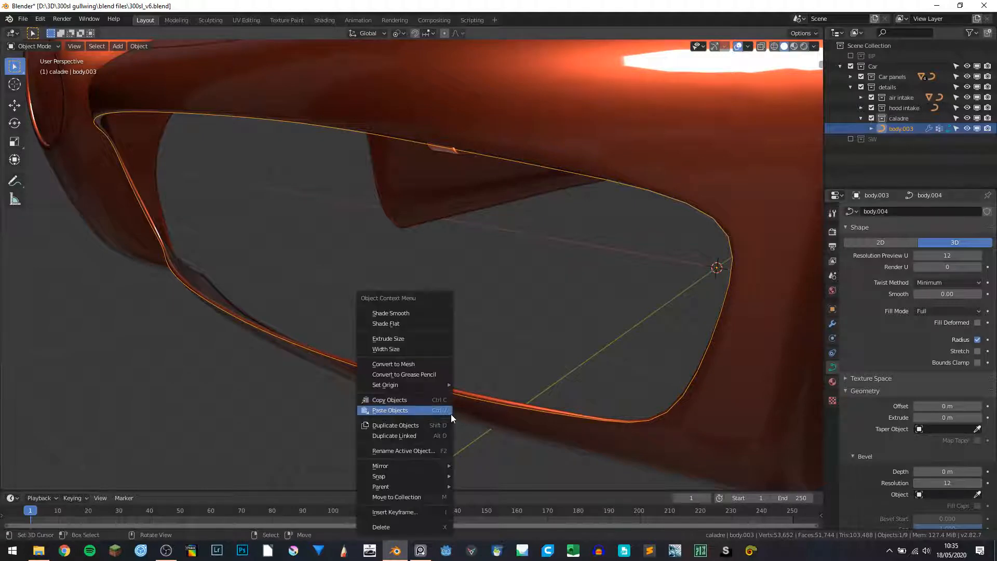
left_click(404, 312)
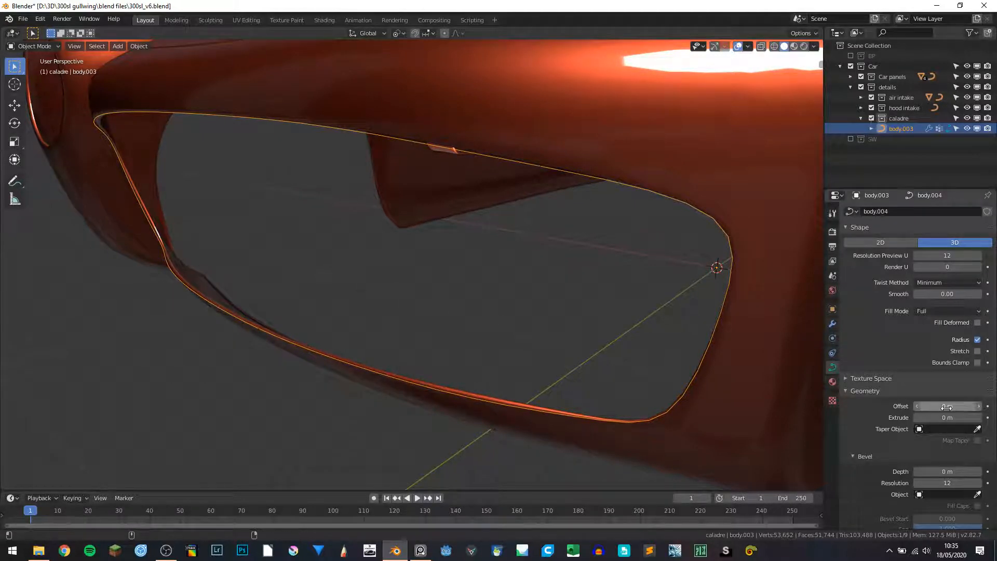
Give the grille curve a bevel depth of 0.003 m and apply its Shrinkwrap modifier
left_click_drag(948, 471, 953, 471)
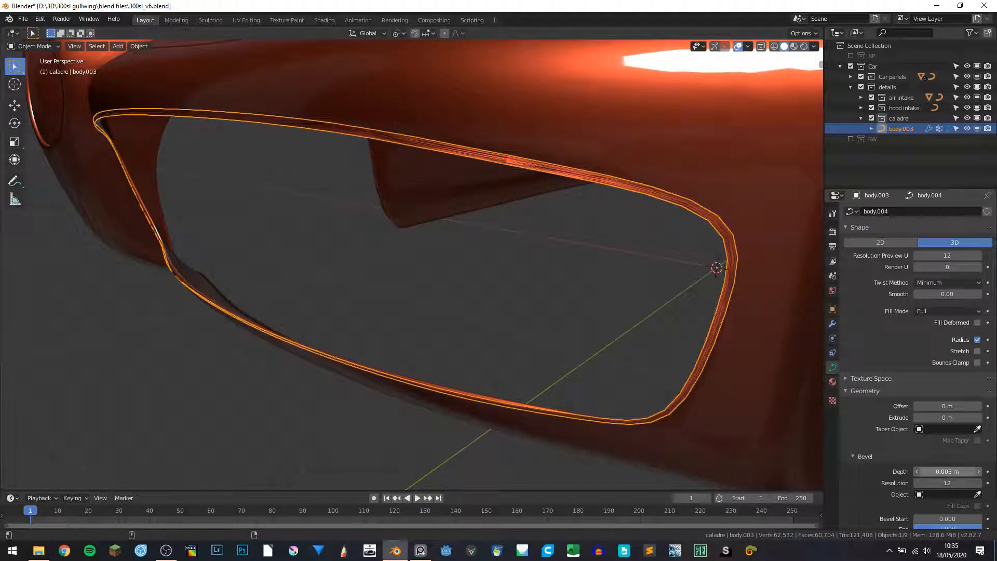
left_click(830, 324)
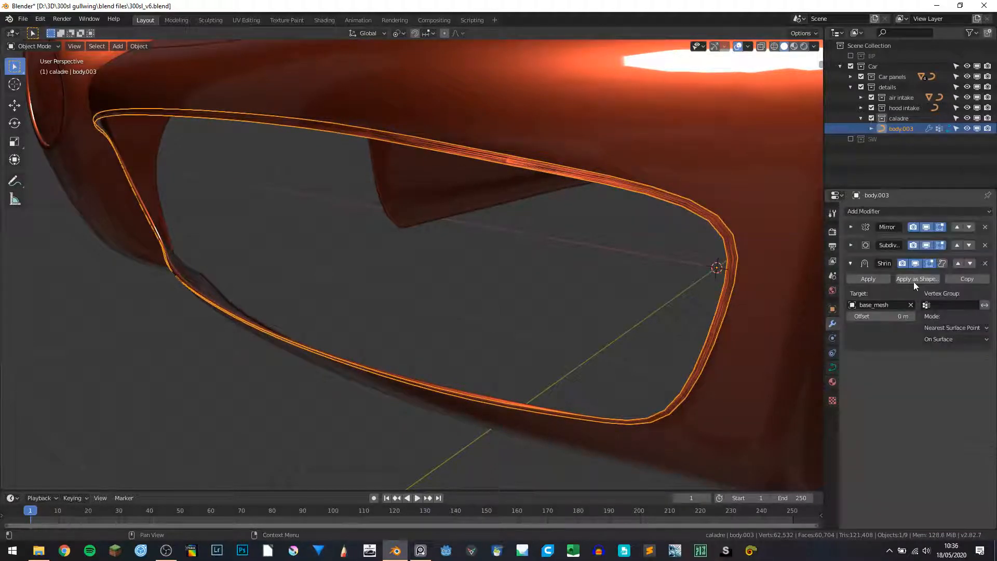
left_click(868, 279)
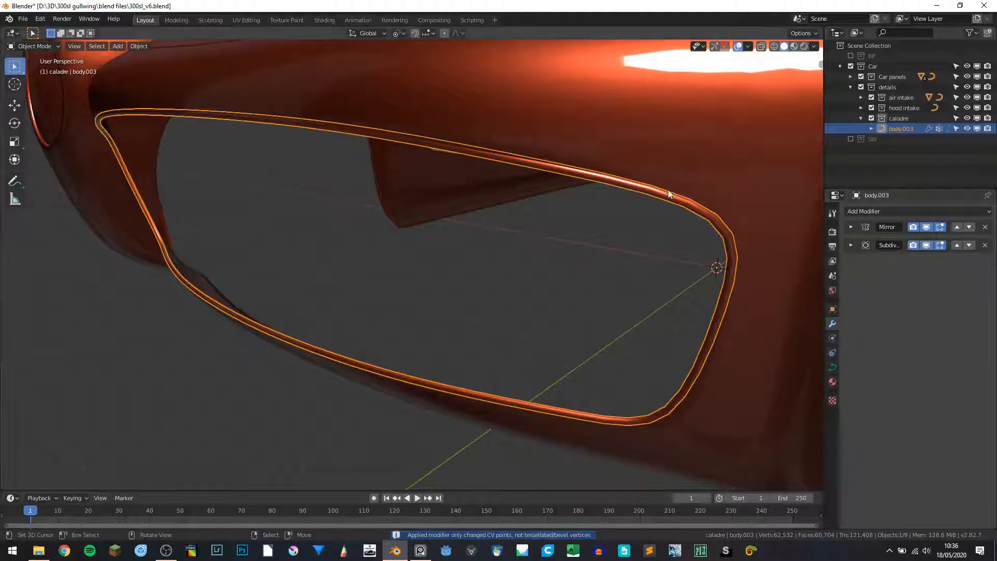
Hide the viewport overlays and thicken the grille trim to a bevel depth of 0.008 m in front view
left_click(833, 368)
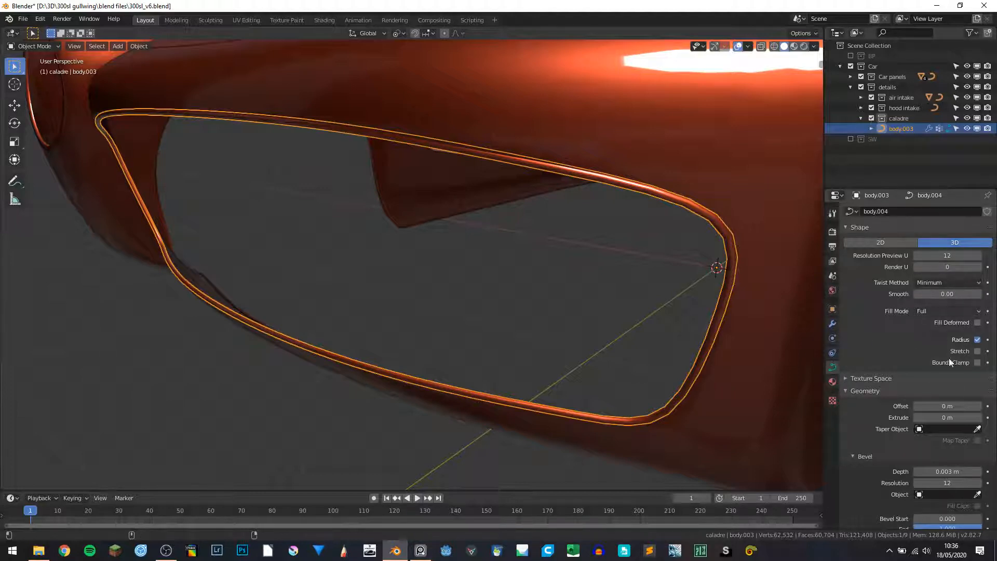
scroll(572, 276, "down", 4)
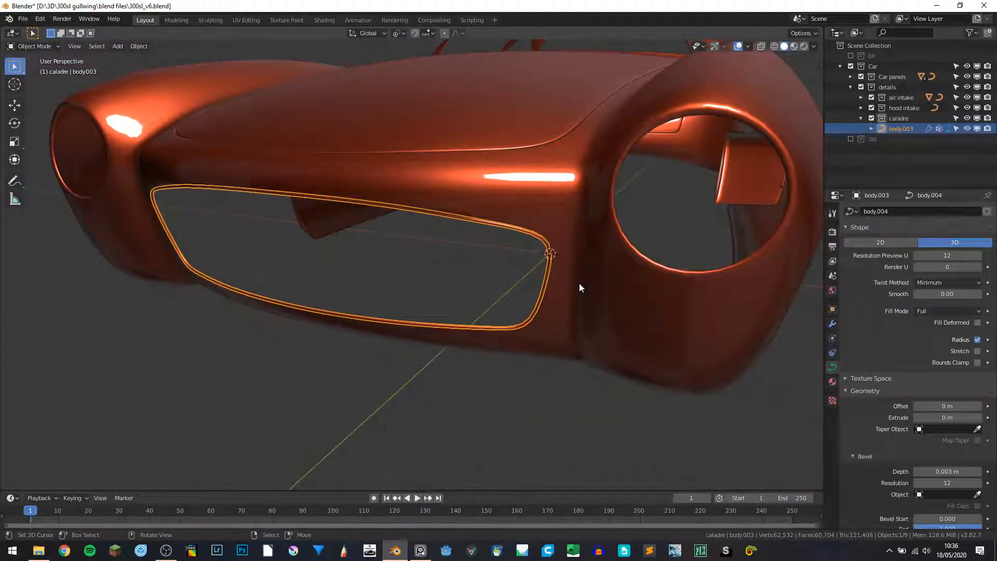
key("KP_1")
key("alt+shift+z")
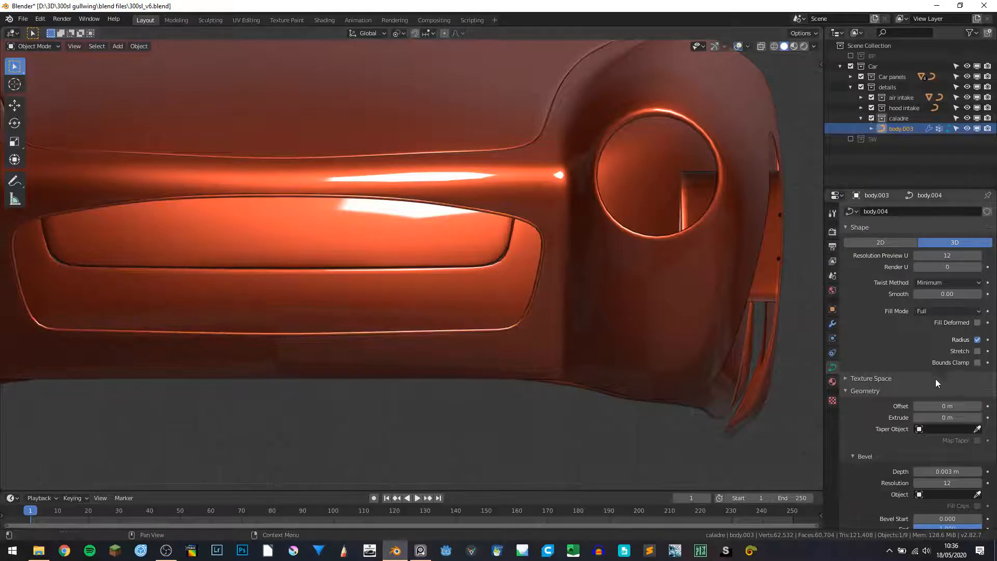
mouse_move(944, 471)
left_mouse_down()
mouse_move(971, 471)
mouse_move(951, 471)
left_mouse_up()
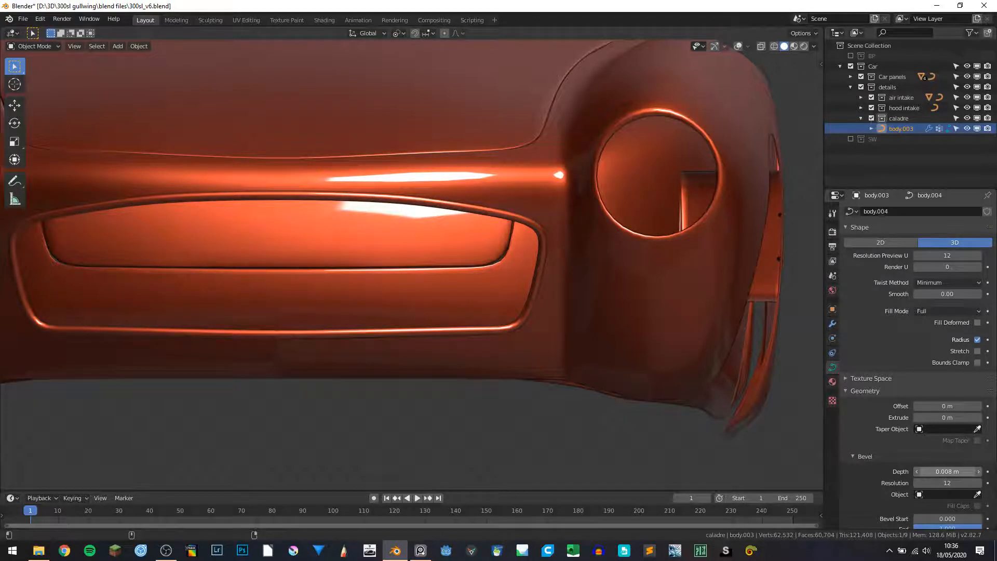
Check the grille trim on the car's front end in perspective and front view, and save the file
scroll(434, 294, "down", 7)
middle_click_drag(433, 294, 383, 284)
scroll(364, 301, "up", 5)
key("ctrl+s")
scroll(174, 217, "up", 3)
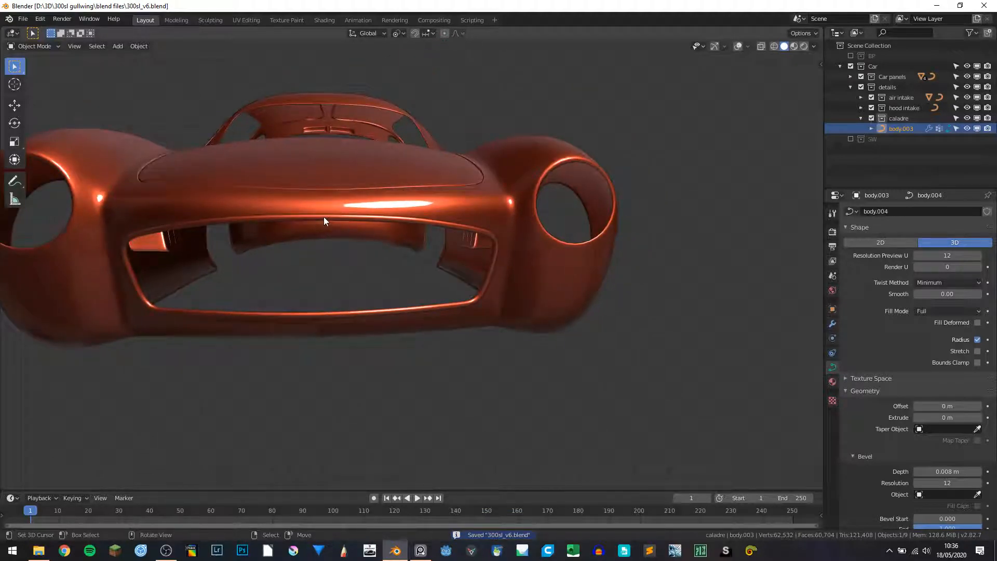
key("KP_1")
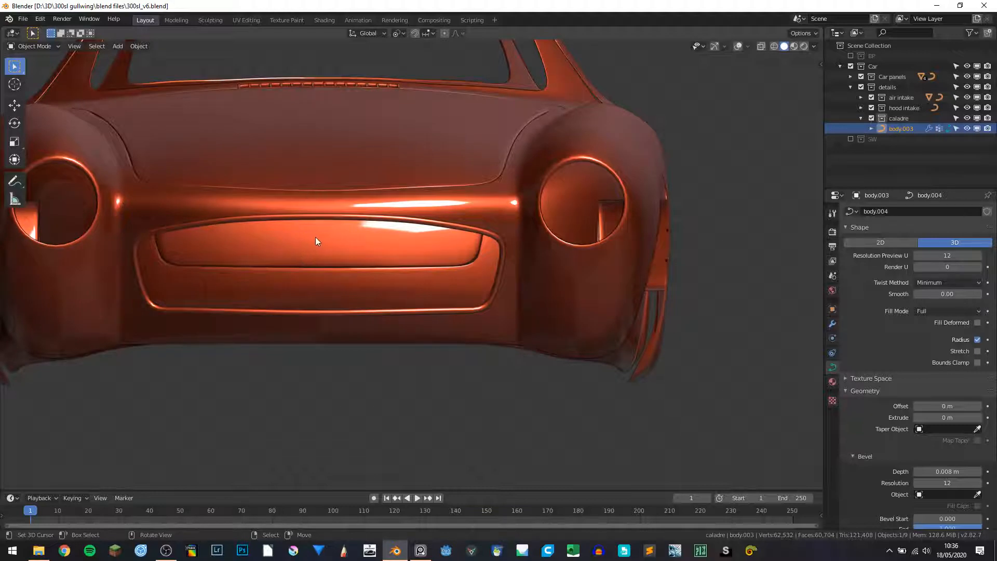
middle_click_drag(383, 303, 498, 312, "shift")
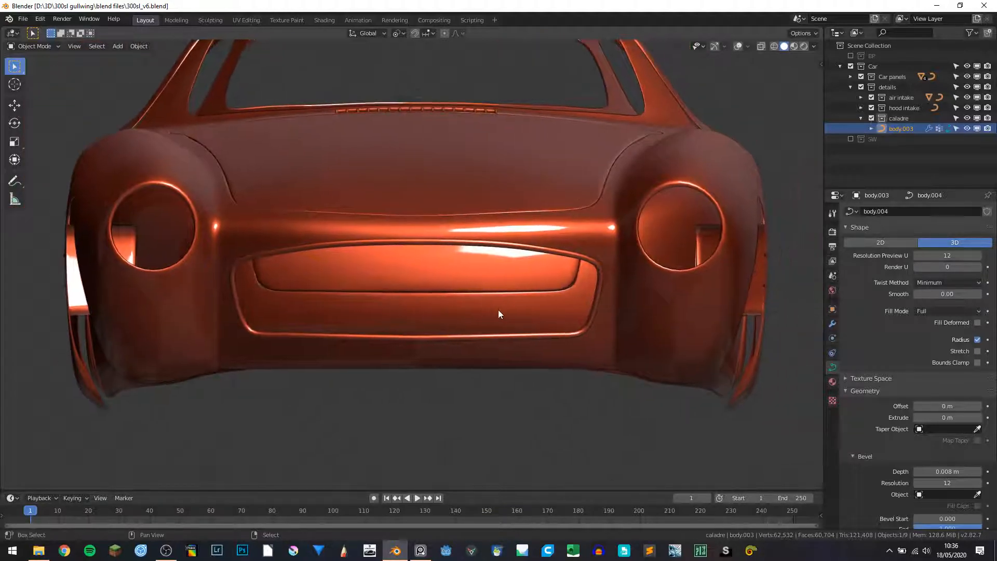
key("ctrl+s")
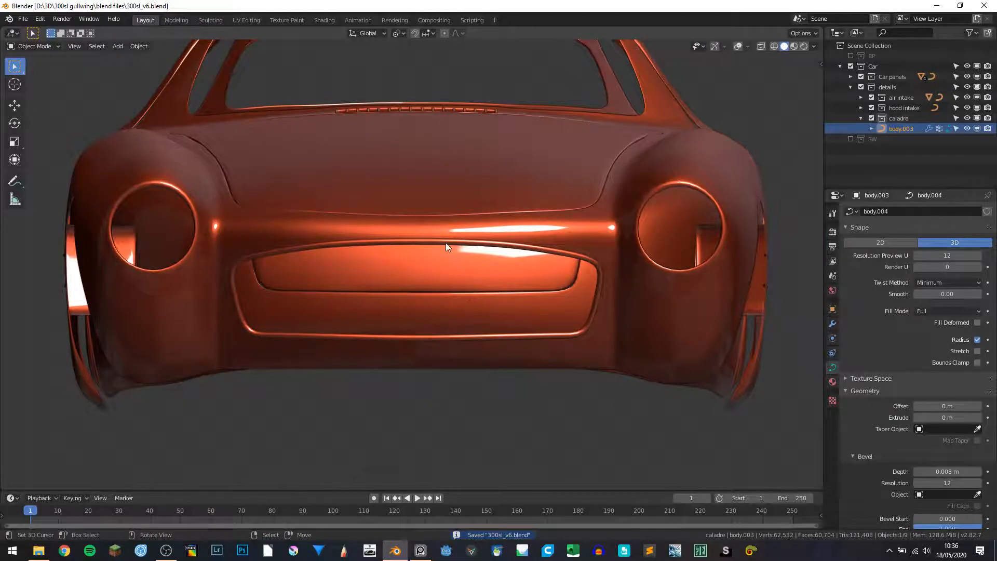
Restore the viewport overlays, hide the car objects, and show the blueprint (BP) collection in front view
scroll(447, 249, "down", 6)
middle_click_drag(453, 262, 442, 248)
key("shift+alt+z")
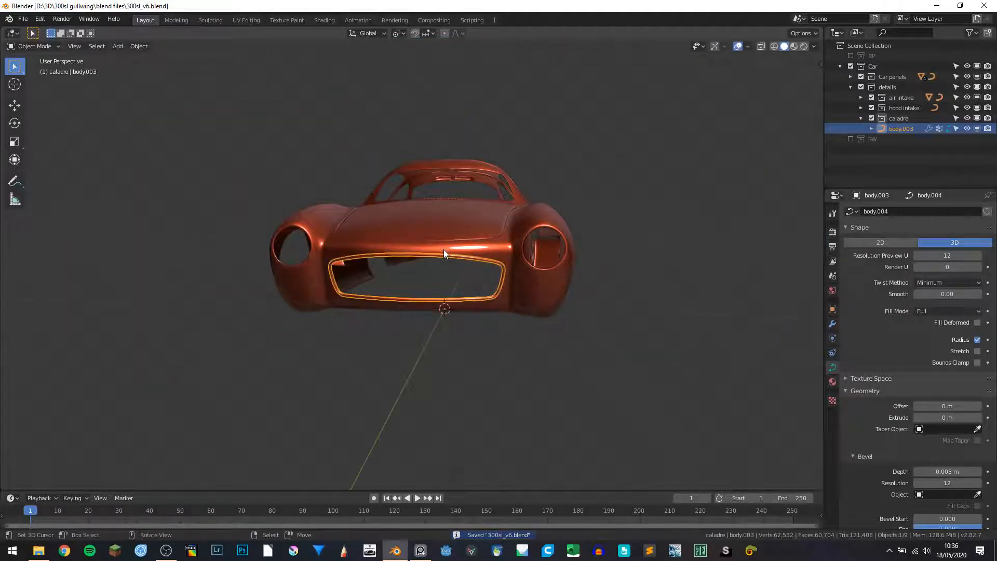
key("a")
key("h")
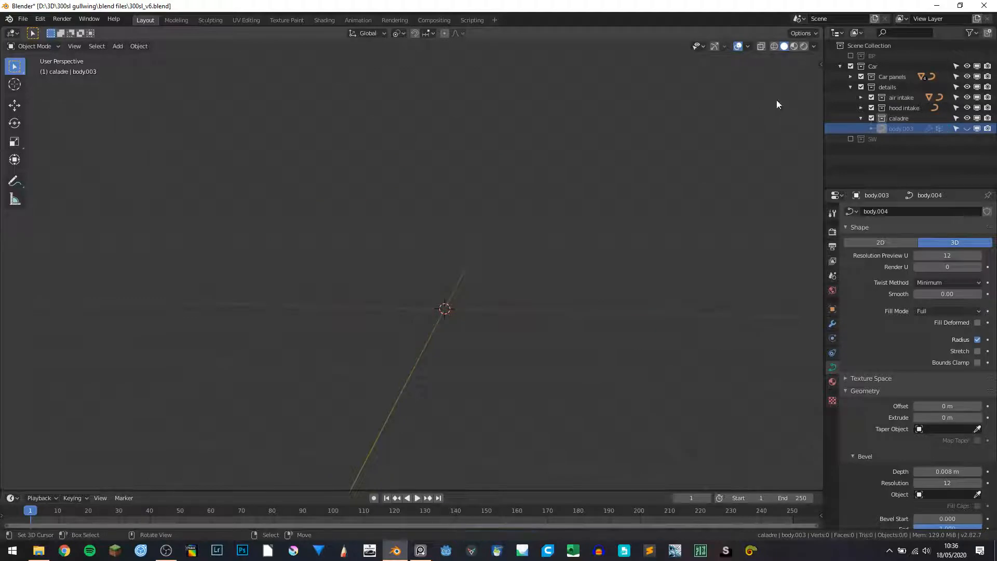
left_click(850, 56)
middle_click_drag(592, 156, 565, 168)
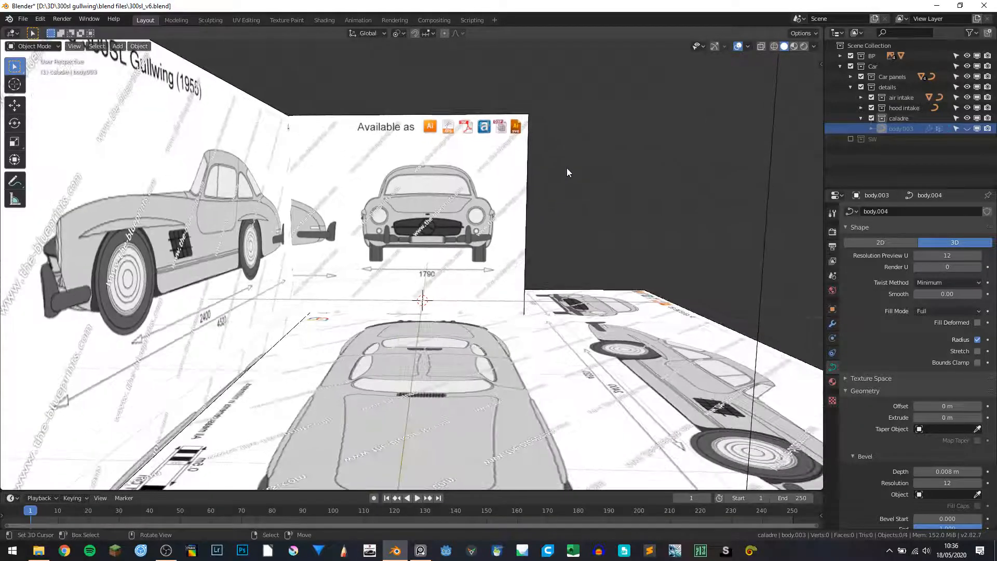
key("KP_1")
scroll(285, 292, "up", 5)
scroll(363, 319, "down", 7)
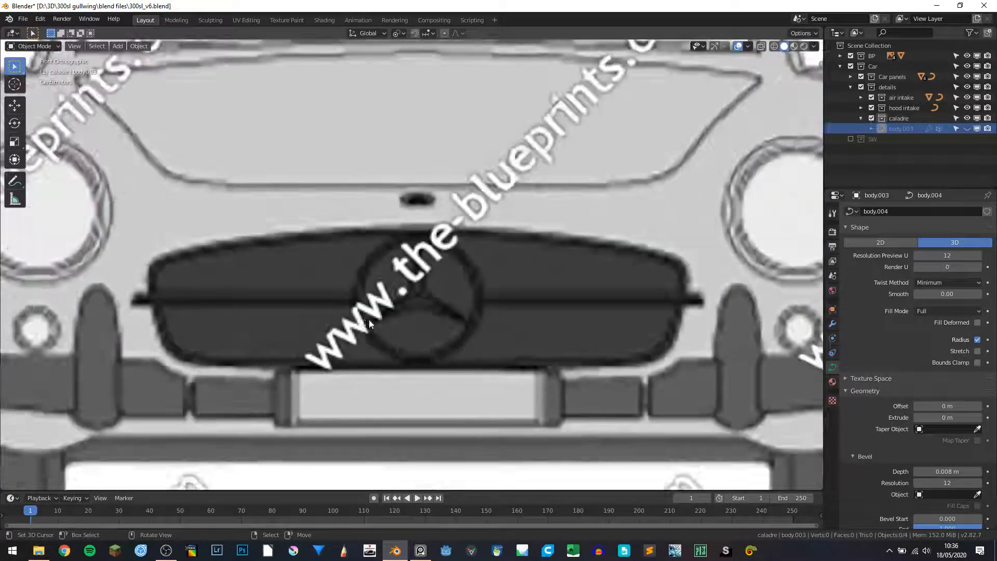
scroll(378, 304, "up", 1)
Add a mesh circle at the origin with its X rotation set to 90°
key("shift+a")
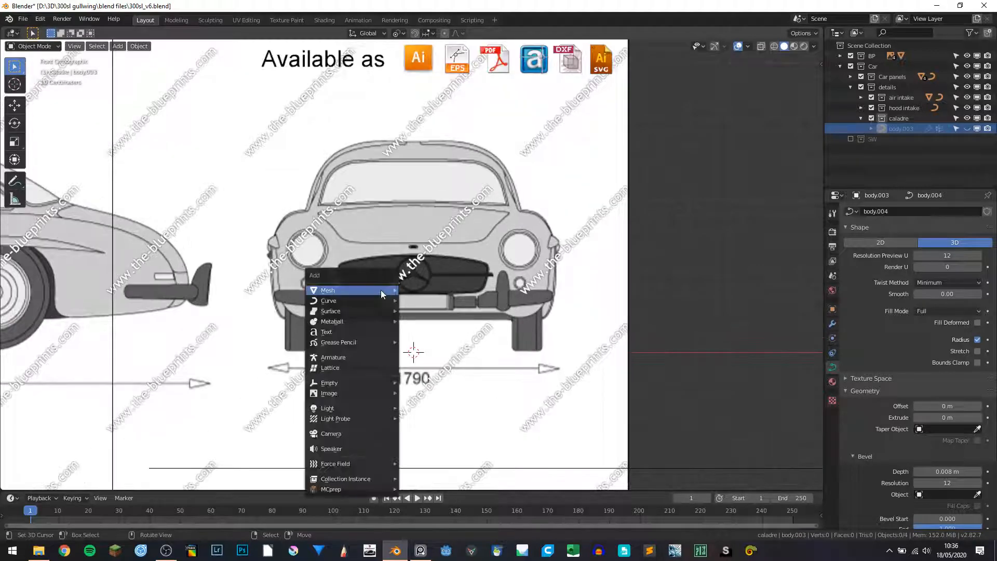
mouse_move(380, 291)
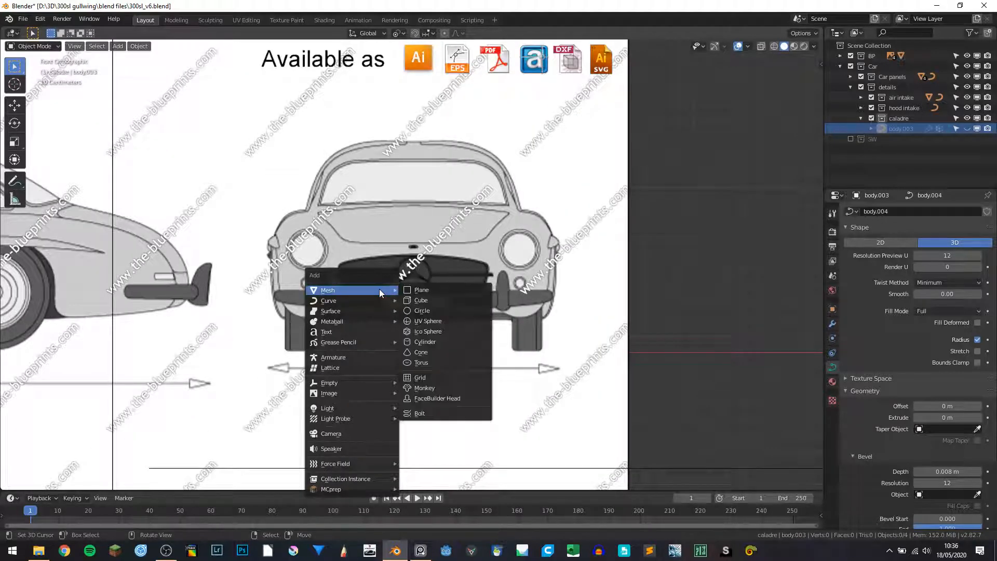
left_click(434, 311)
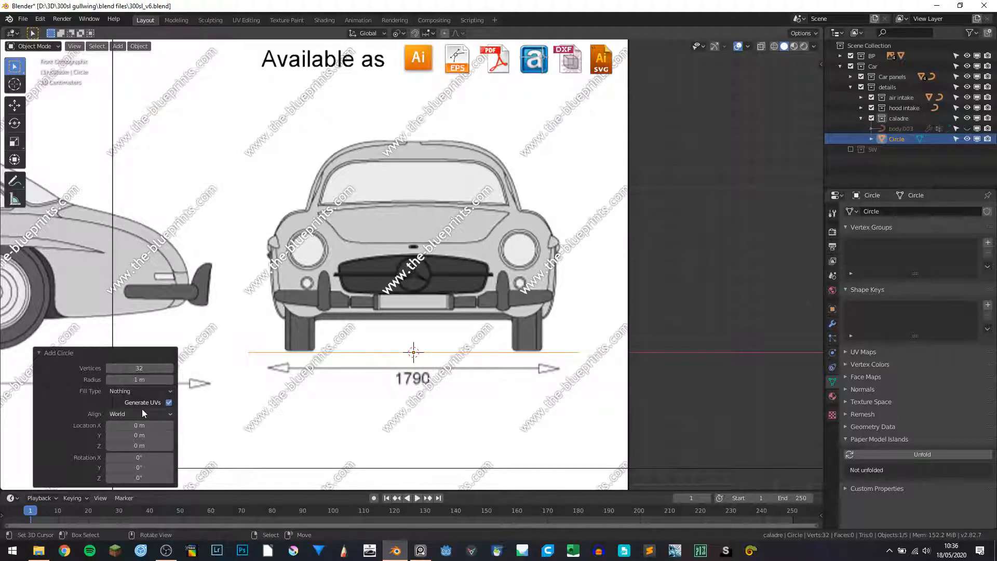
left_click(138, 457)
type("90")
key("Return")
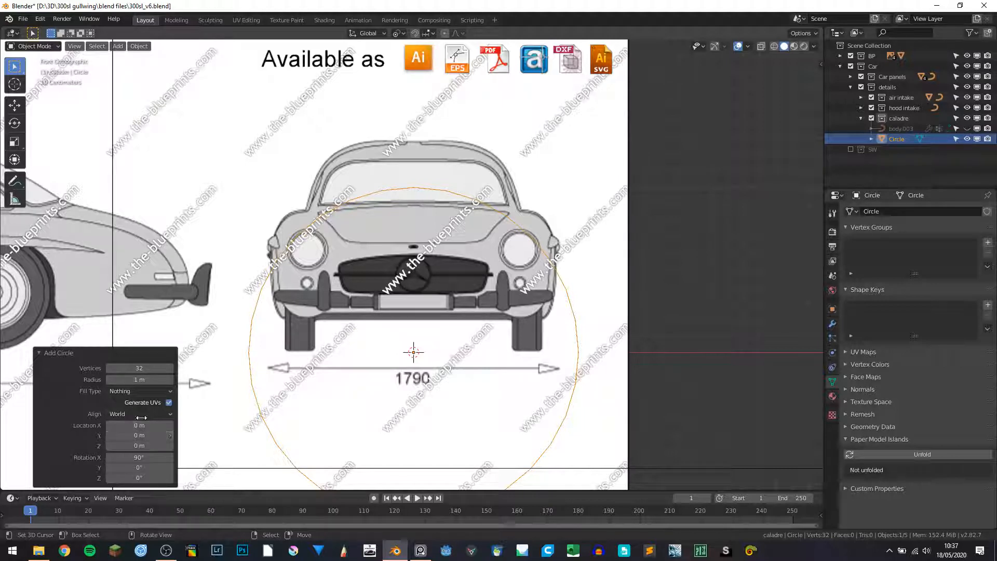
Set the new circle's radius to 0.27 m and its vertex count to 12
left_click_drag(117, 383, 70, 383)
scroll(461, 354, "up", 5)
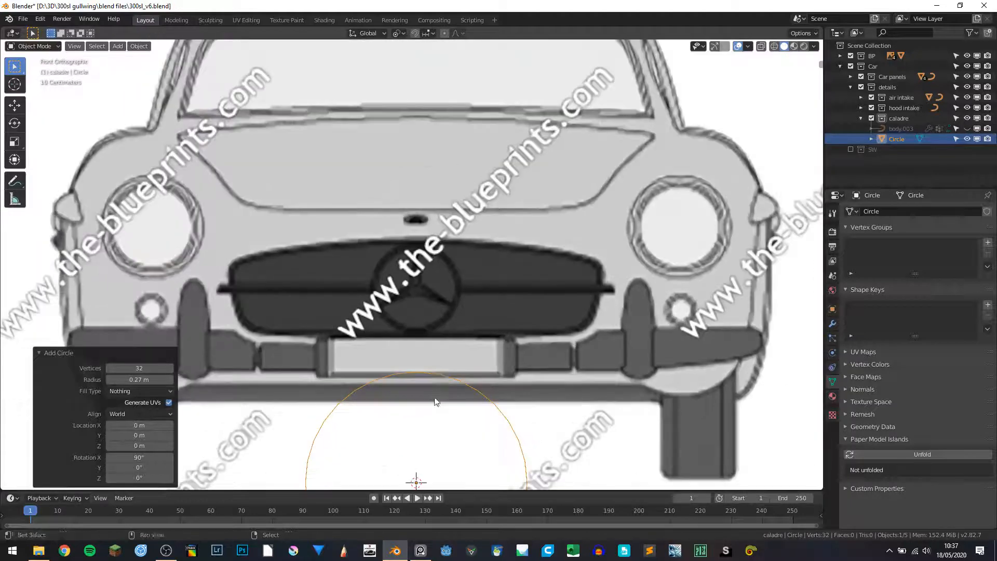
left_click(123, 368)
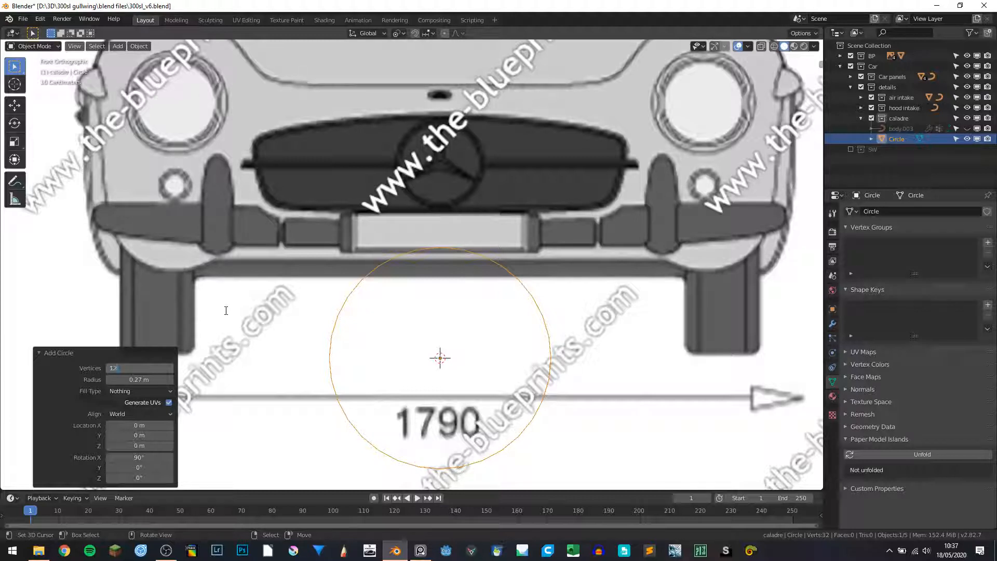
key("Return")
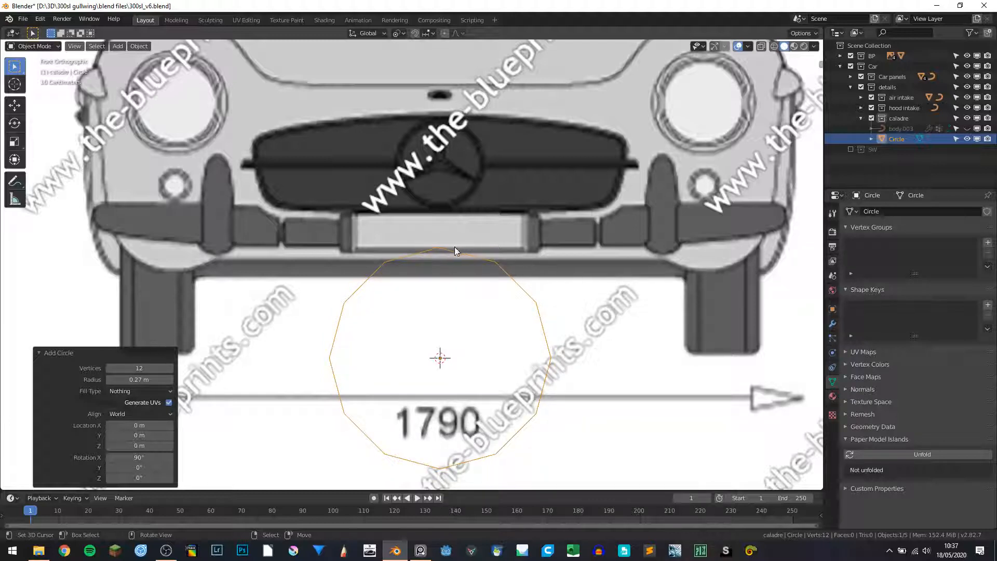
Raise the circle along Z by about 0.47 m and scale it by about 0.426 to match the blueprint's grille star ring
key("g")
key("z")
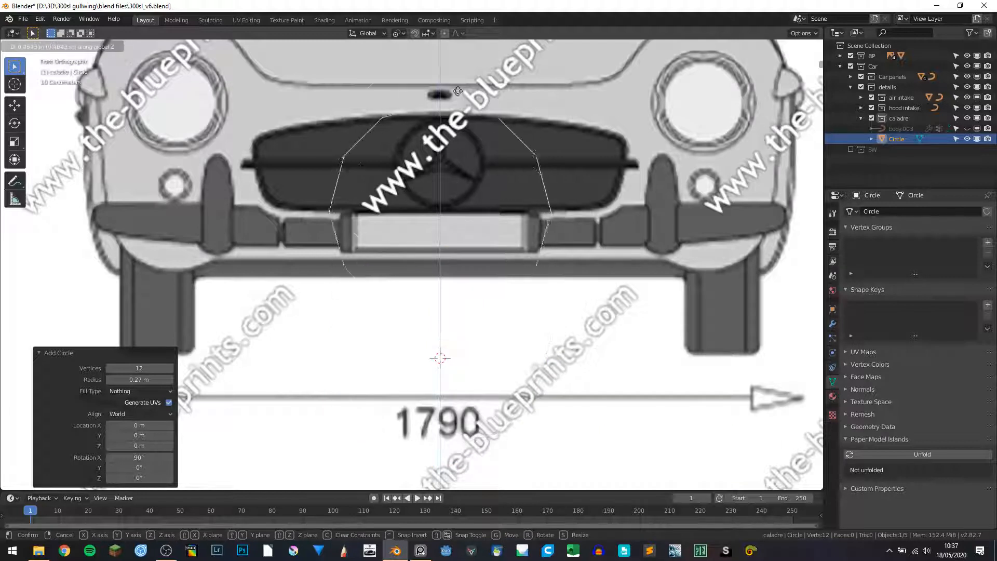
left_click(460, 66)
key("s")
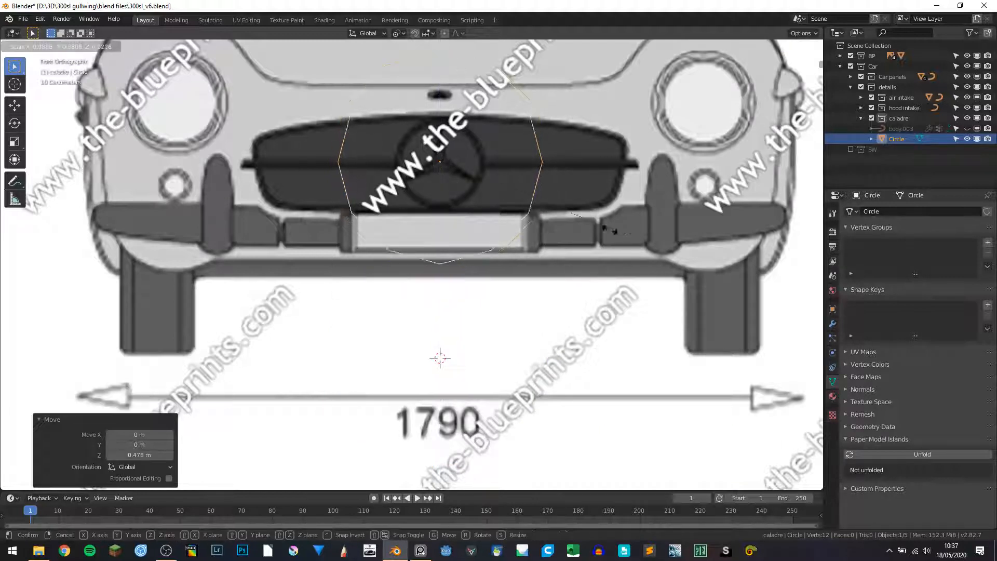
left_click(493, 187)
key("g")
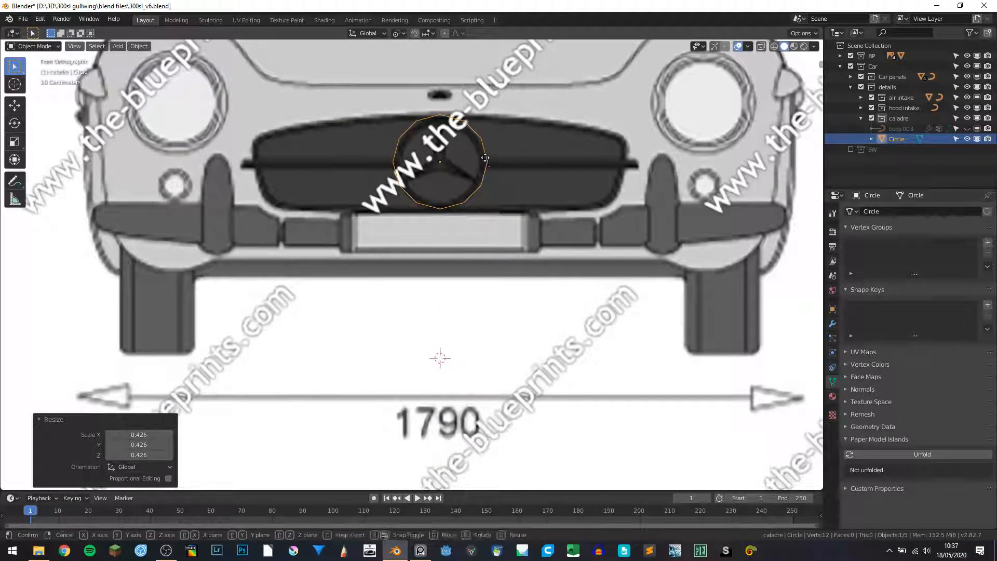
key("z")
left_click(501, 178)
Add a Subdivision Surface modifier to the circle with 2 viewport subdivisions
scroll(491, 218, "up", 4)
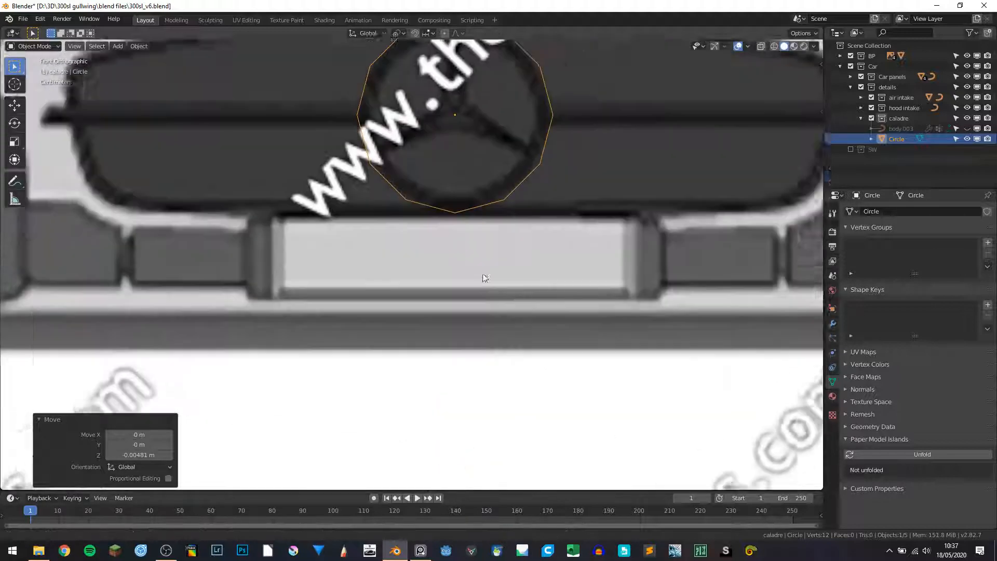
middle_click_drag(492, 242, 468, 297, "shift")
scroll(473, 300, "up", 2)
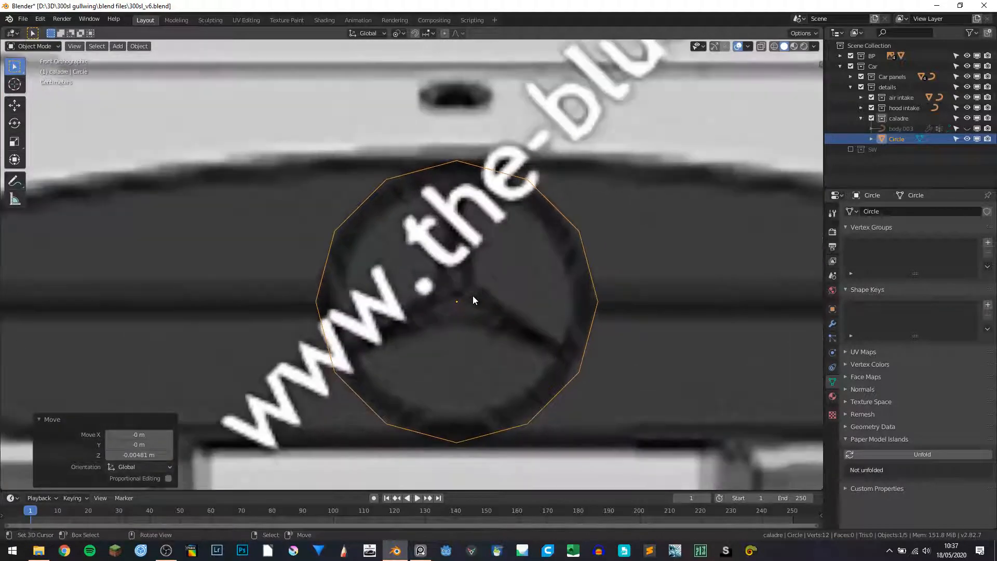
left_click(832, 324)
left_click(875, 212)
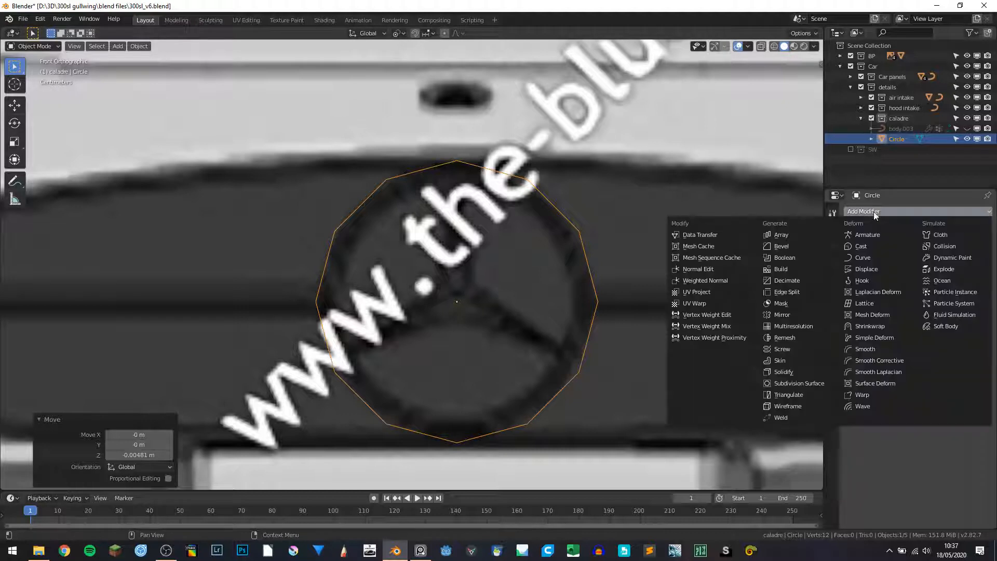
left_click(808, 383)
left_click(911, 290)
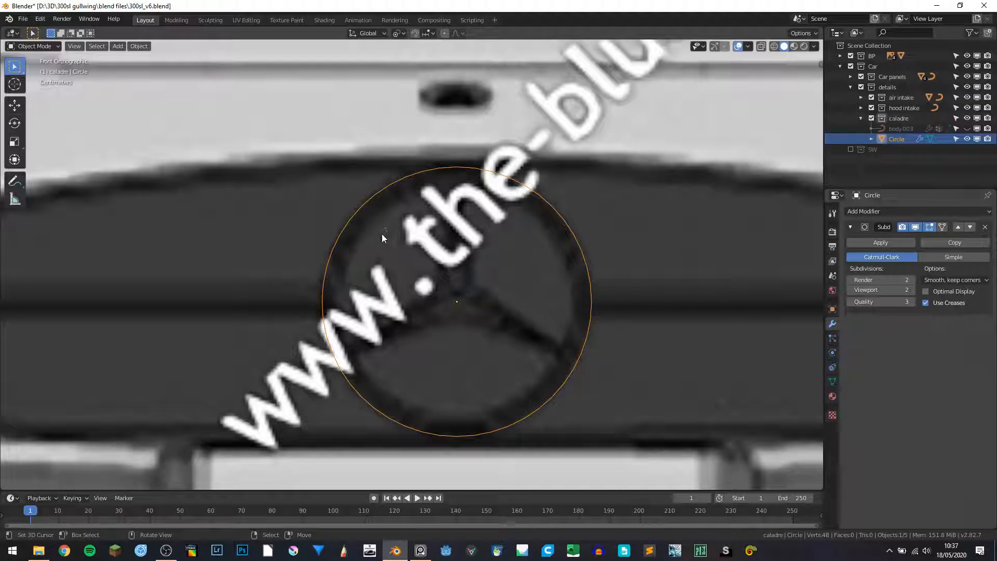
Extrude the circle's edge loop inward at a scale of about 0.863 to form a flat ring
key("Tab")
key("e")
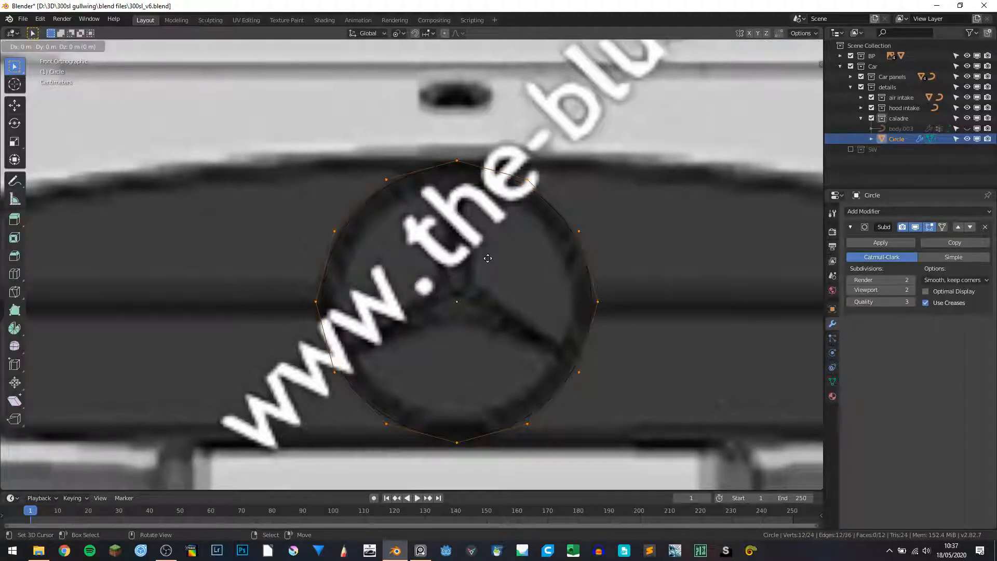
key("s")
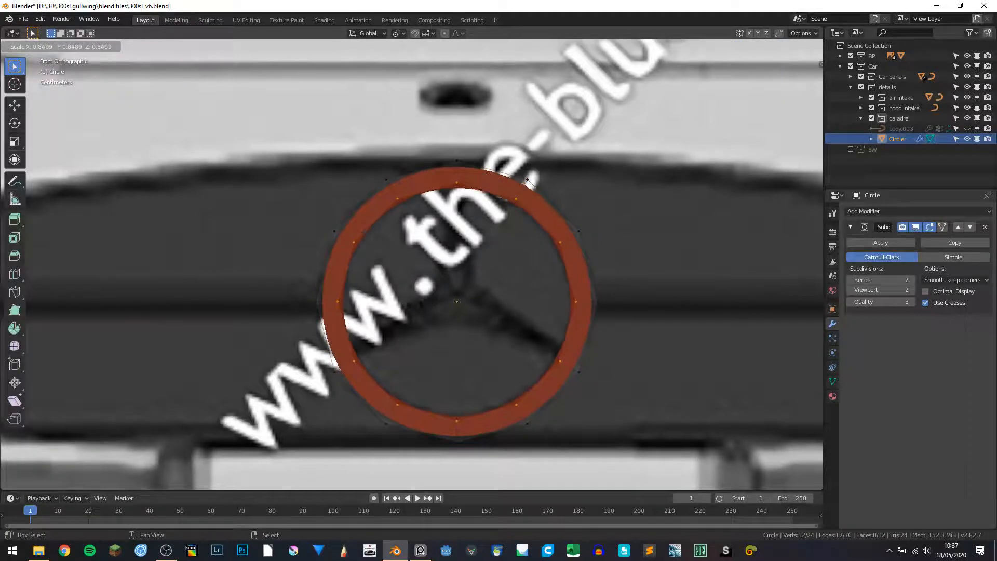
left_click(423, 305)
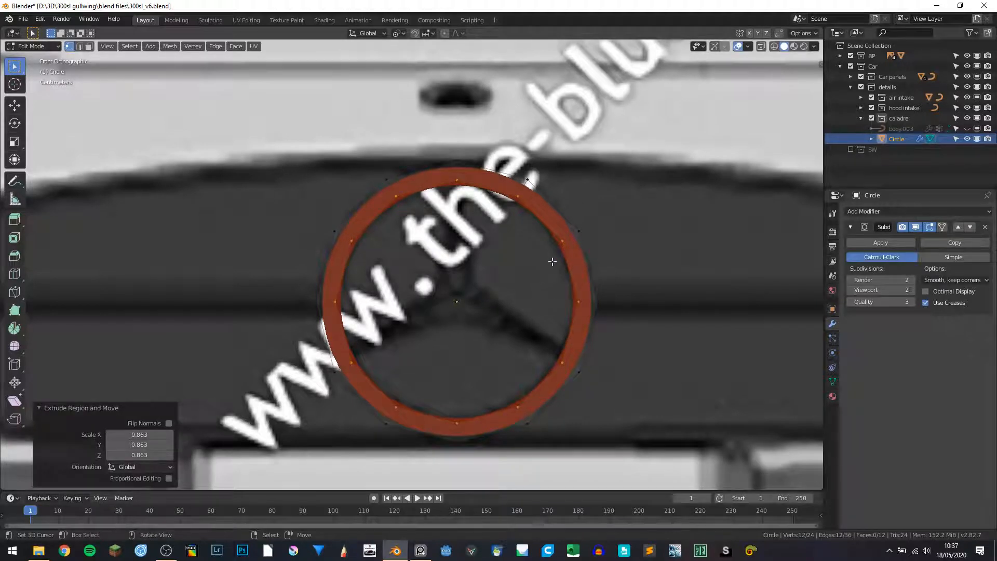
middle_click_drag(612, 296, 518, 276, "shift")
key("ctrl+r")
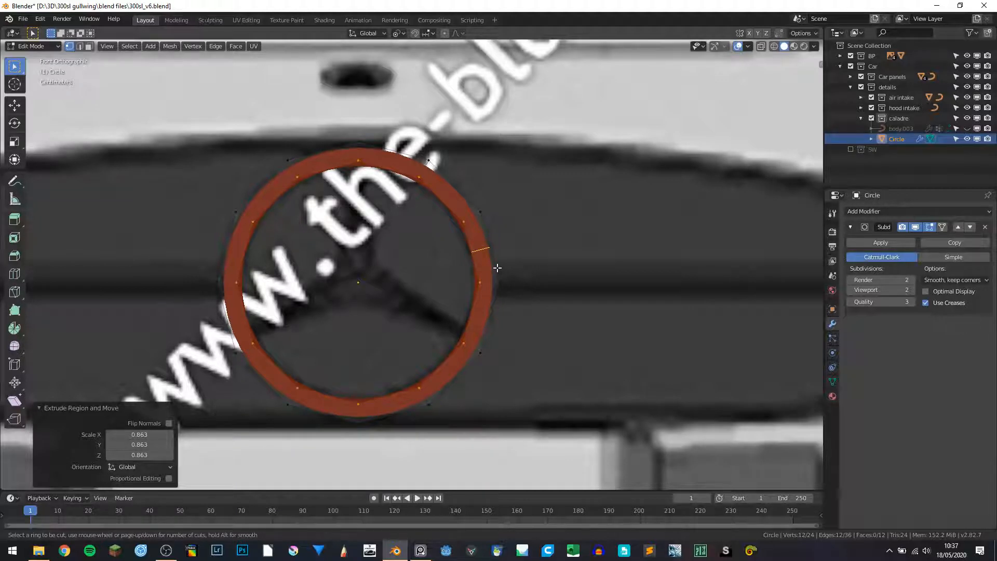
key("Escape")
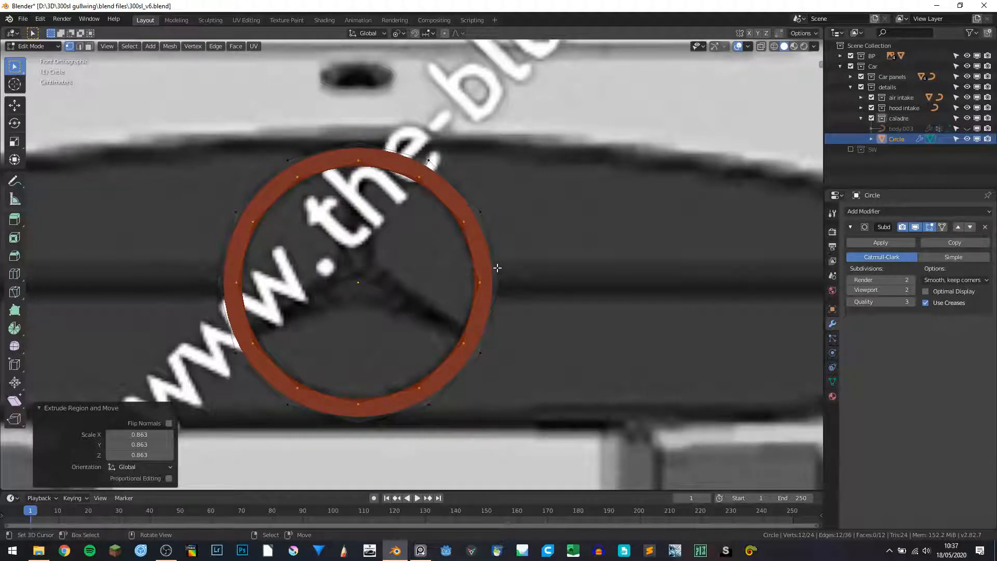
Delete the vertices of the ring's left half
key("a")
key("alt+a")
key("b")
left_click_drag(182, 130, 334, 439)
key("x")
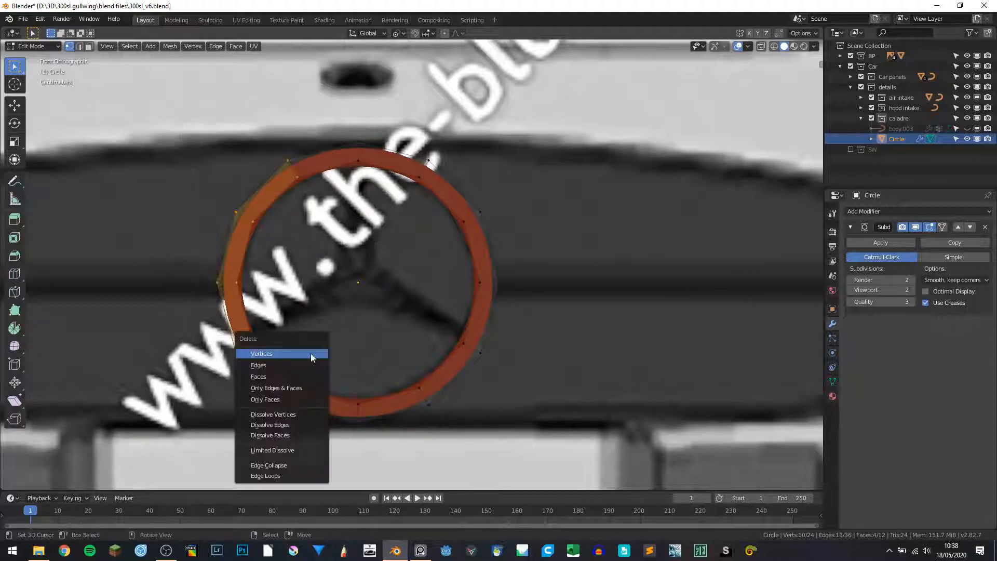
left_click(311, 354)
Add a Mirror modifier on X with Clipping ahead of the subdivision, and collapse both modifiers
left_click(921, 211)
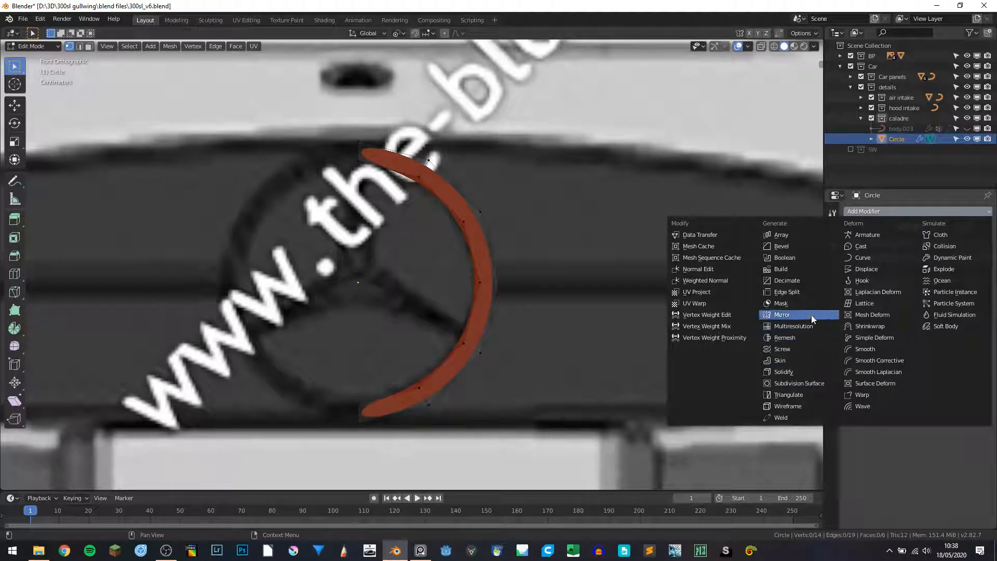
left_click(810, 314)
left_click(958, 325)
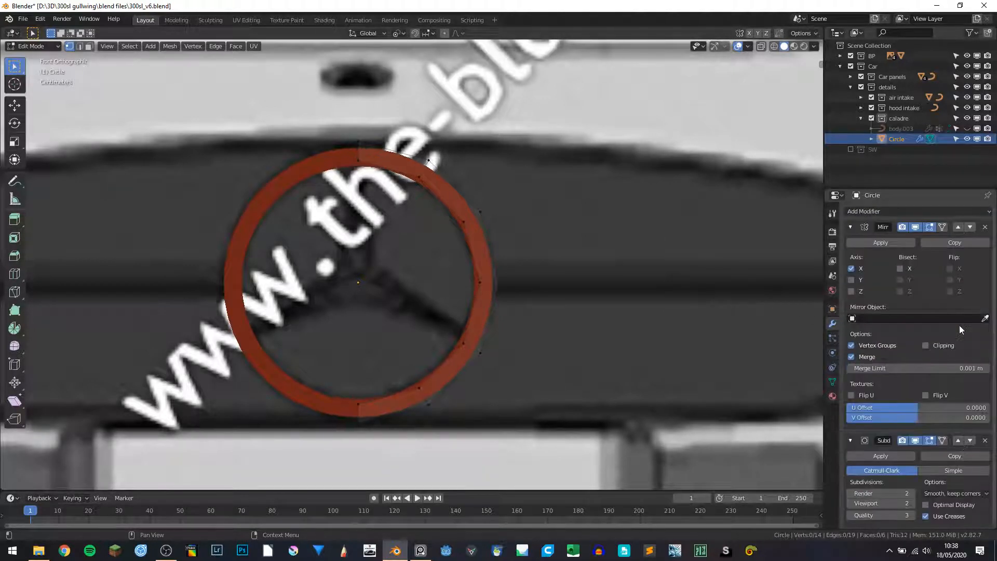
left_click(926, 346)
left_click(850, 229)
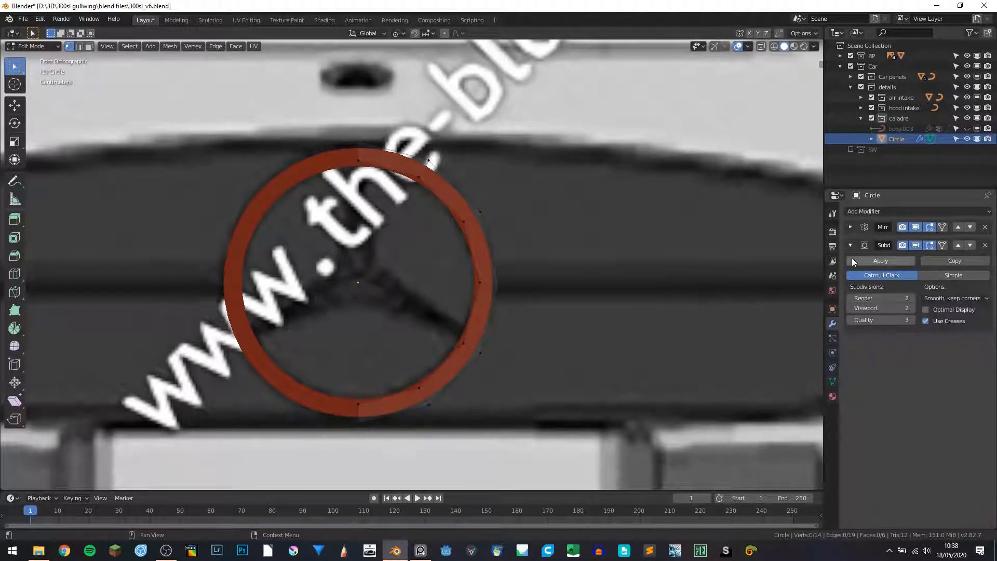
left_click(850, 245)
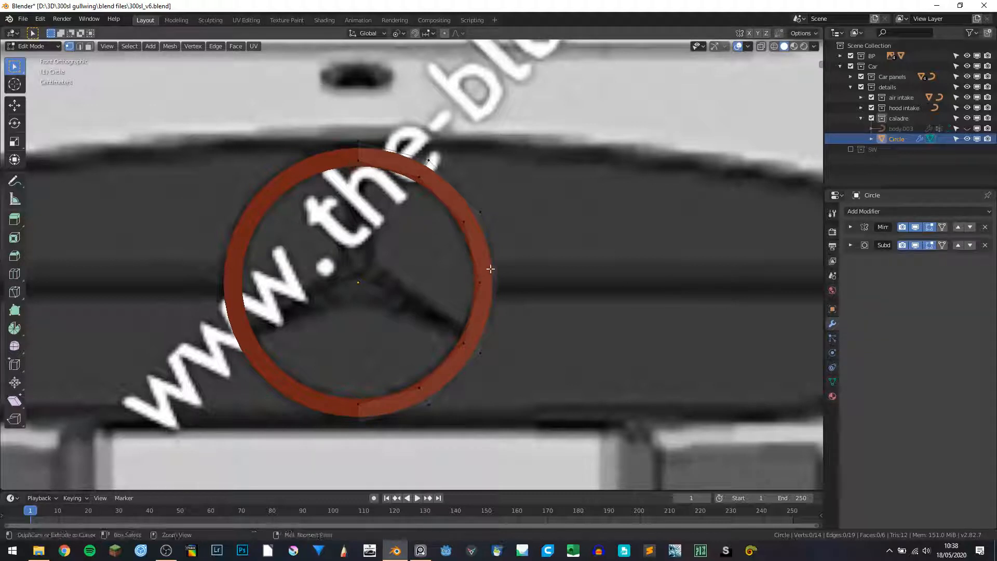
Delete the vertices of the half ring's lower portion
key("b")
left_click_drag(584, 460, 277, 313)
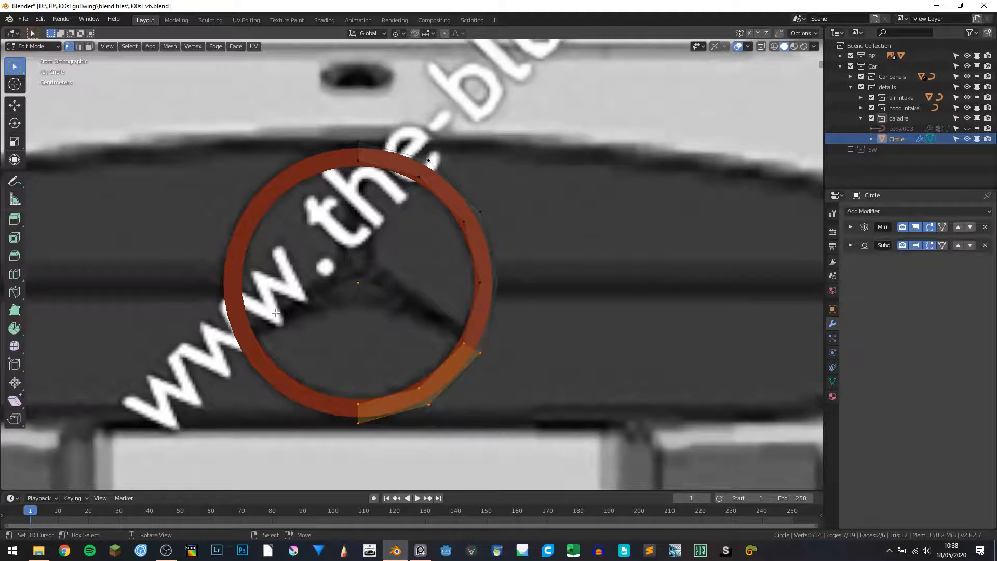
key("Delete")
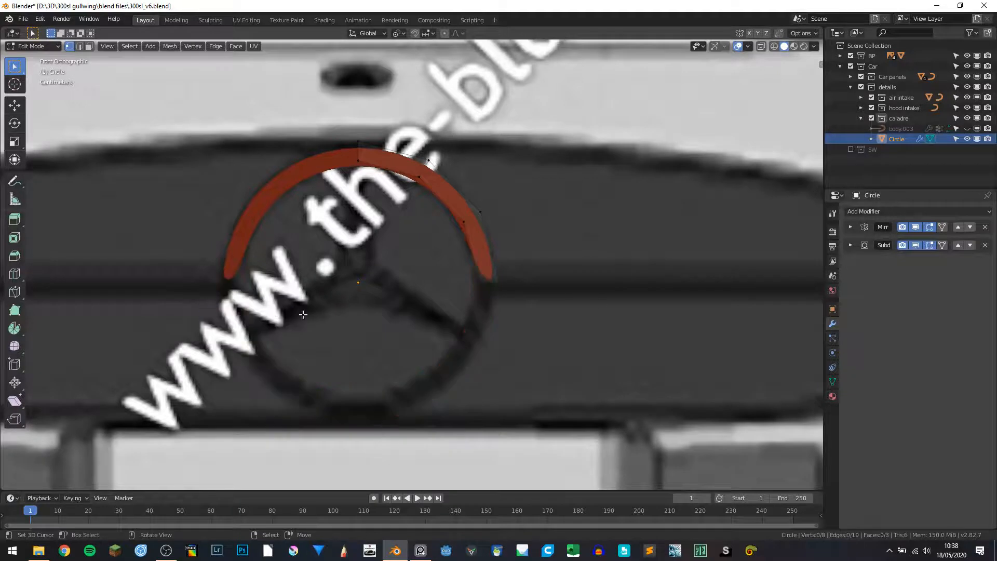
Enable the Z axis in the Mirror modifier to complete the ring from its upper quarter
left_click(850, 227)
left_click(852, 291)
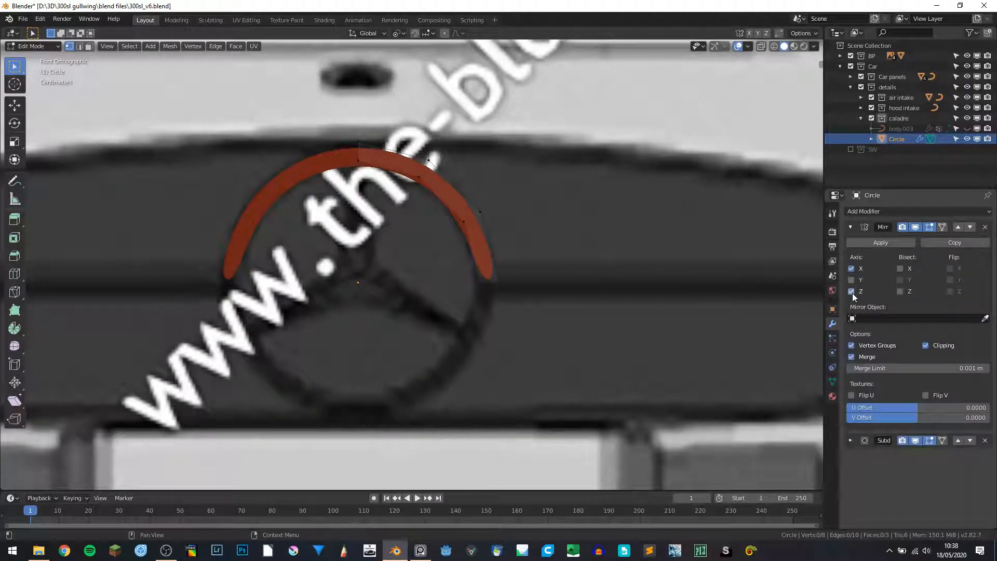
left_click(852, 292)
left_click(851, 280)
left_click(850, 227)
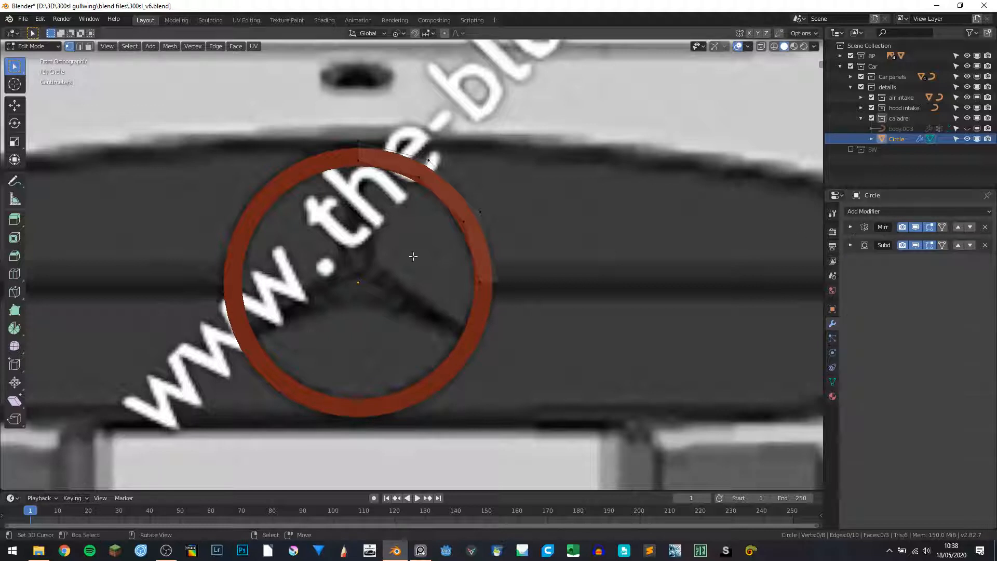
Add one loop cut to the ring just above its horizontal mirror line, with a slide factor of about -0.813
middle_click_drag(495, 267, 403, 260, "shift")
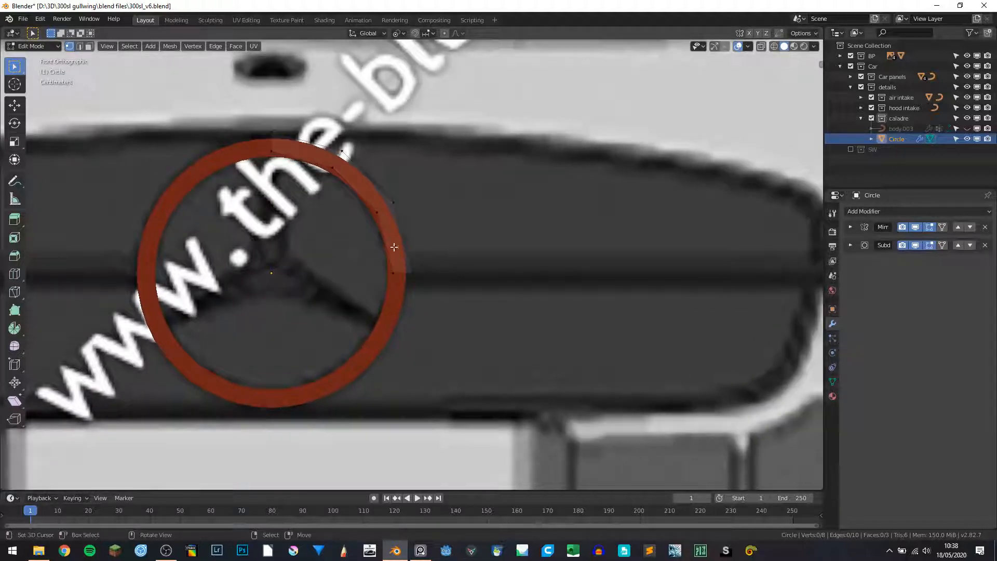
key("ctrl+r")
left_click(404, 262)
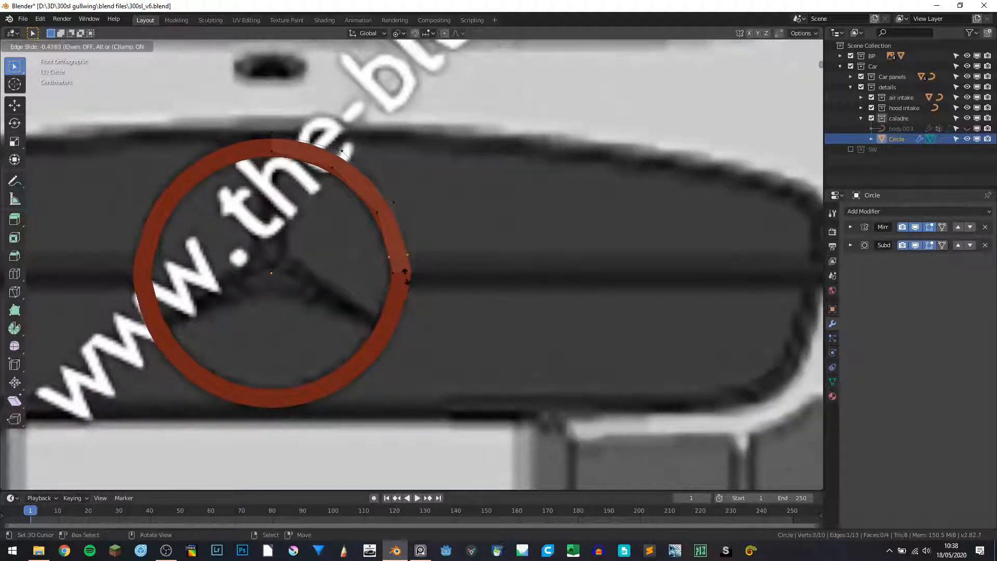
left_click(411, 288)
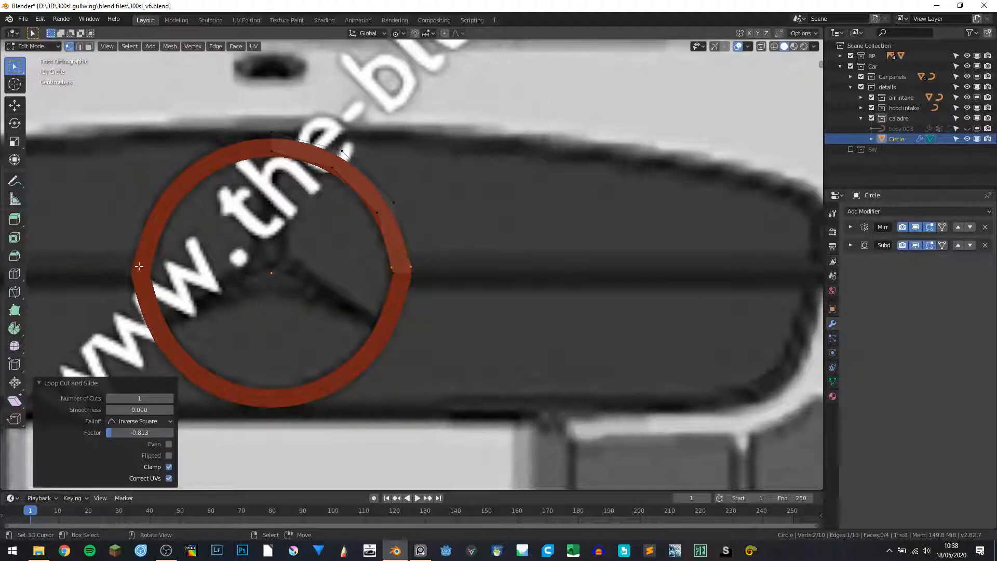
Try moving the new edge loop on the ring outward along X by about 0.0035 m
middle_click_drag(389, 266, 529, 275, "shift")
scroll(532, 273, "up", 4)
middle_click_drag(287, 297, 533, 289, "shift")
key("g")
key("x")
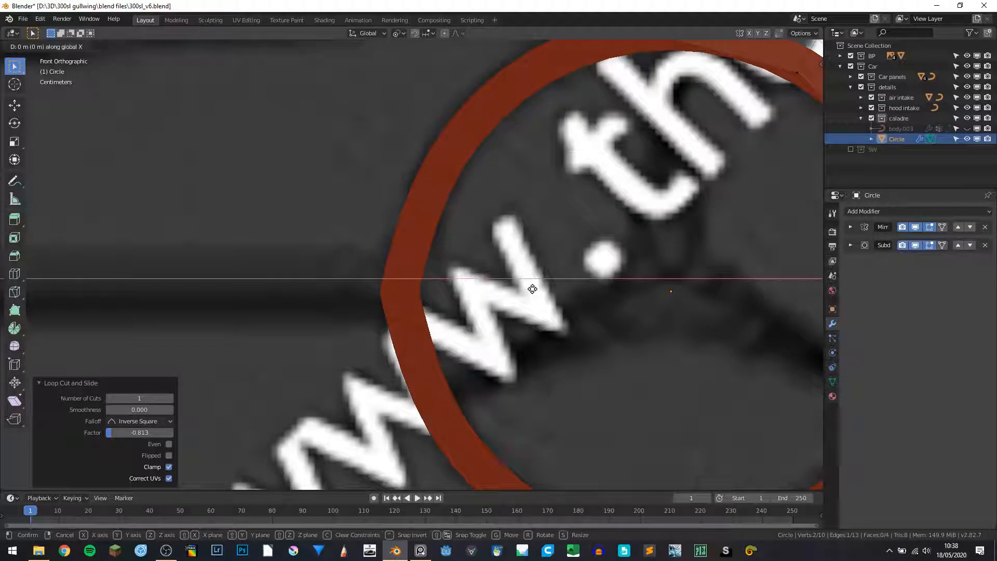
left_click(622, 289)
scroll(624, 291, "down", 6)
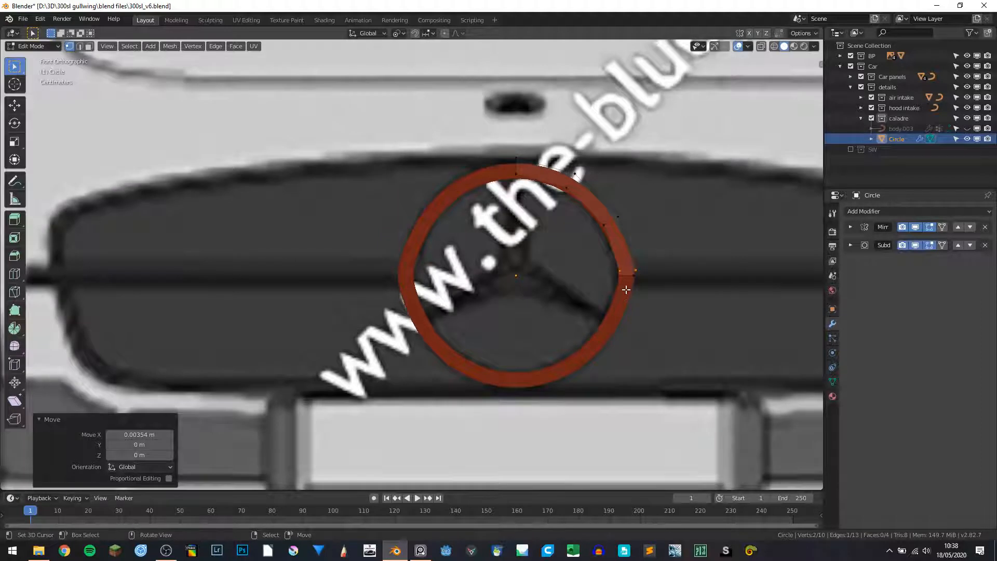
Undo the edge loop's X move and the loop cut itself
scroll(625, 289, "up", 1)
key("ctrl+z")
key("ctrl+z")
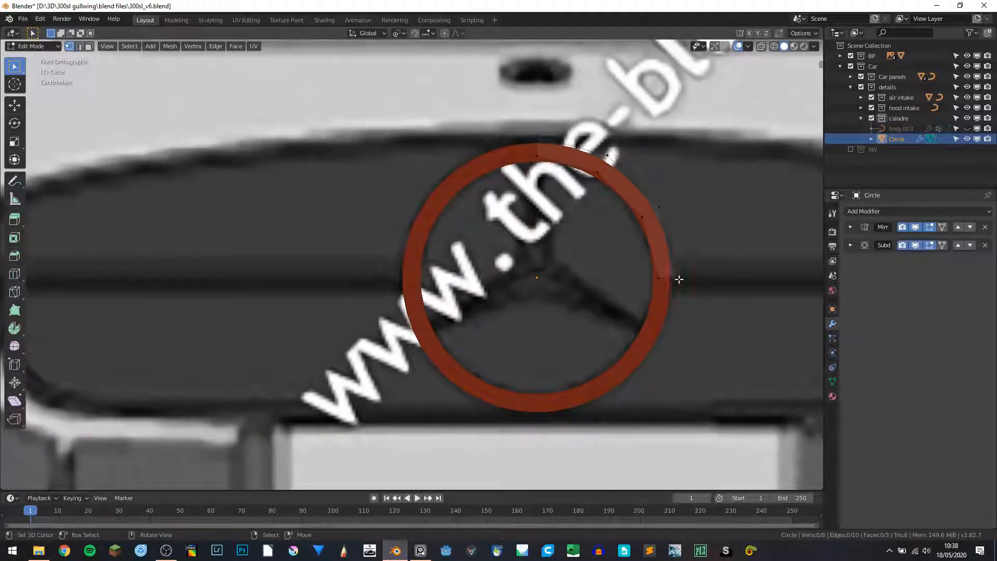
Add one loop cut above the ring's horizontal mirror line with factor about -0.546, and move it about 0.0016 m outward along X
key("ctrl+r")
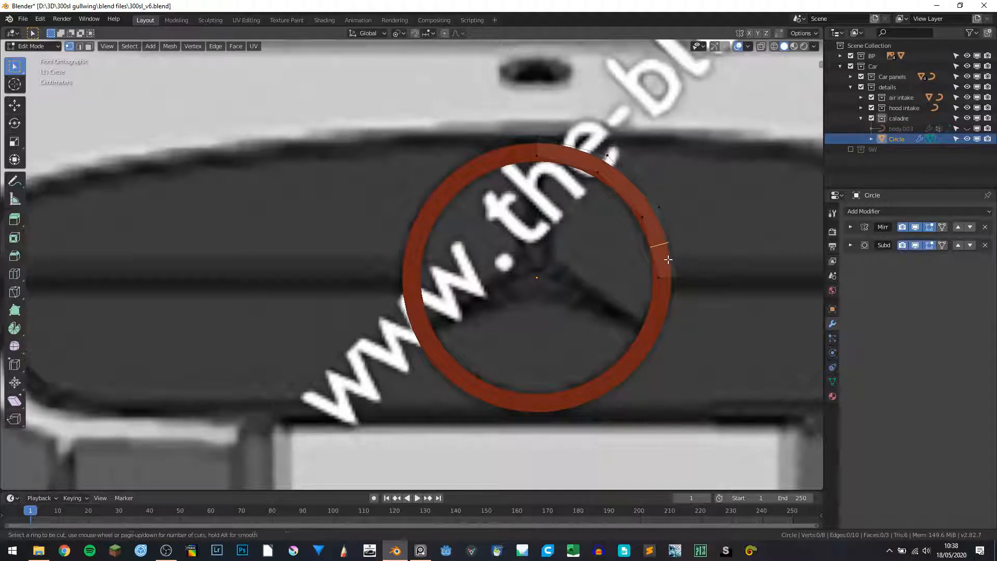
left_click(669, 261)
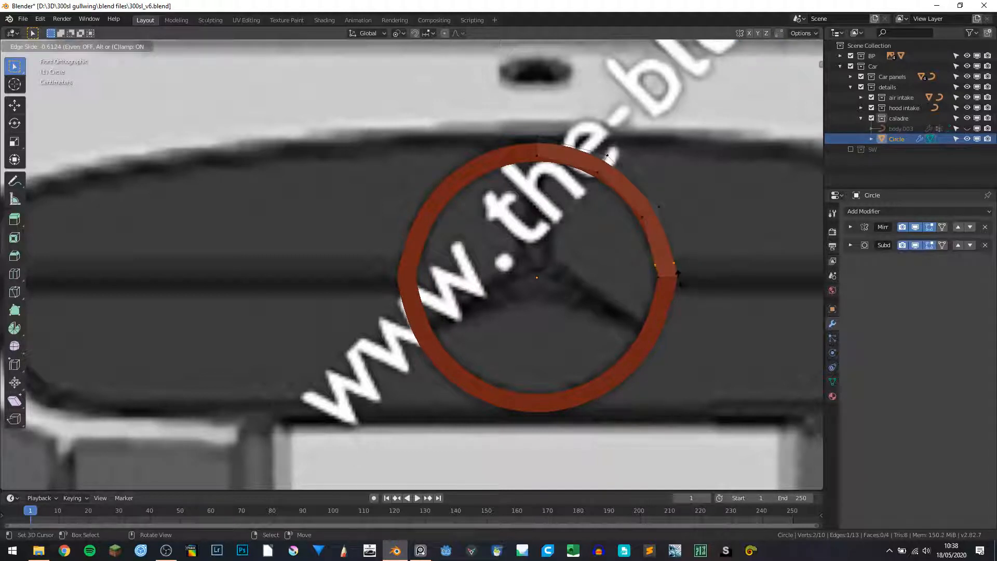
left_click(681, 280)
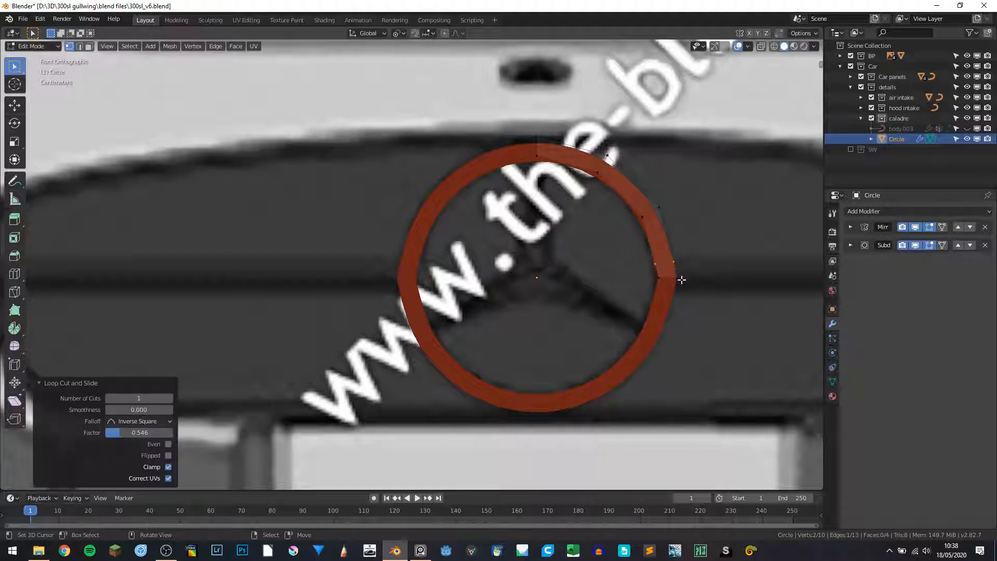
key("g")
key("x")
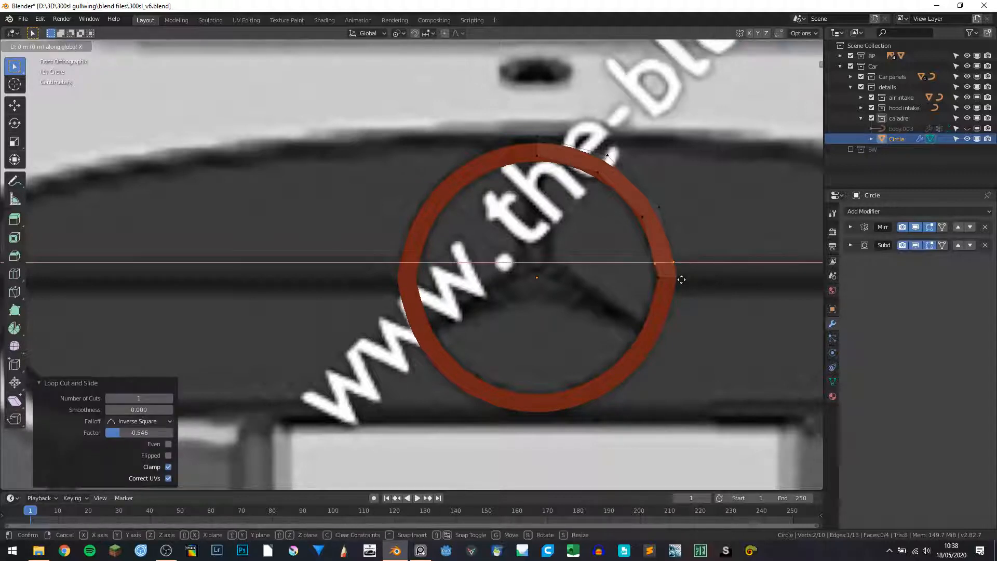
left_click(700, 282)
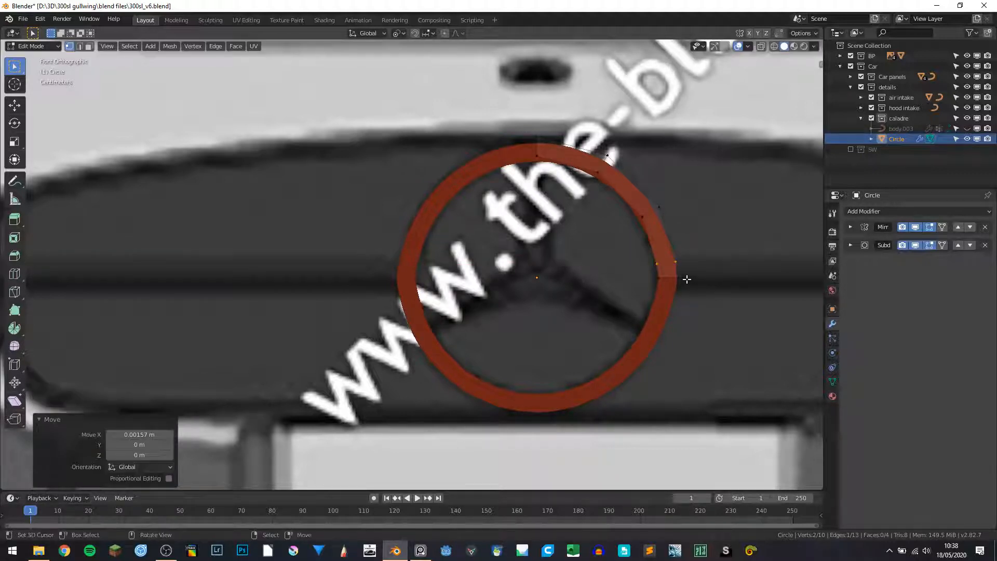
Move the two ring vertices on the horizontal mirror line about -0.0021 m along X and check the ring's roundness without overlays
right_click(678, 277)
right_click(655, 278, "shift")
key("g")
key("x")
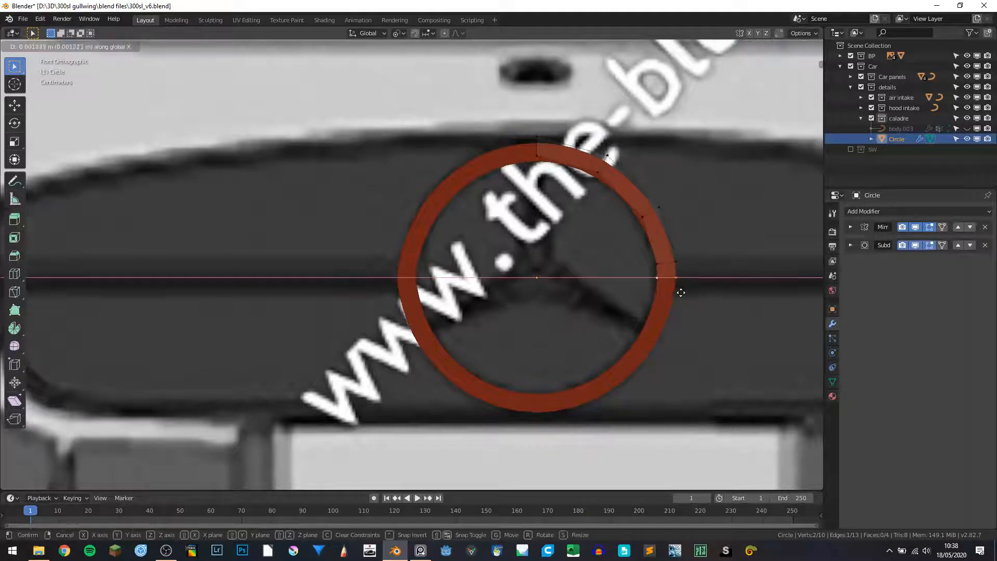
left_click(672, 293)
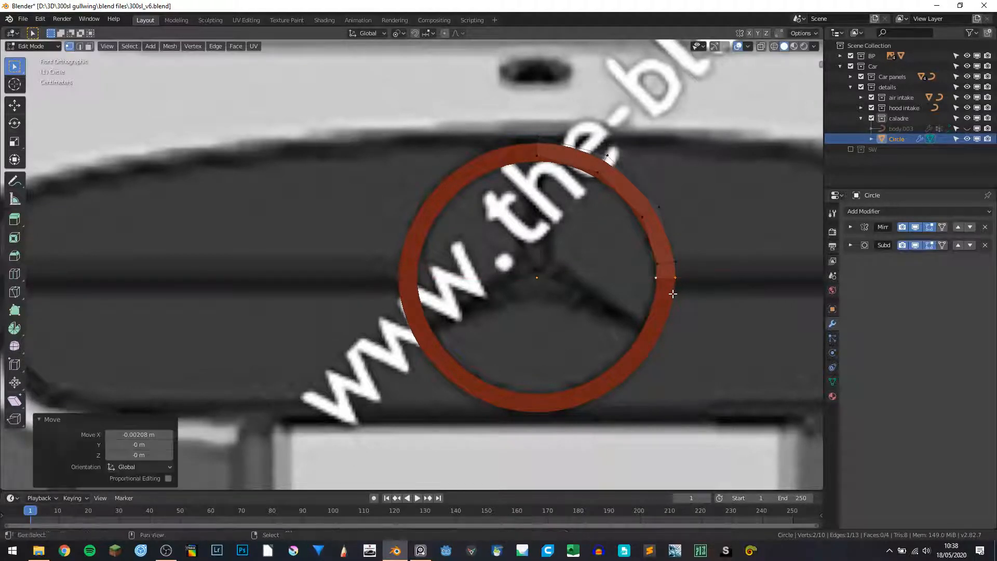
scroll(673, 295, "down", 3)
key("alt+shift+z")
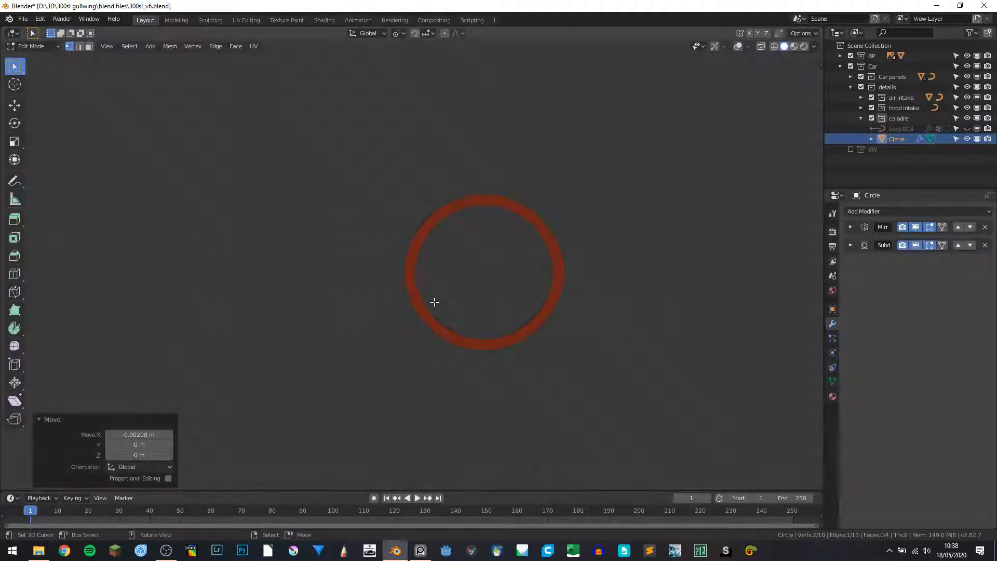
middle_click_drag(480, 310, 419, 312, "shift")
key("alt+shift+z")
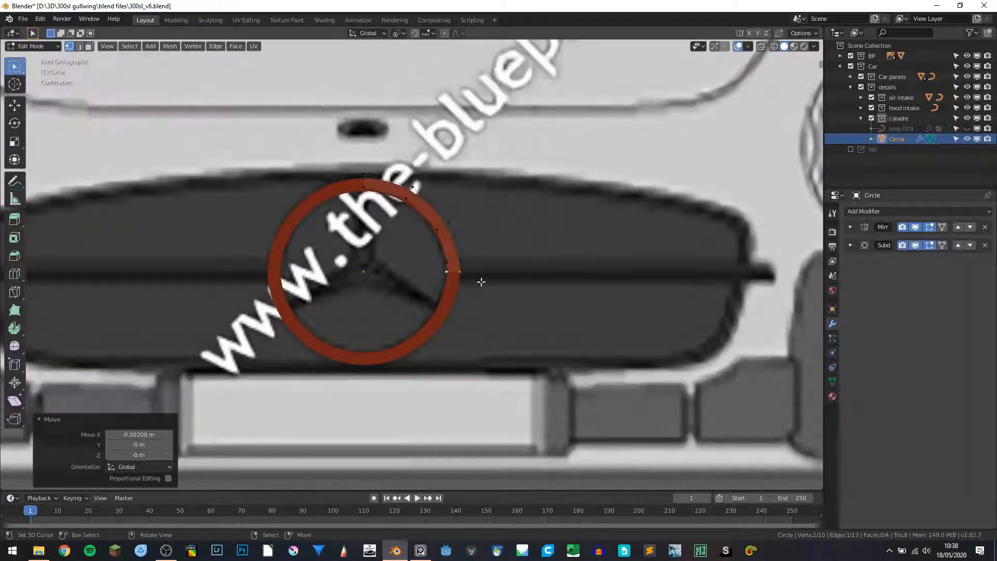
Extrude the ring's outer edge at the horizontal mirror line about 0.378 m along X to form the grille bar
right_click(462, 262)
right_click(465, 273, "shift")
middle_click_drag(507, 288, 470, 290, "shift")
scroll(384, 339, "up", 1)
scroll(383, 339, "up", 1)
scroll(372, 313, "down", 1)
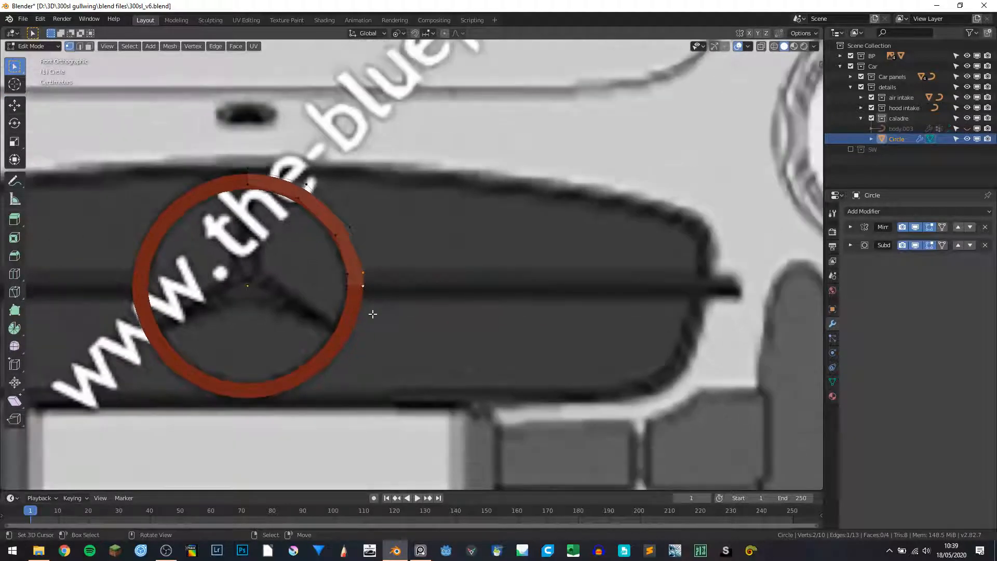
key("e")
key("x")
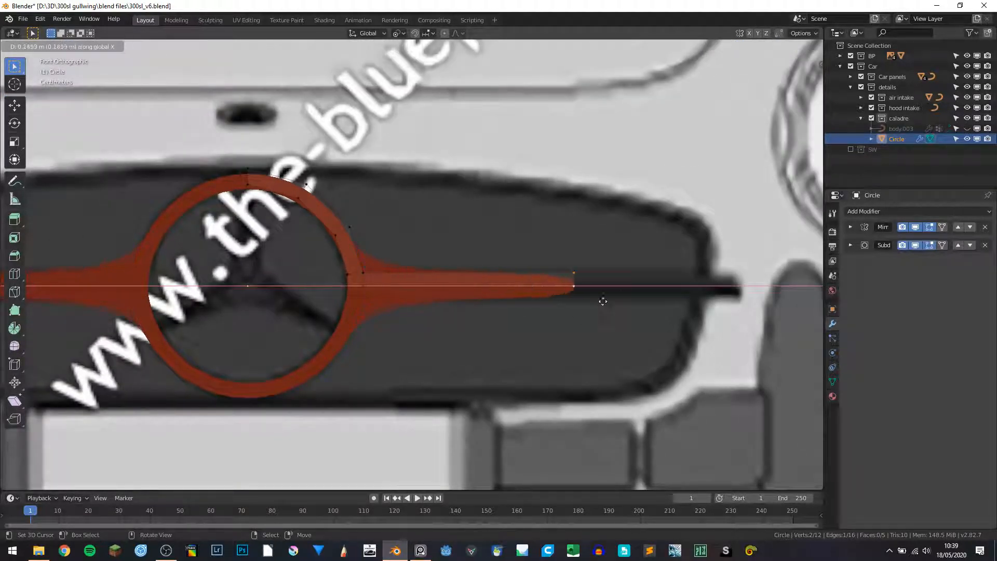
left_click(757, 293)
Add one loop cut to the grille bar close to the ring, with a slide factor of about 0.984
key("ctrl+r")
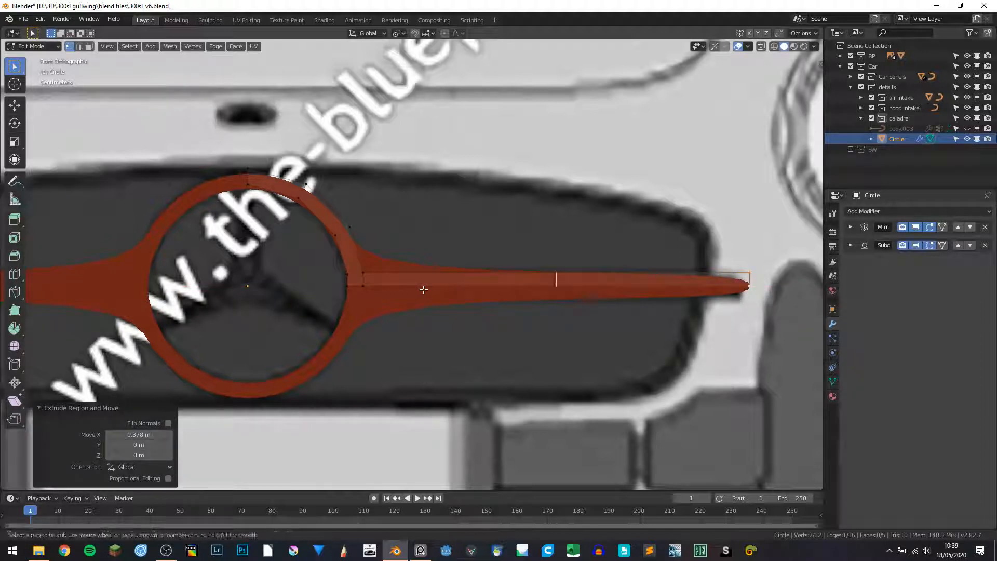
left_click(423, 285)
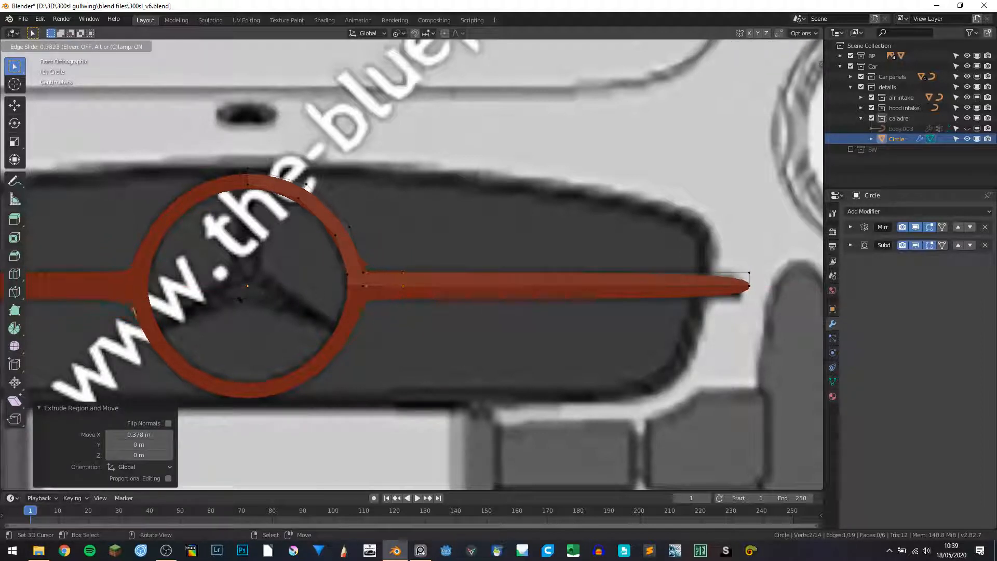
left_click(455, 292)
scroll(547, 297, "down", 3)
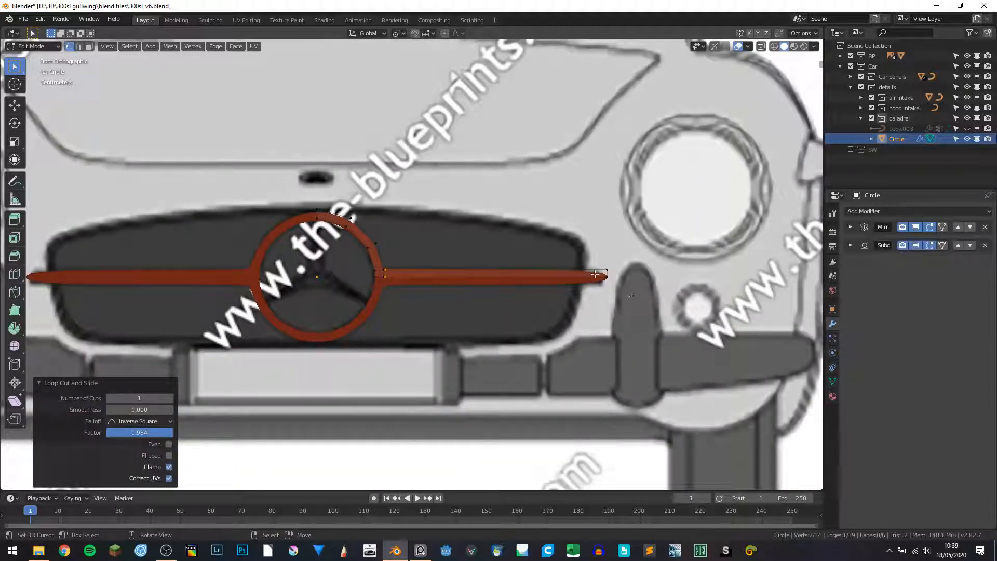
Move the upper vertex at the grille bar's outer tip about -0.0044 m along Z to taper the bar
left_click(619, 262)
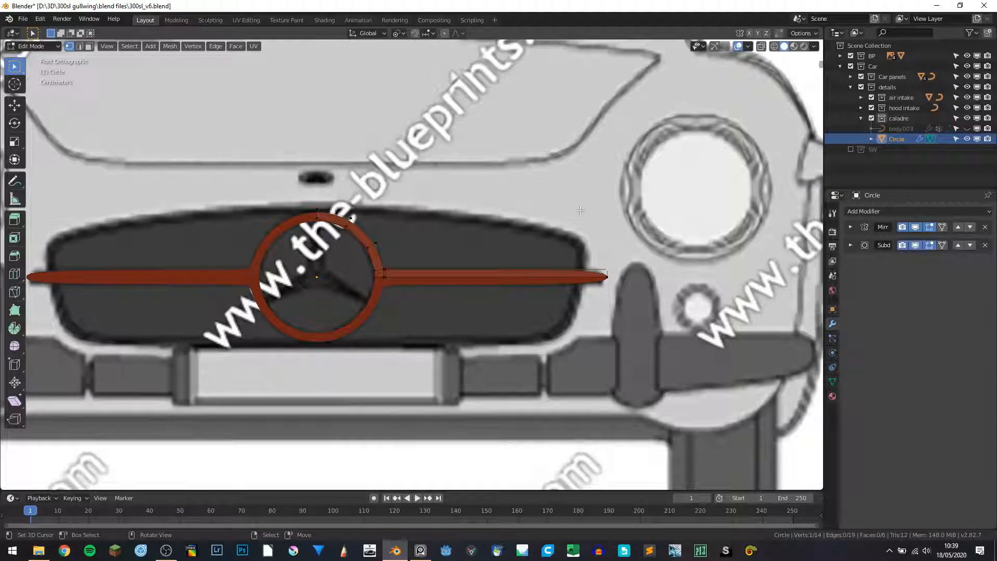
key("g")
key("z")
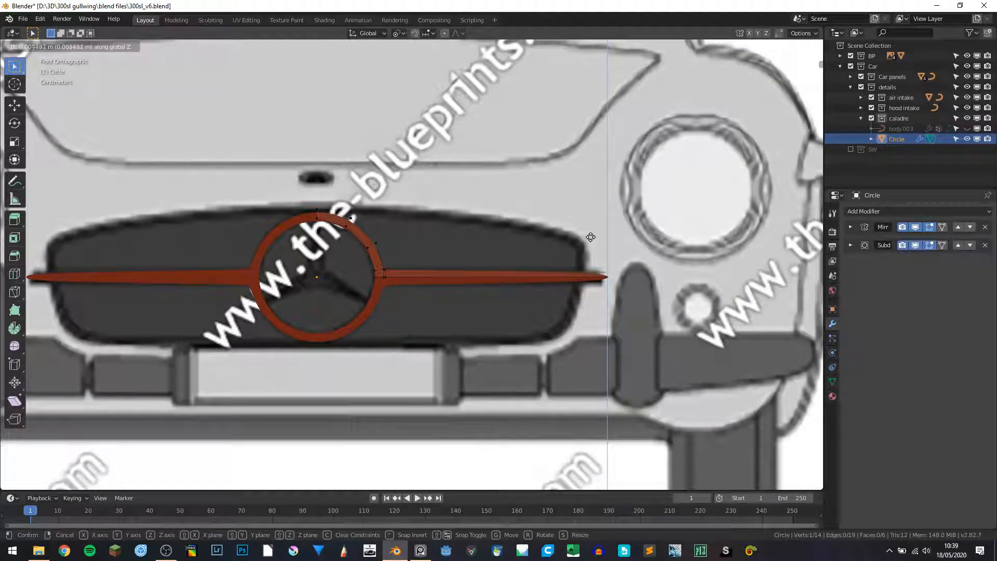
left_click(592, 237)
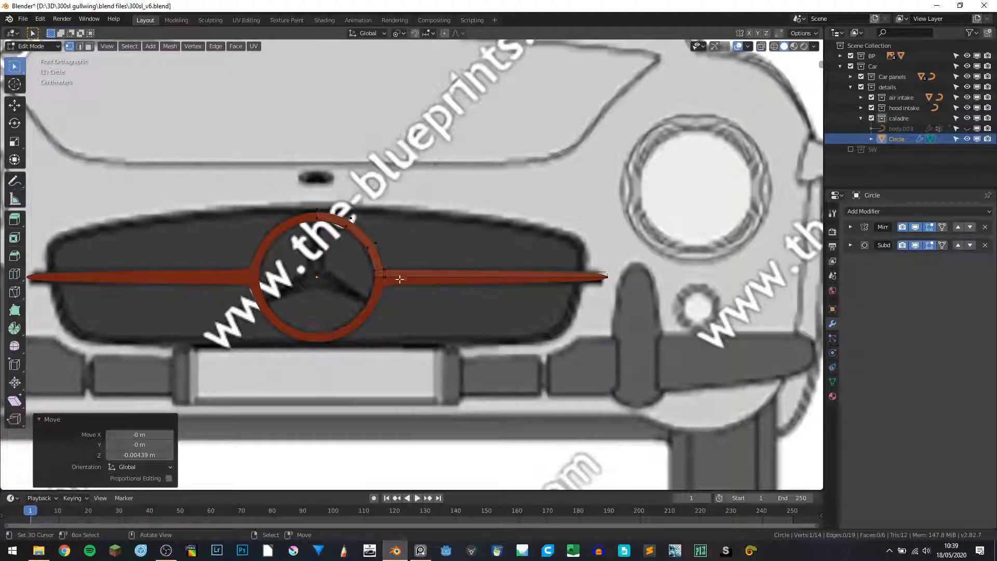
Add a Shrinkwrap modifier to the emblem ring object in Object Mode and set its target to base_mesh
left_click(869, 211)
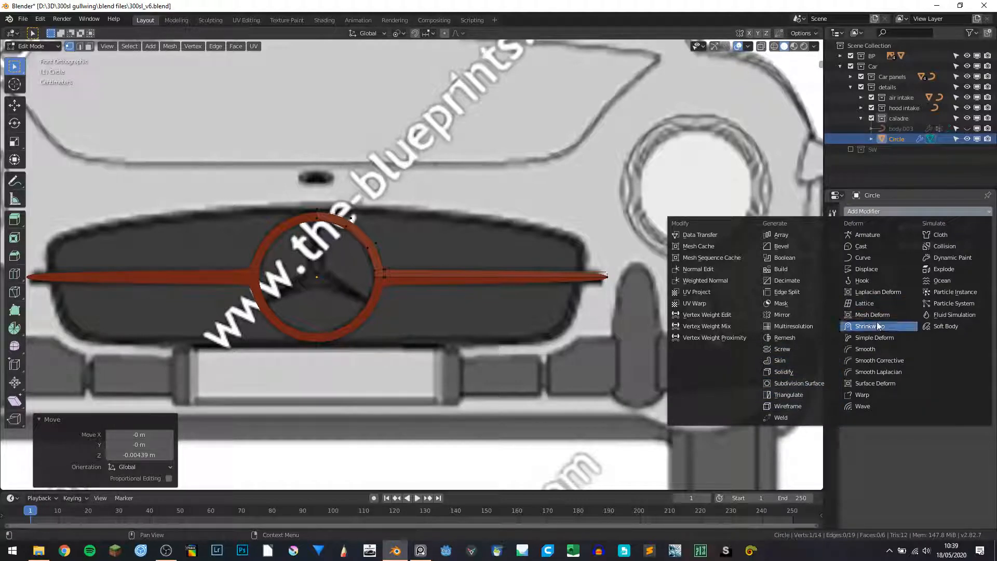
middle_click_drag(602, 244, 577, 263)
key("Tab")
left_click(901, 212)
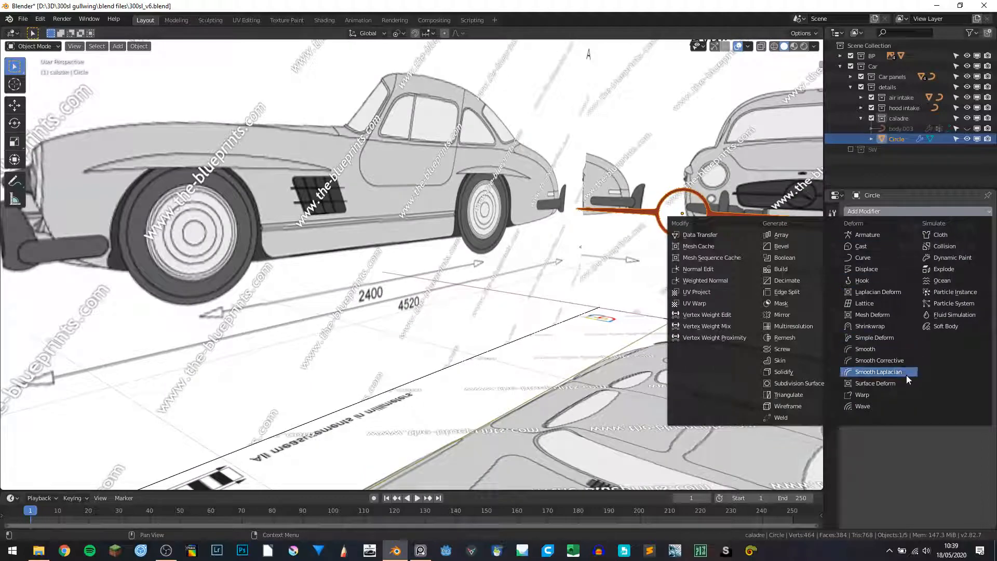
left_click(883, 326)
middle_click_drag(649, 244, 684, 233)
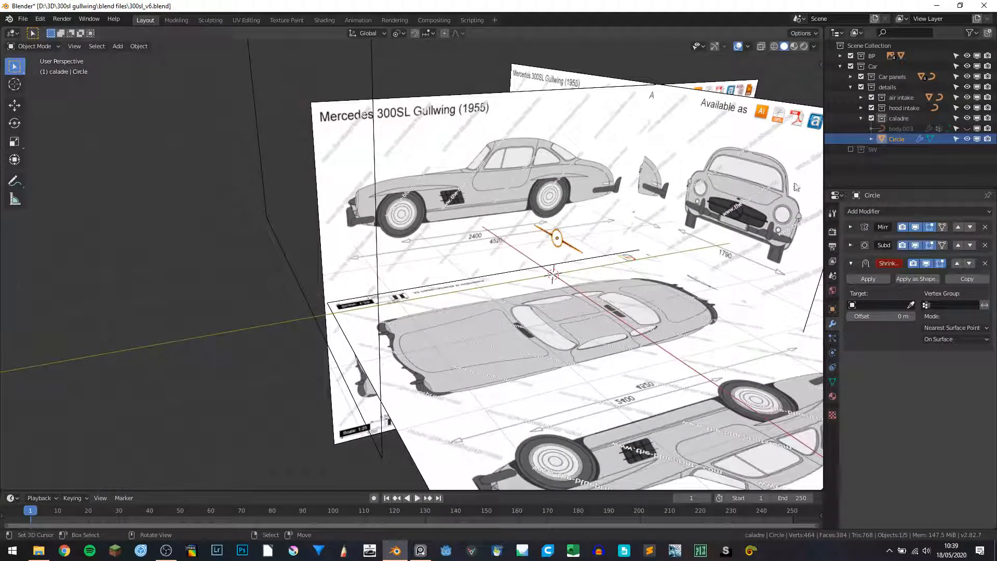
left_click(912, 305)
key("Escape")
left_click(883, 305)
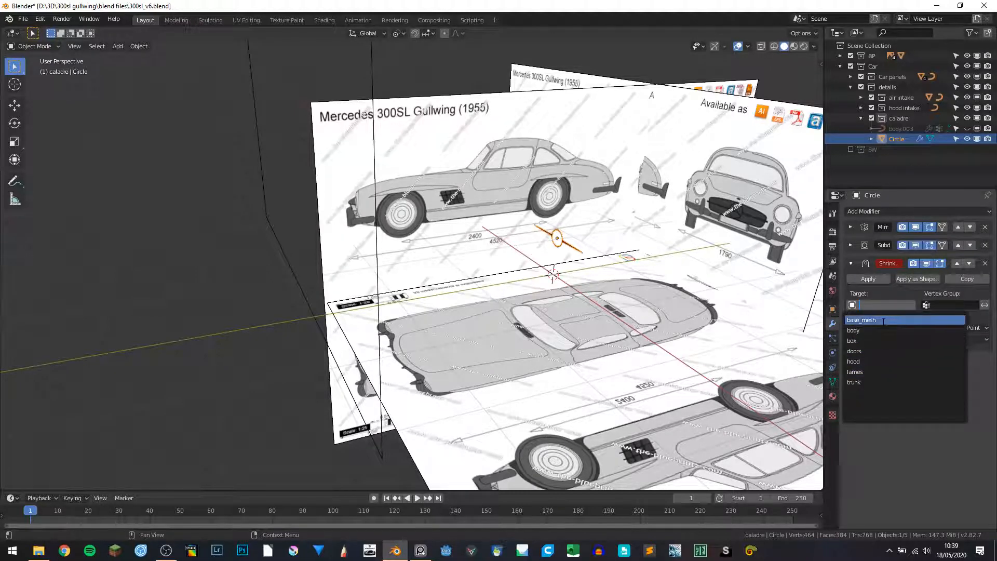
left_click(883, 321)
scroll(726, 298, "down", 5)
middle_click_drag(670, 291, 586, 295)
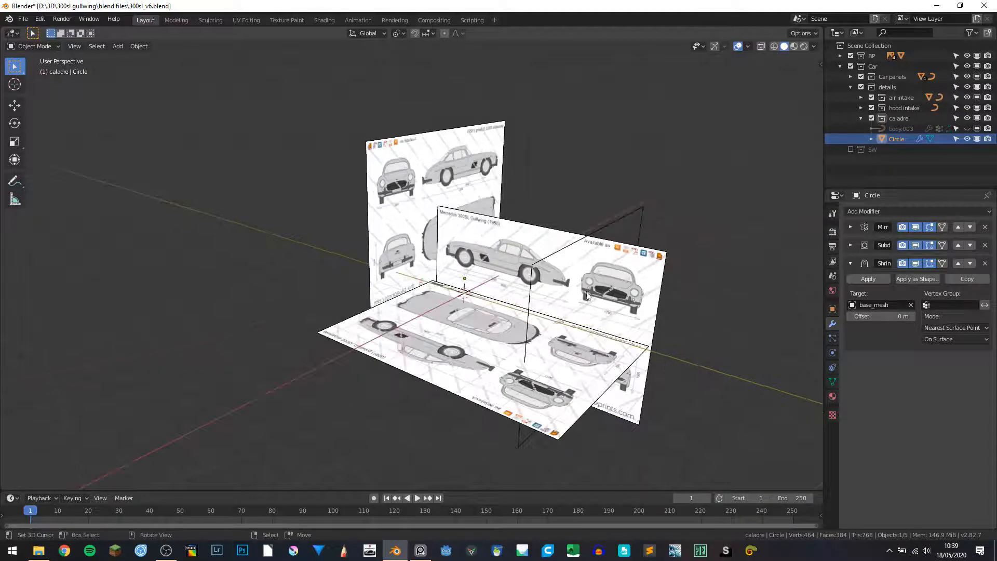
Set the Shrinkwrap modifier's mode to Project
key("shift+alt+z")
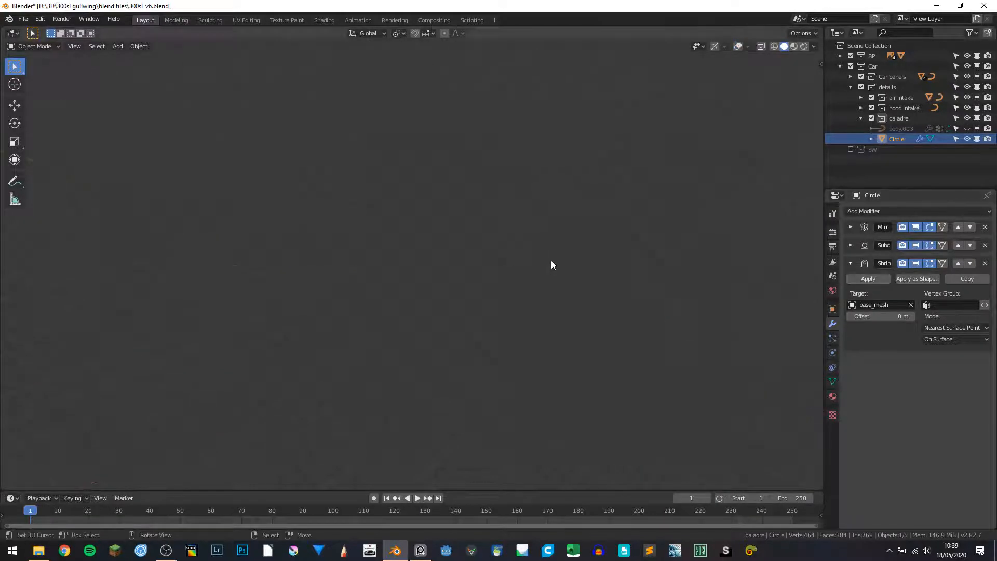
key("shift+alt+z")
scroll(551, 266, "up", 6)
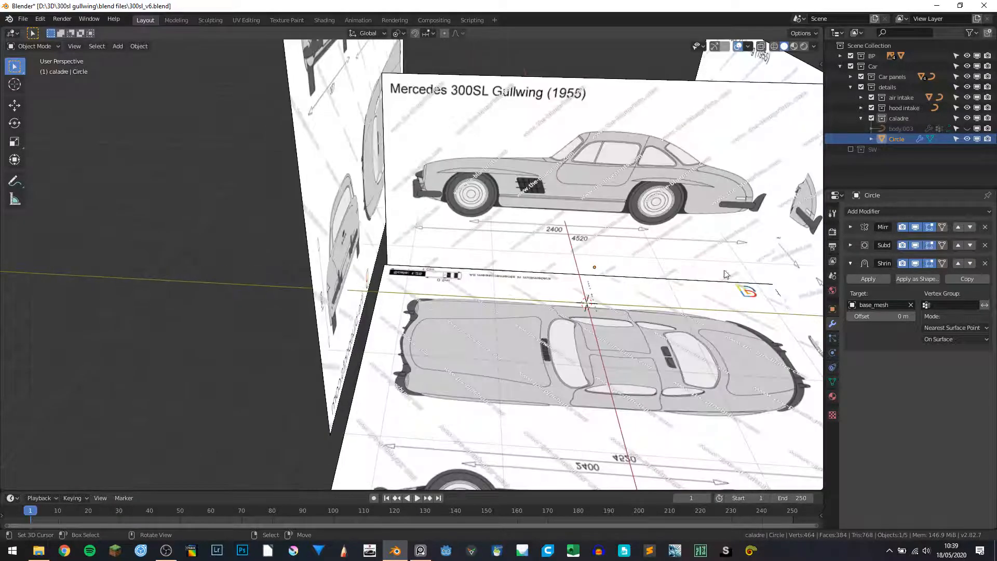
left_click(965, 328)
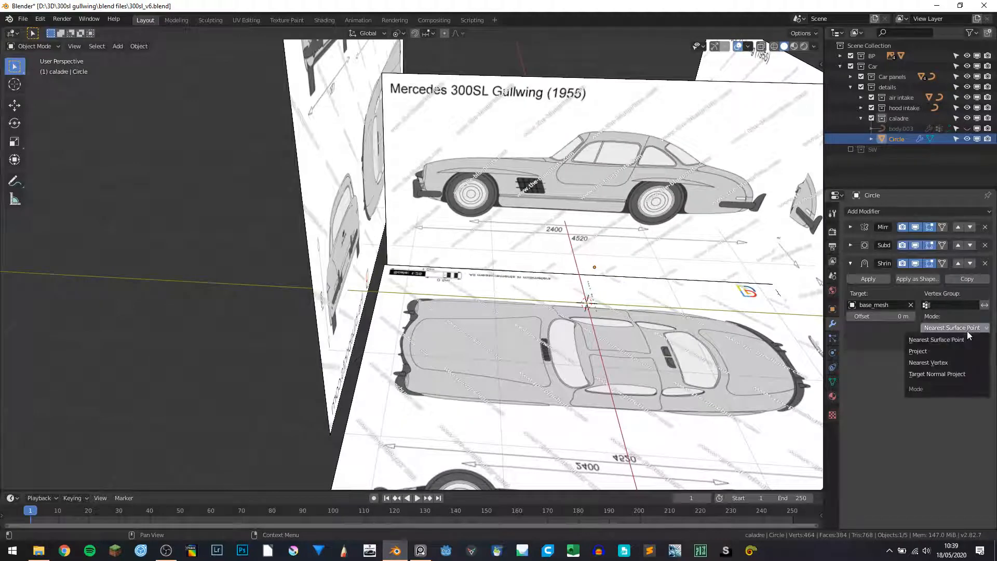
left_click(940, 353)
scroll(632, 289, "down", 5)
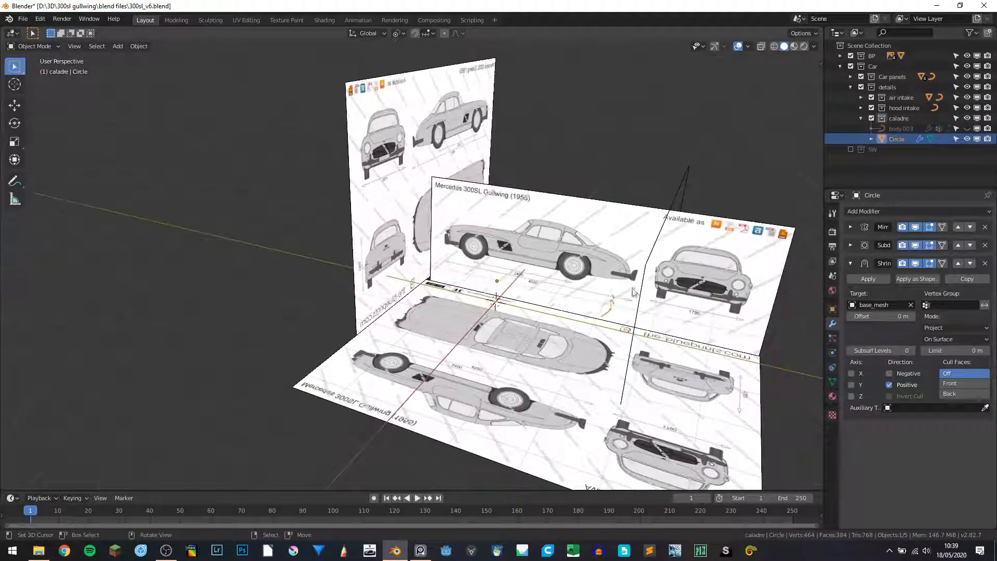
scroll(633, 288, "up", 7)
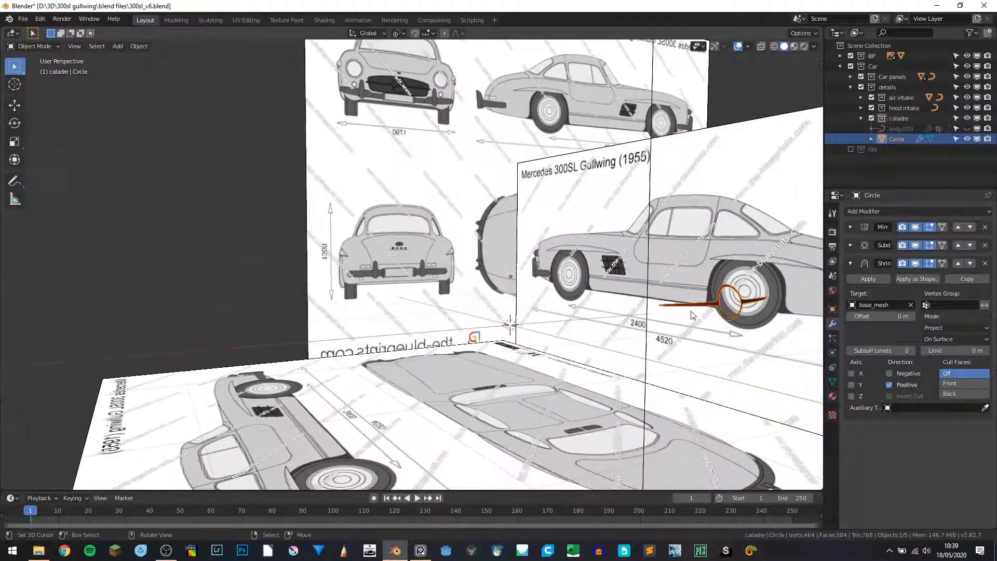
Try the Shrinkwrap projection with only the Negative direction, testing the X, Y and Z axes
left_click(893, 375)
left_click(890, 385)
scroll(416, 265, "down", 4)
middle_click_drag(467, 260, 561, 255)
scroll(561, 255, "up", 5)
left_click(850, 373)
left_click(850, 385)
left_click(851, 386)
left_click(852, 396)
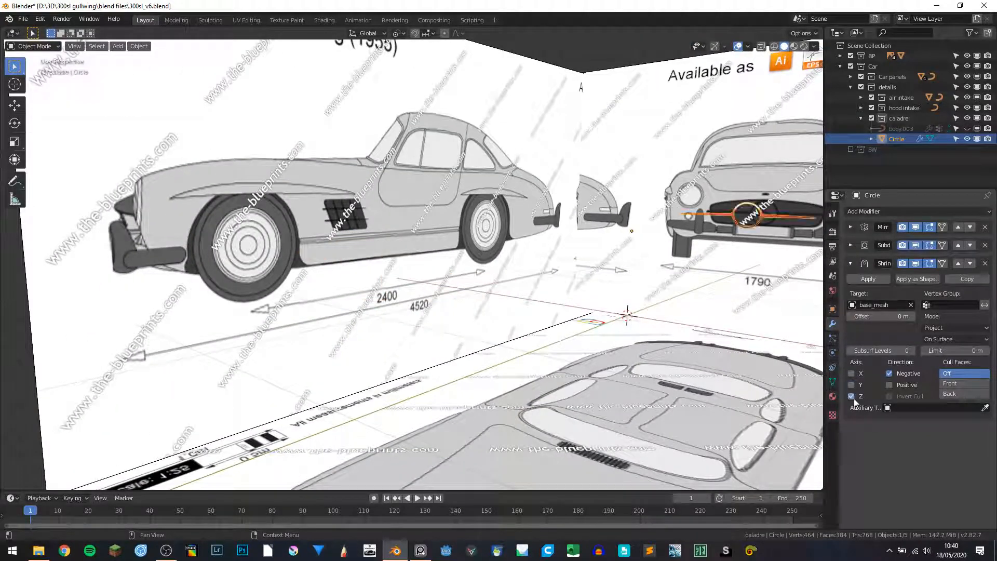
Test the other projection axes, and set the Shrinkwrap to project along Z in the Positive direction only
left_click(851, 387)
left_click(852, 387)
left_click(851, 374)
left_click(852, 374)
left_click(851, 397)
left_click(889, 374)
left_click(889, 385)
Examine the projected emblem ring and grille bar from the front and at an angle, especially the bar's outer tips
scroll(650, 320, "down", 3)
middle_click_drag(405, 259, 623, 312)
scroll(453, 262, "up", 4)
middle_click_drag(553, 254, 393, 280)
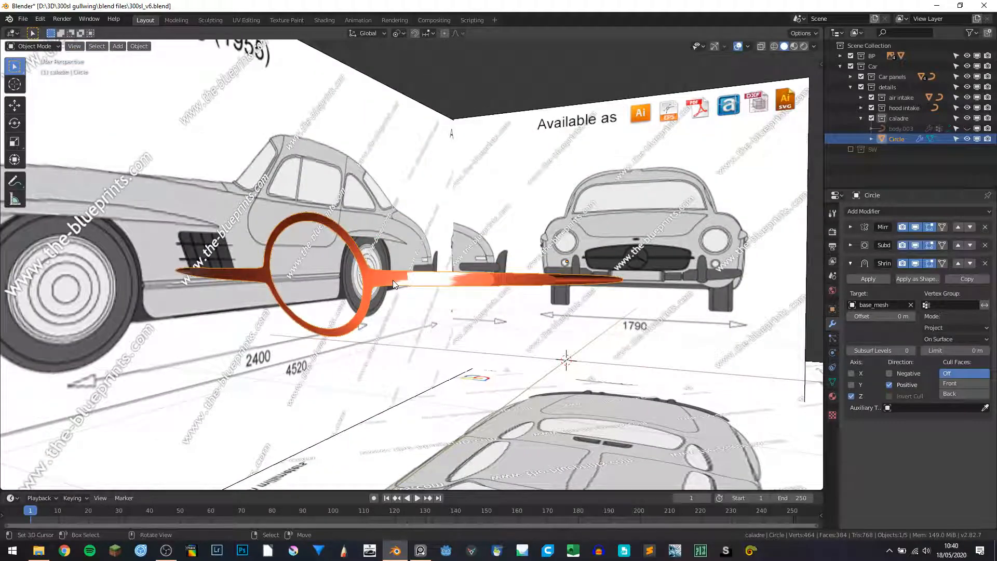
key("KP_1")
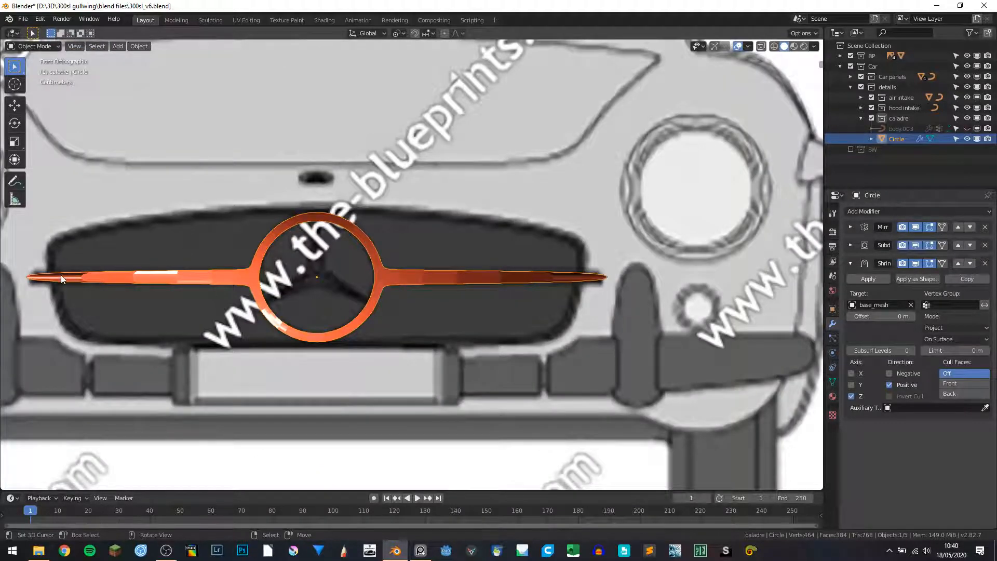
scroll(631, 309, "up", 4)
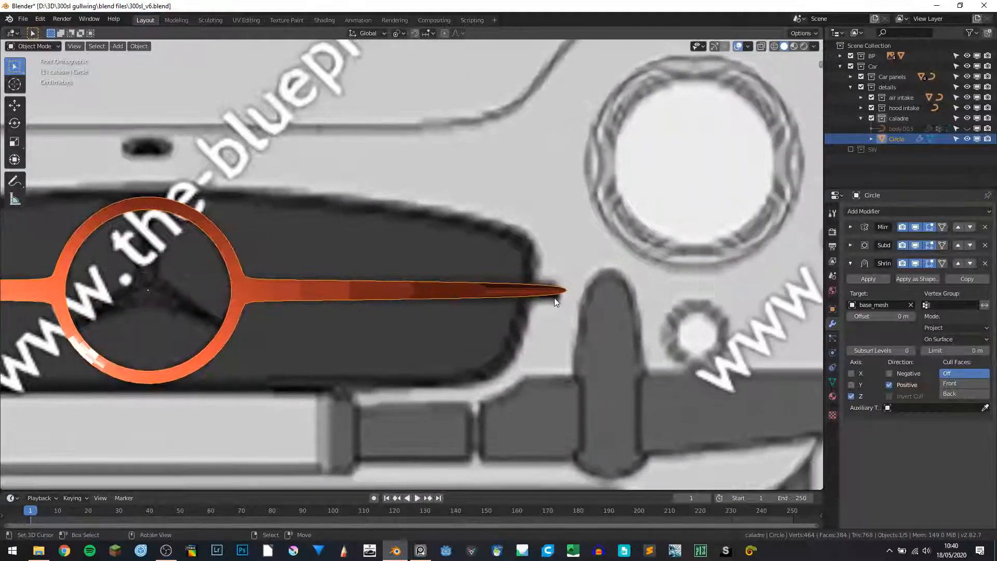
scroll(557, 298, "up", 1)
middle_click_drag(556, 300, 408, 346)
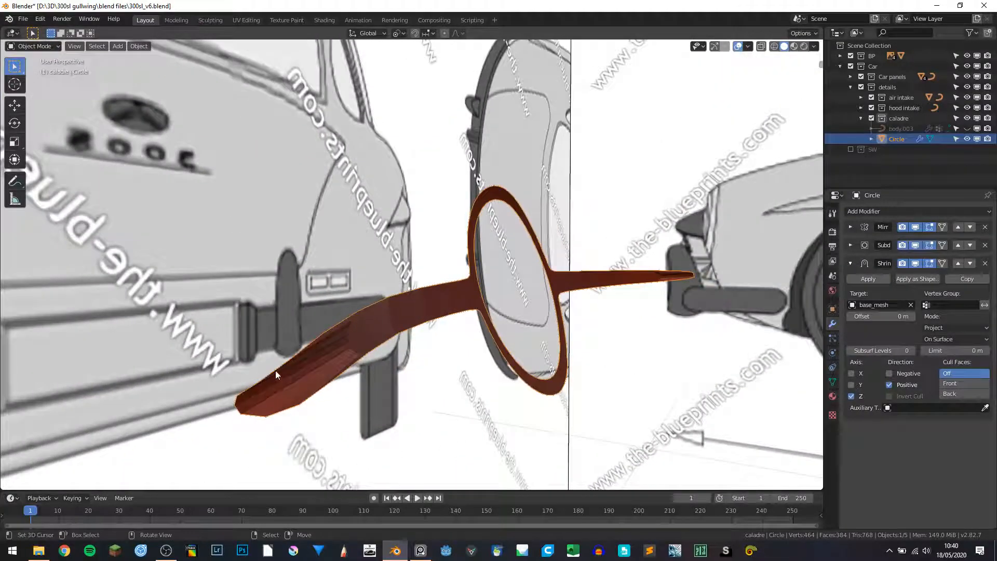
Examine the projected emblem ring and bar from several angles and in the front and side views
right_click(300, 365)
left_click(303, 353)
middle_click_drag(304, 353, 368, 344)
scroll(368, 343, "up", 2)
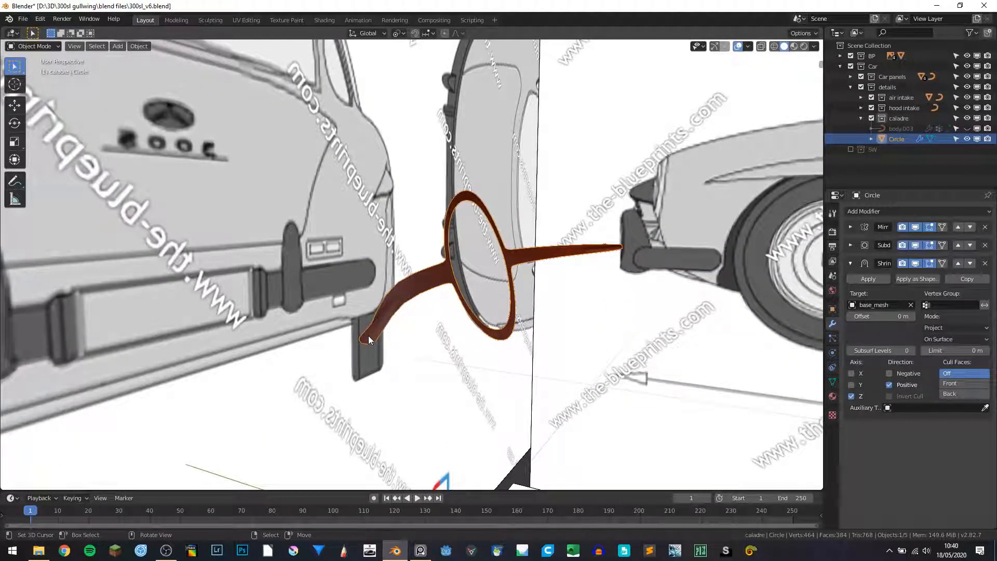
key("Tab")
middle_click_drag(370, 336, 430, 277)
key("Tab")
key("KP_1")
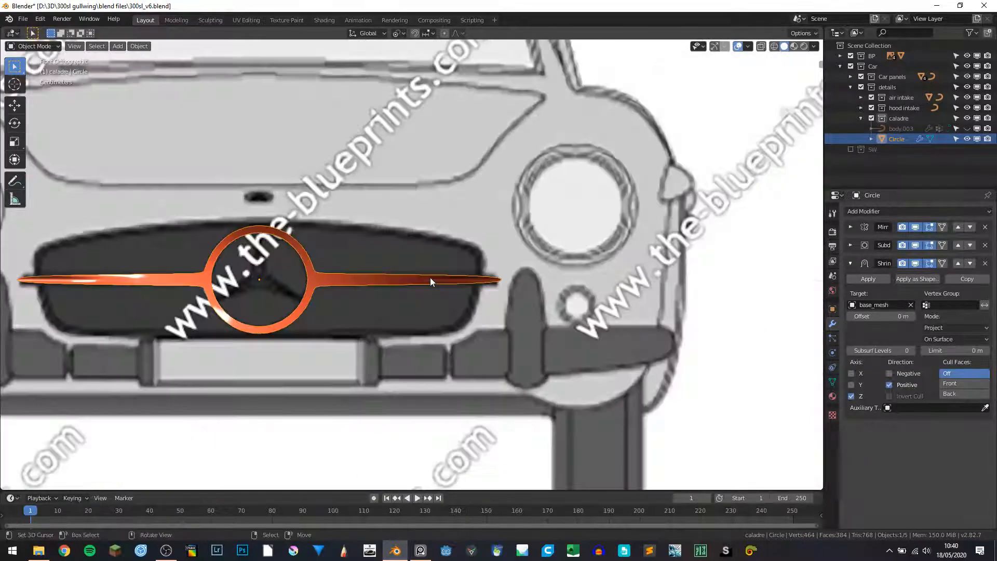
key("KP_3")
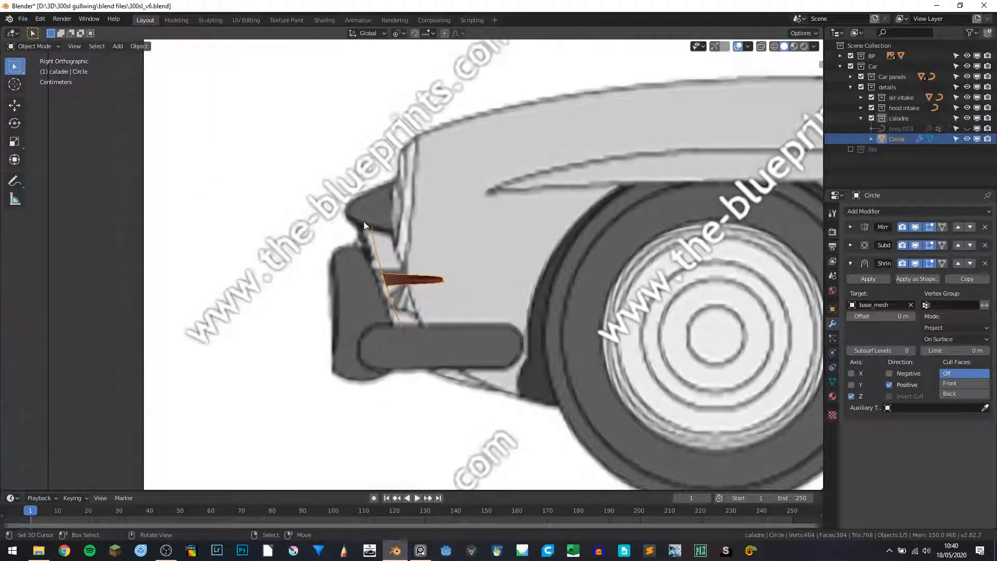
middle_click_drag(322, 260, 365, 259)
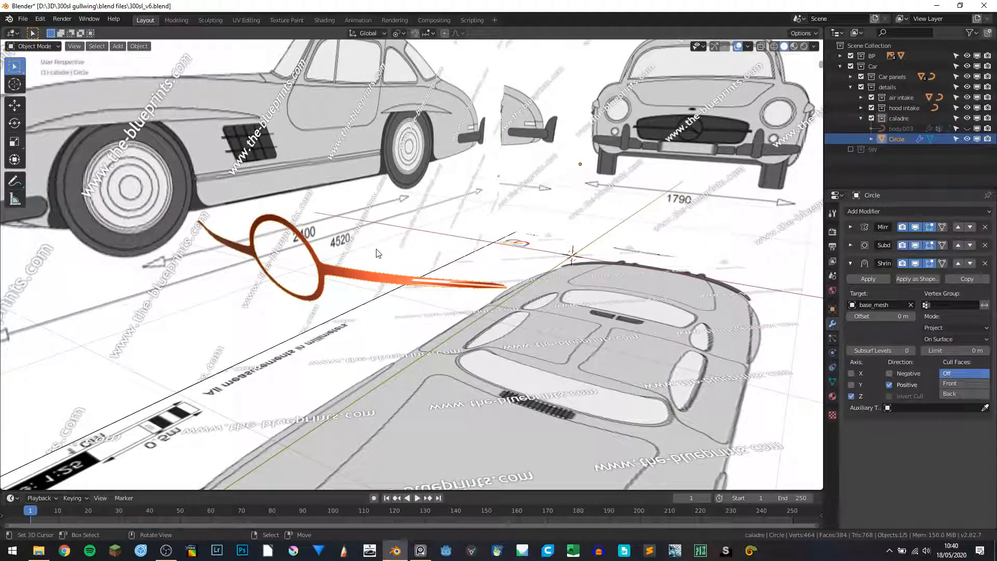
Try applying the Shrinkwrap modifier to the emblem ring and bar, and undo it
left_click(880, 278)
middle_click_drag(493, 294, 431, 274)
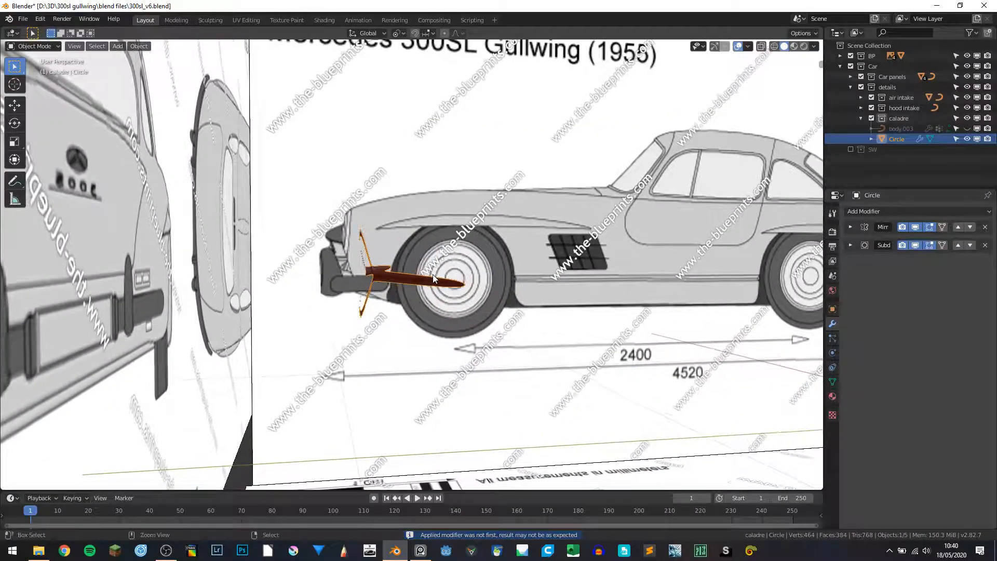
key("ctrl+z")
Apply the emblem's existing Mirror modifier that mirrors on X and Y
left_click(850, 227)
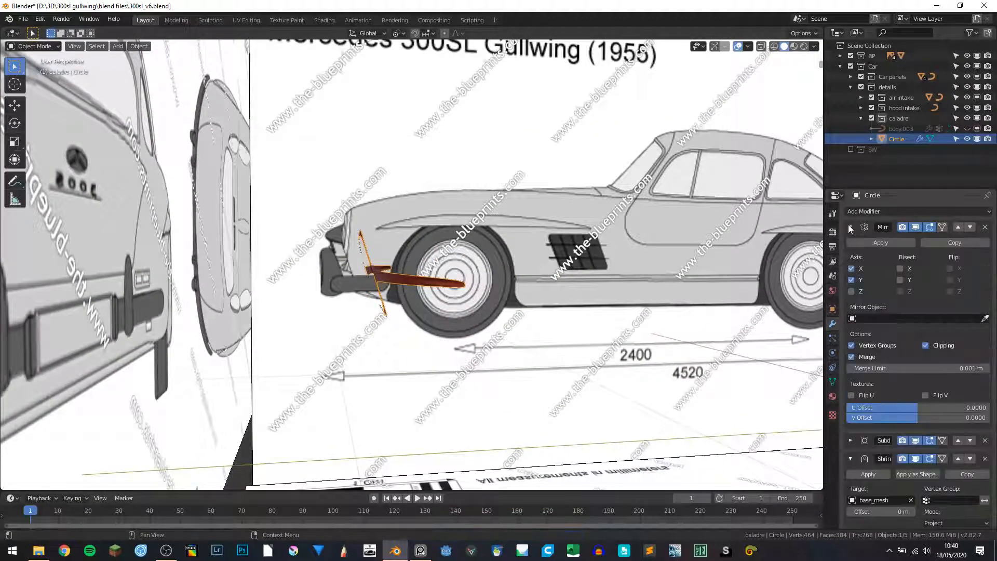
left_click(899, 243)
middle_click_drag(494, 270, 457, 262)
Add a new Mirror modifier on the X axis and place it first in the modifier stack
left_click(898, 212)
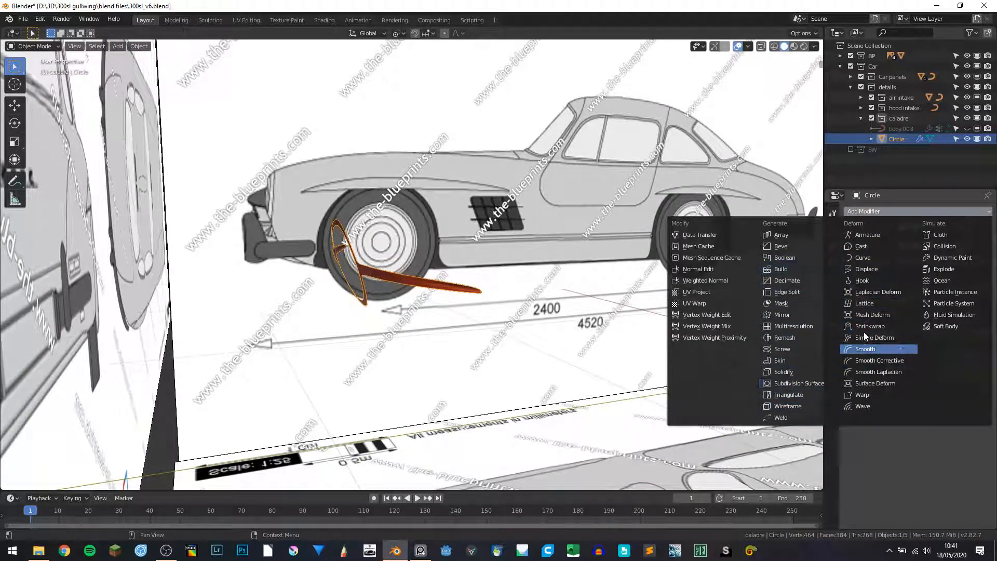
left_click(792, 313)
left_click(959, 413)
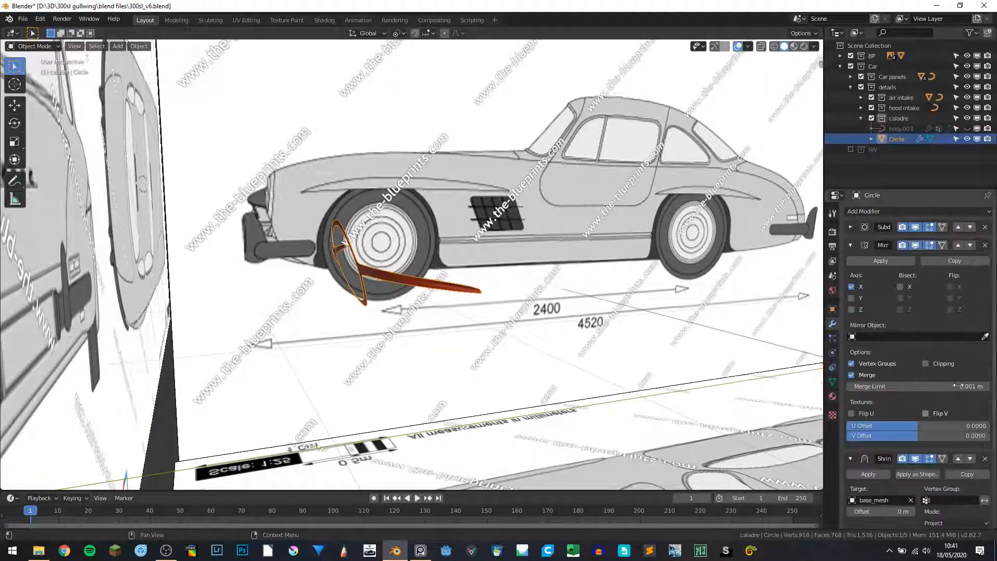
left_click(958, 246)
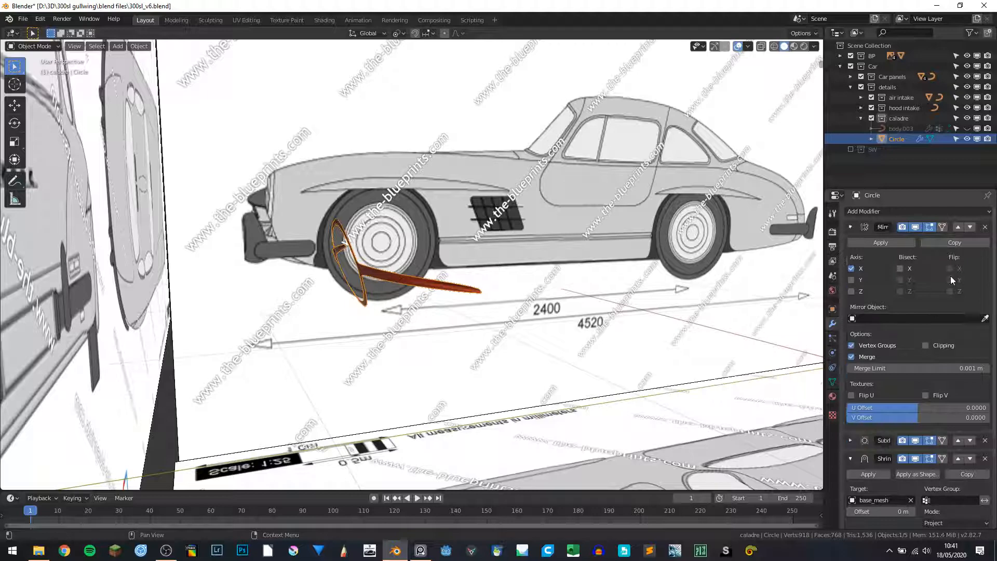
left_click(851, 230)
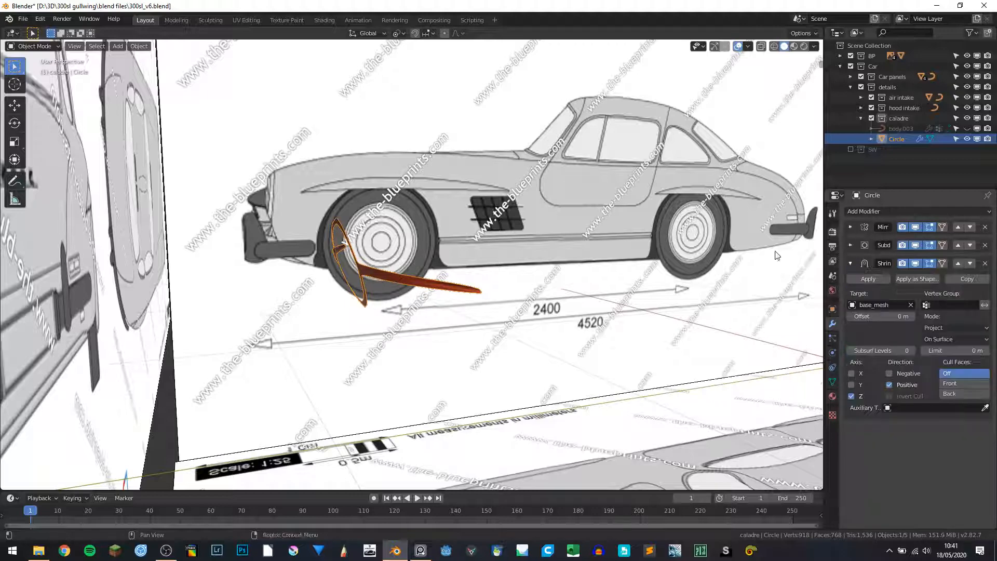
Hide the Mirror modifier's viewport result and delete the vertices of the emblem's left half as seen from the front
middle_click_drag(753, 244, 701, 260)
left_click(915, 226)
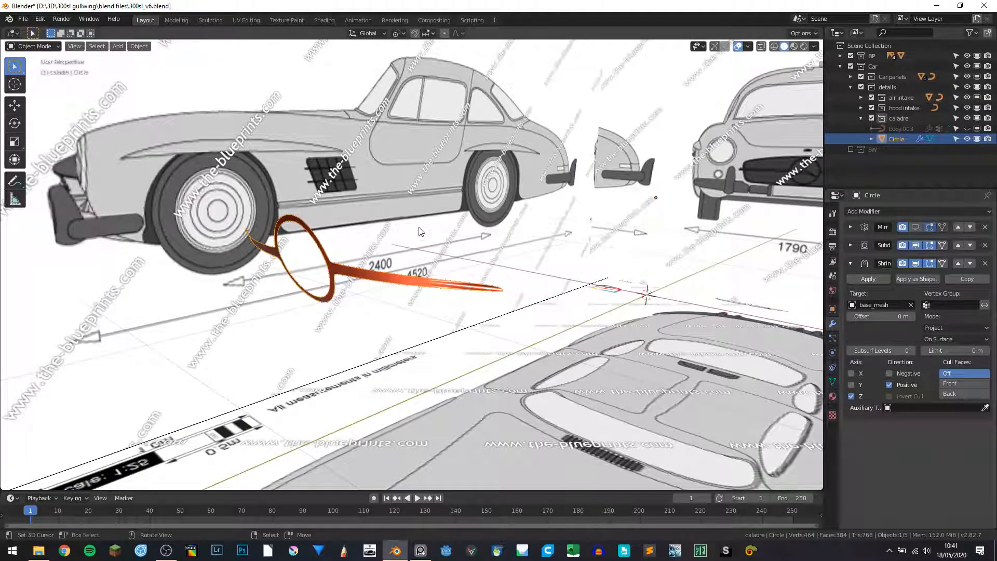
middle_click_drag(420, 228, 434, 233)
key("KP_1")
key("Tab")
key("a")
key("alt+a")
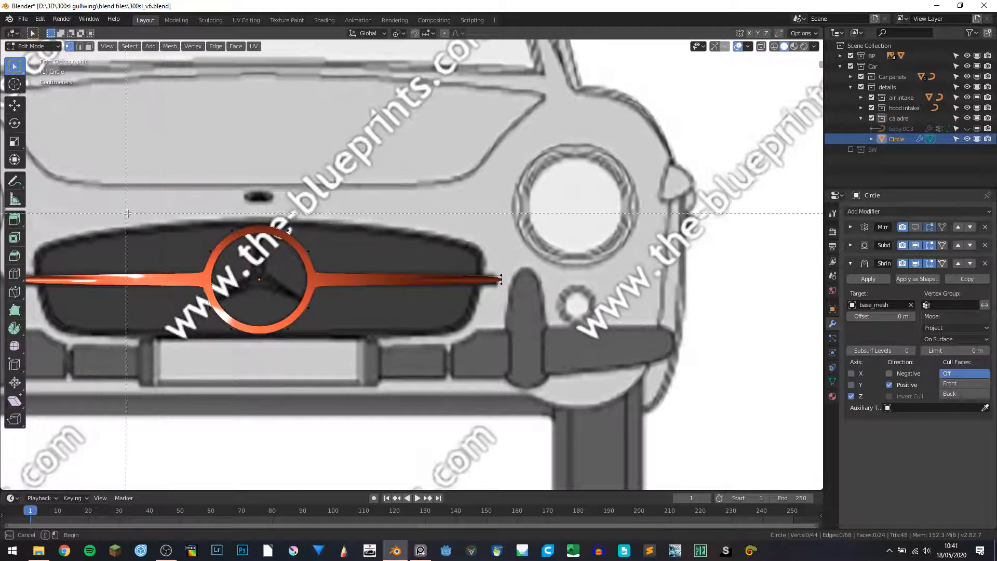
scroll(156, 208, "down", 2)
key("b")
left_click_drag(54, 187, 267, 403)
key("x")
left_click(272, 404)
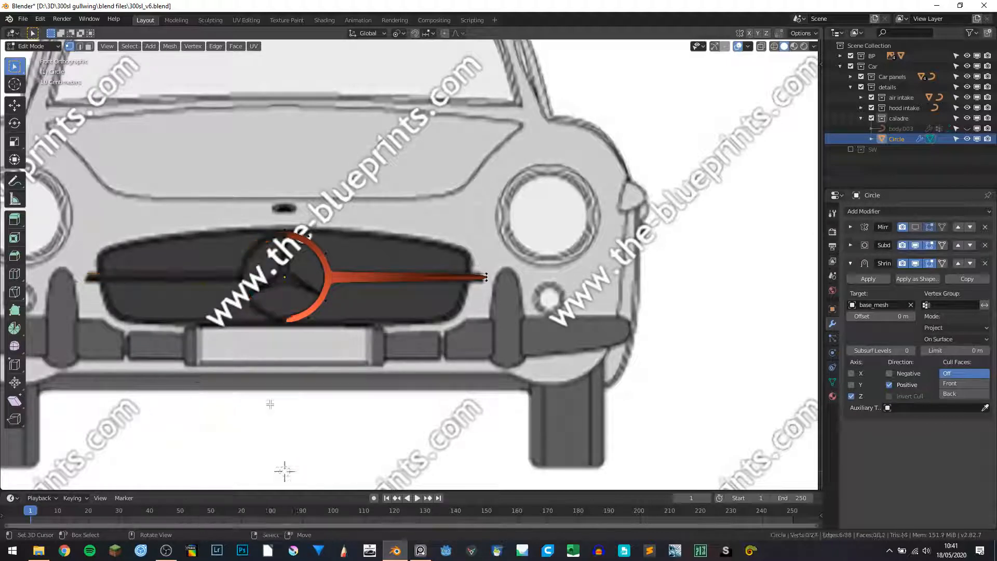
Show the Mirror modifier's result in the viewport again and check its settings
left_click(915, 227)
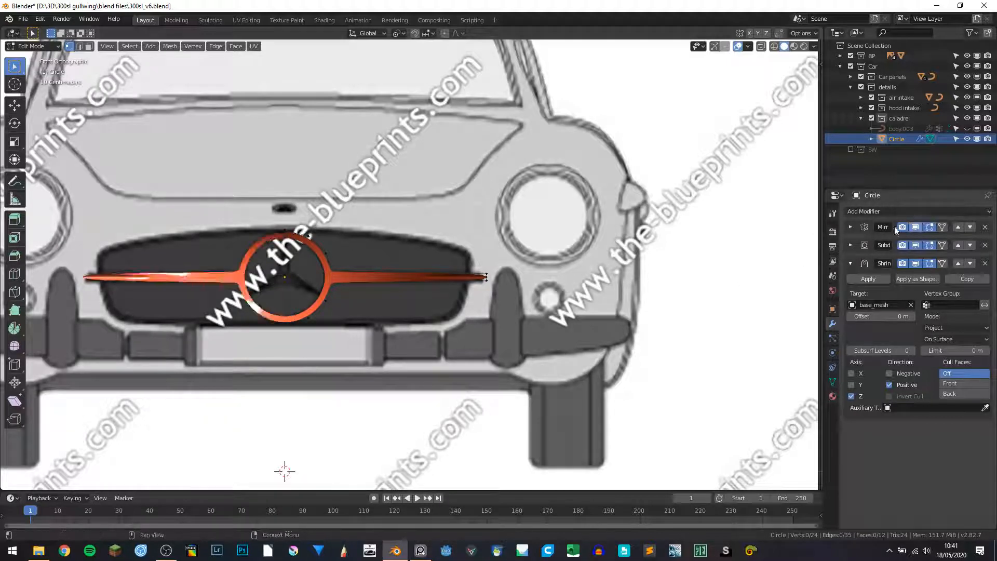
left_click(851, 227)
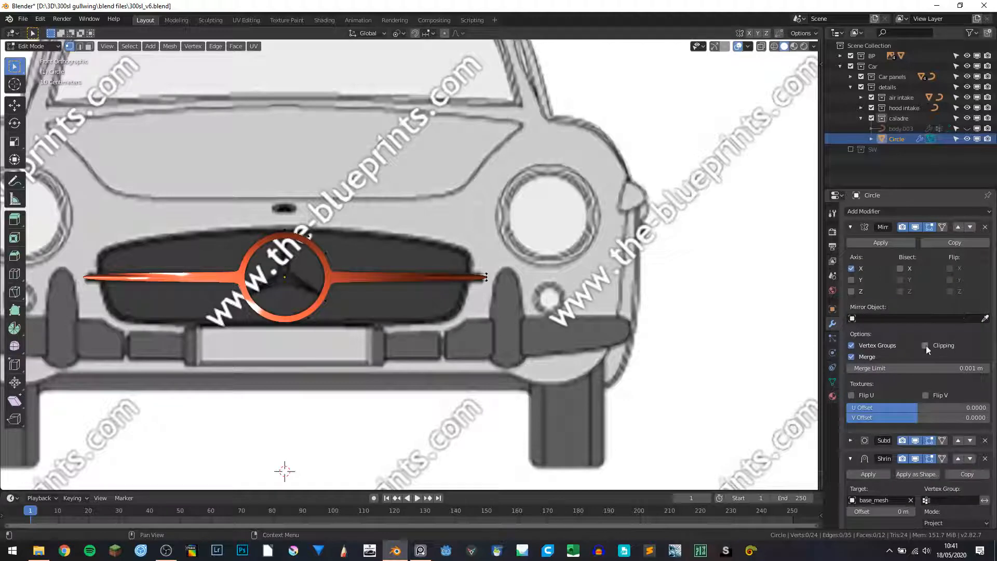
left_click(850, 227)
middle_click_drag(436, 260, 385, 290)
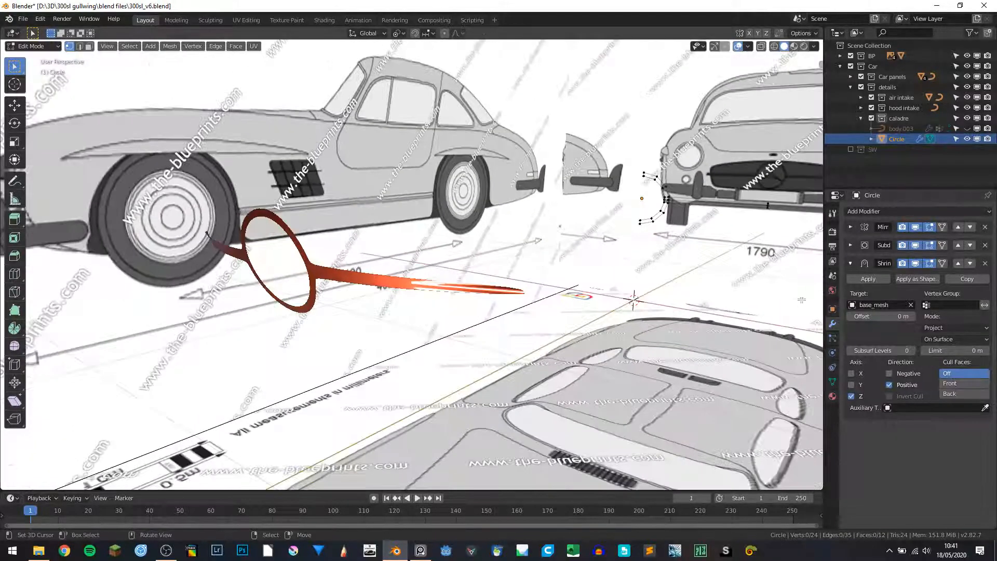
Try applying the Shrinkwrap modifier to the half emblem and inspect the bar's resulting mesh
left_click(870, 279)
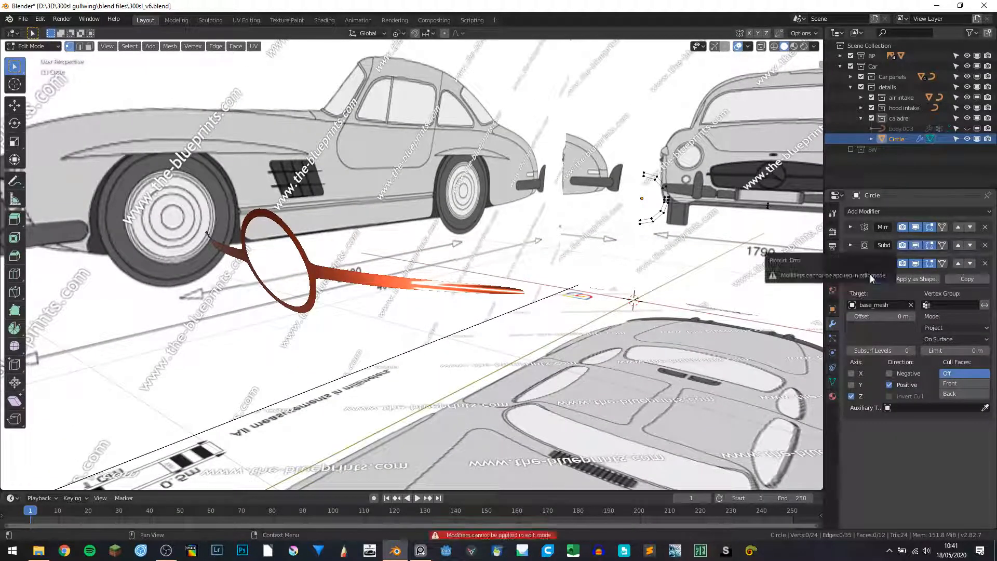
key("Tab")
left_click(855, 279)
middle_click_drag(534, 282, 486, 280)
key("Tab")
middle_click_drag(327, 263, 268, 292)
key("Tab")
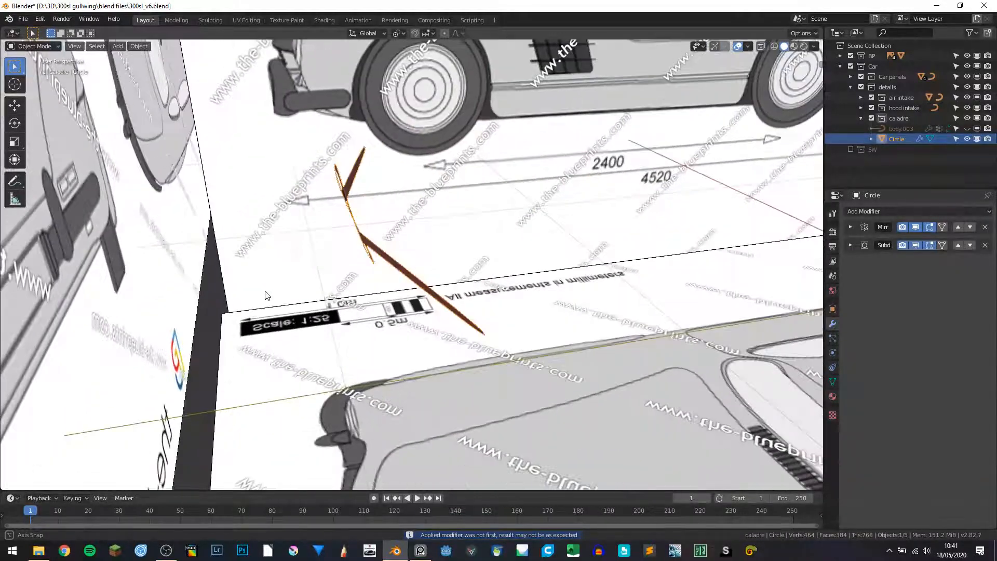
Try a loop cut on the straight bar, cancel it, and undo the applied Shrinkwrap modifier
key("Tab")
middle_click_drag(363, 266, 408, 272)
key("ctrl+r")
key("Escape")
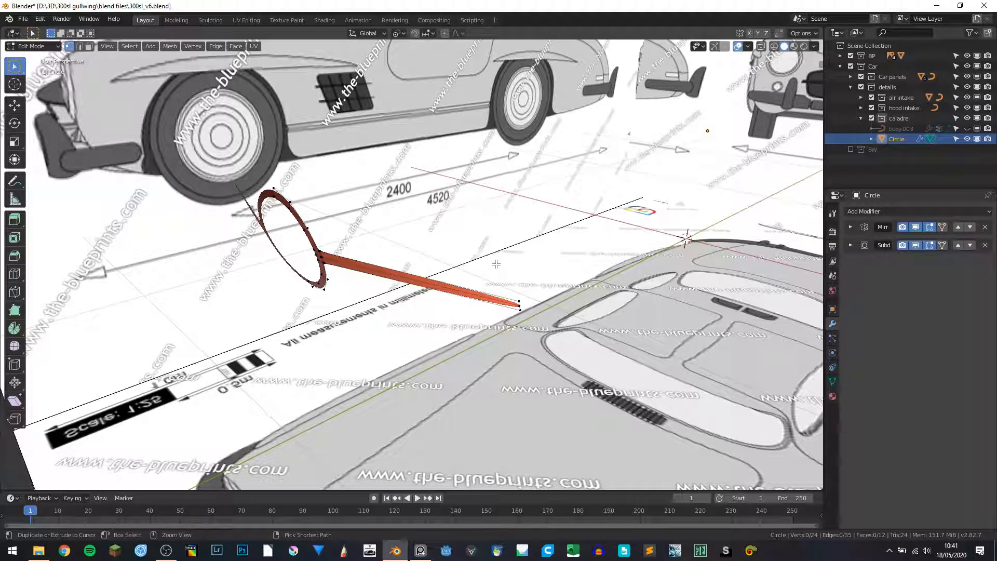
key("ctrl+z")
key("ctrl+z")
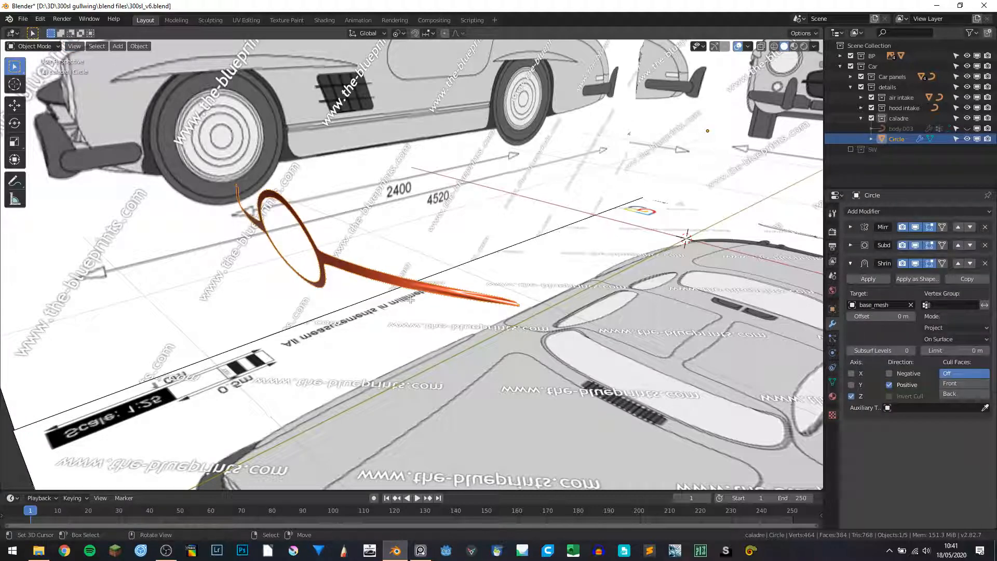
Try to add loop cuts along the bar while the Subdivision and Shrinkwrap results are displayed
key("Tab")
key("ctrl+r")
scroll(390, 276, "up", 2)
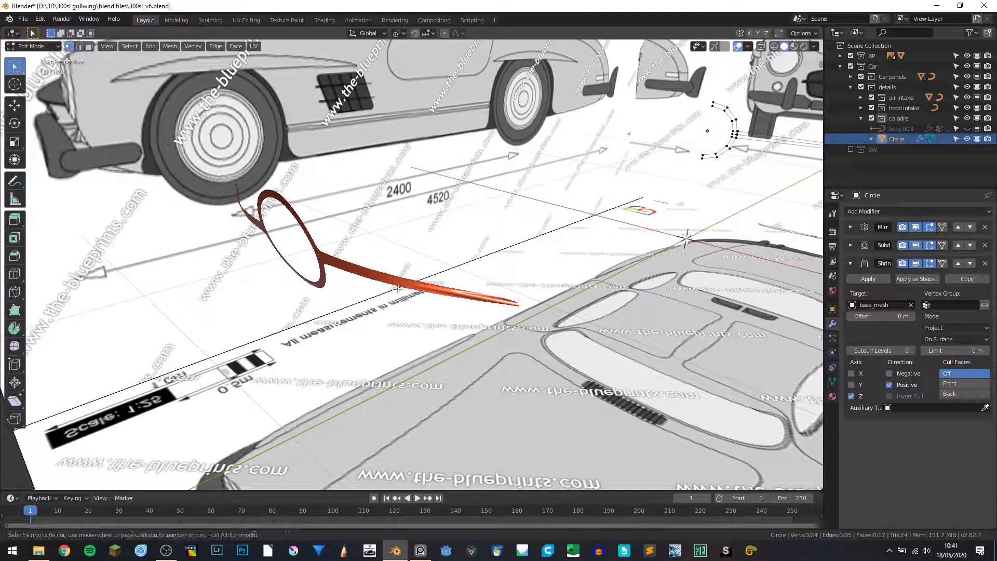
right_click(384, 266)
middle_click_drag(419, 269, 440, 292)
scroll(440, 292, "up", 4)
key("ctrl+z")
key("ctrl+z")
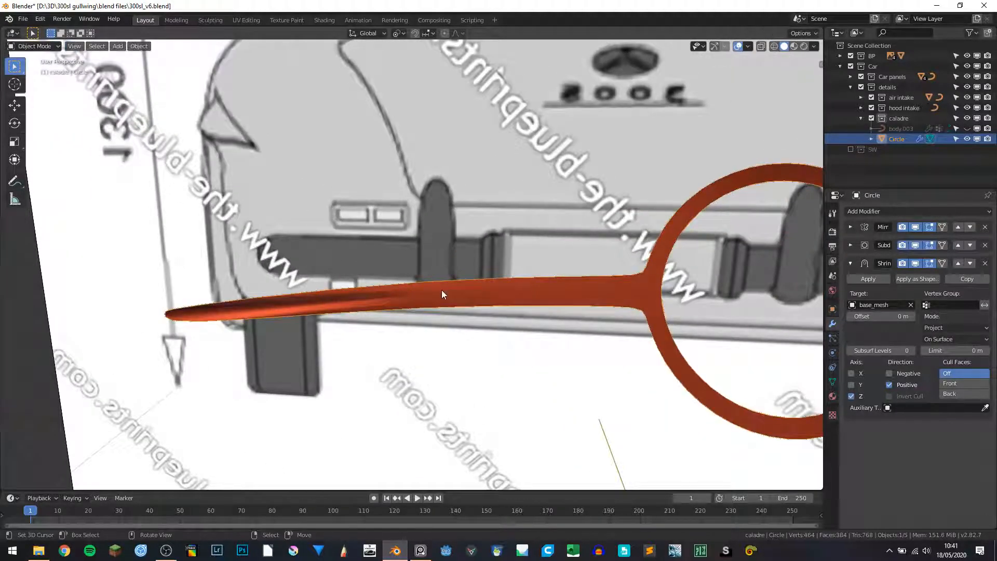
key("ctrl+shift+z")
key("ctrl+shift+z")
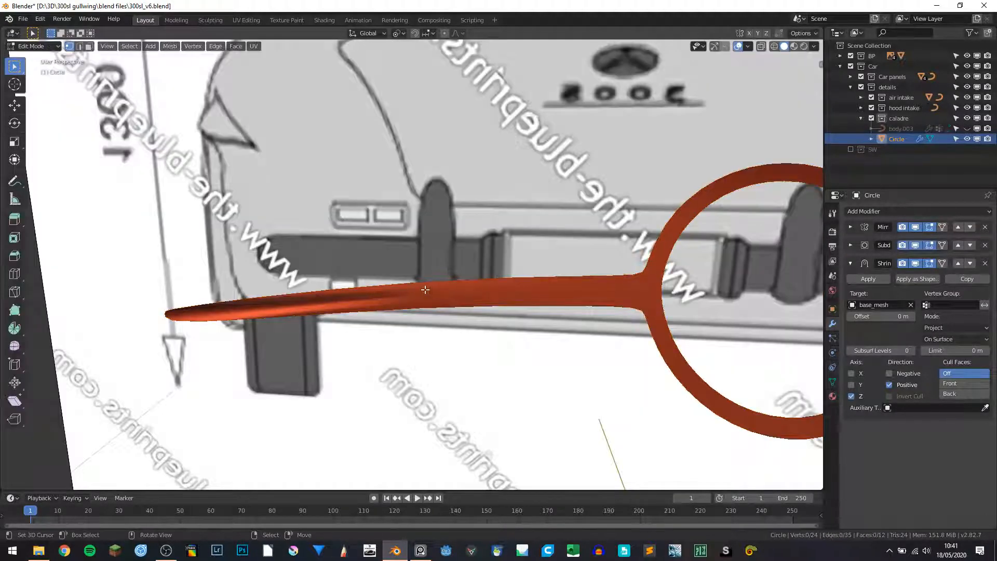
Hide the Subdivision modifier's viewport result and add three evenly spaced loop cuts across the bar
left_click(915, 245)
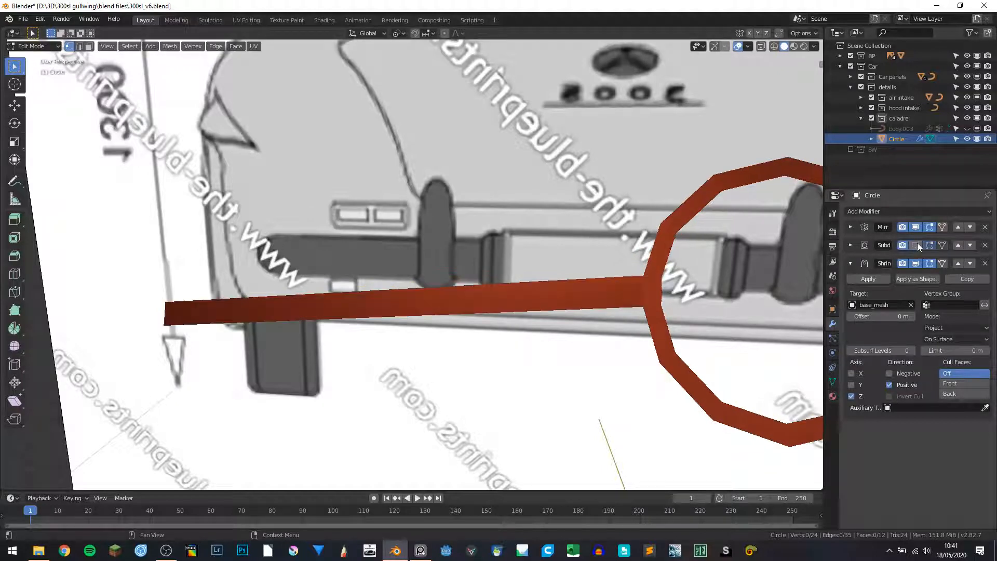
key("ctrl+r")
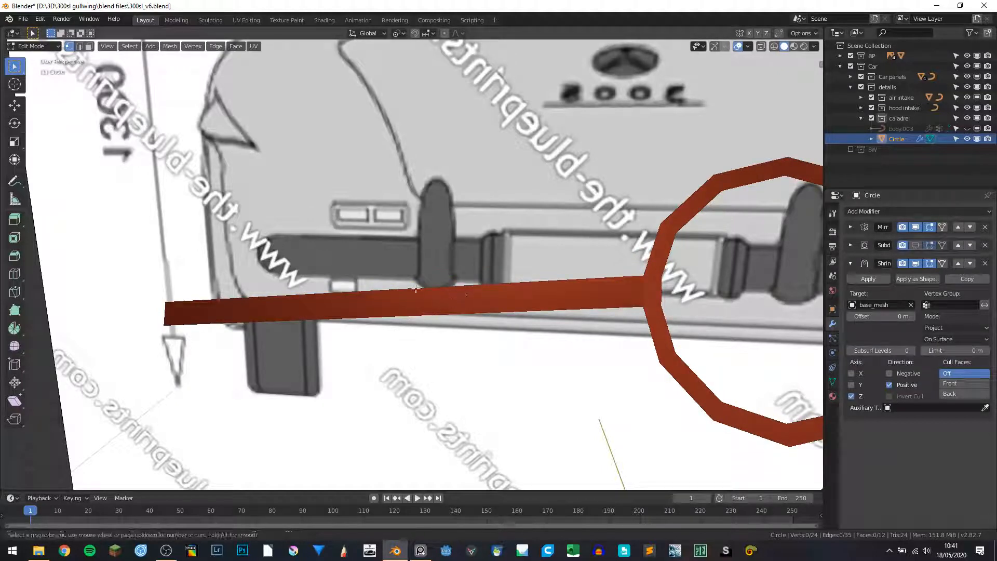
middle_click_drag(319, 252, 534, 195)
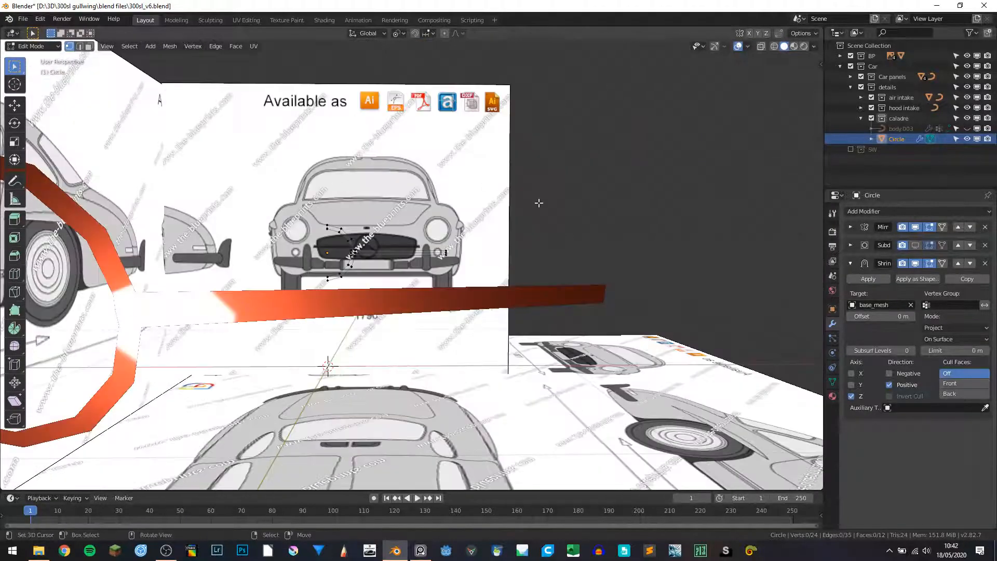
left_click(916, 245)
middle_click_drag(515, 296, 513, 305)
middle_click_drag(357, 240, 594, 123)
key("ctrl+r")
scroll(628, 77, "up", 1)
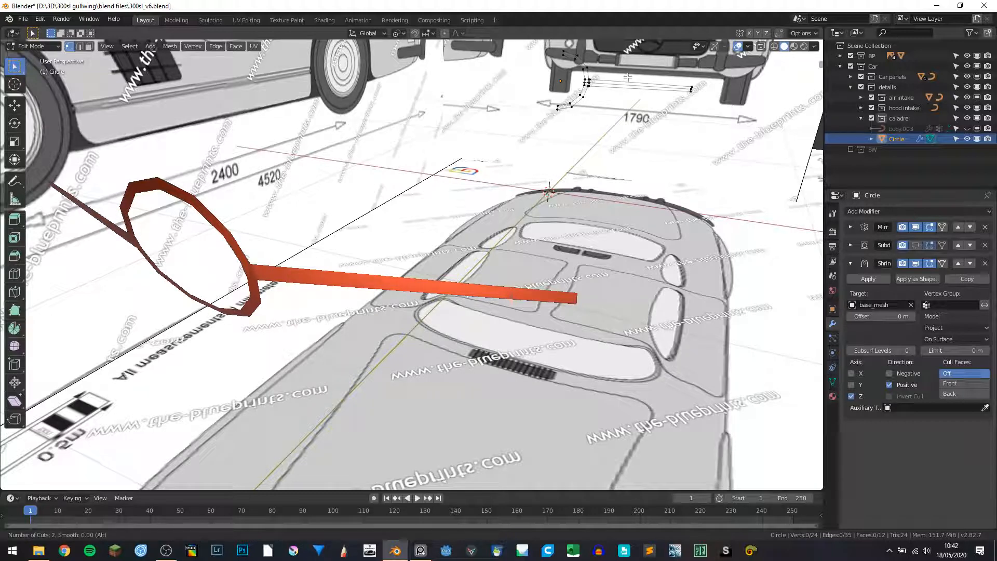
left_click(627, 77)
right_click(627, 77)
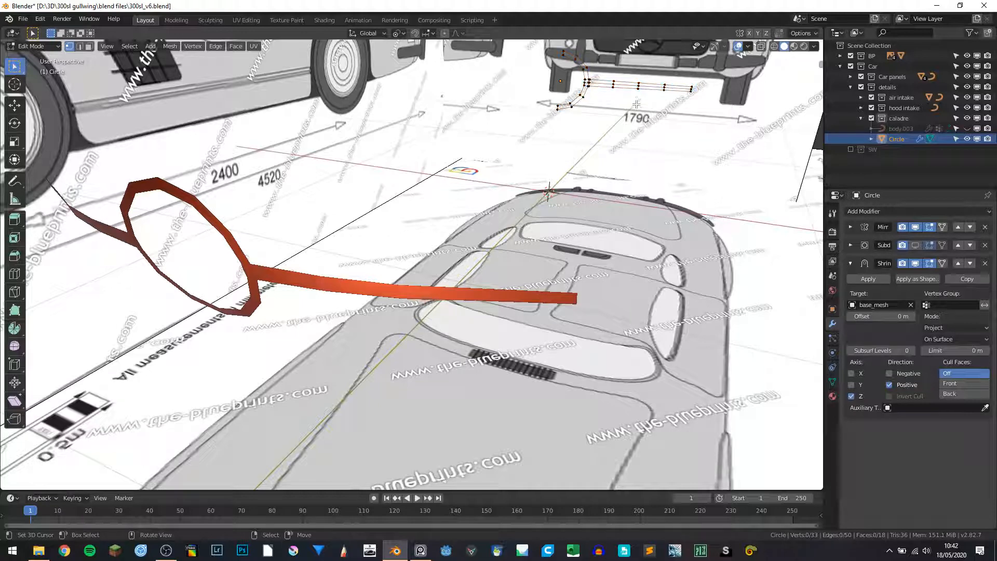
Apply the Shrinkwrap modifier in Object Mode and show the Subdivision result in the viewport again
key("Tab")
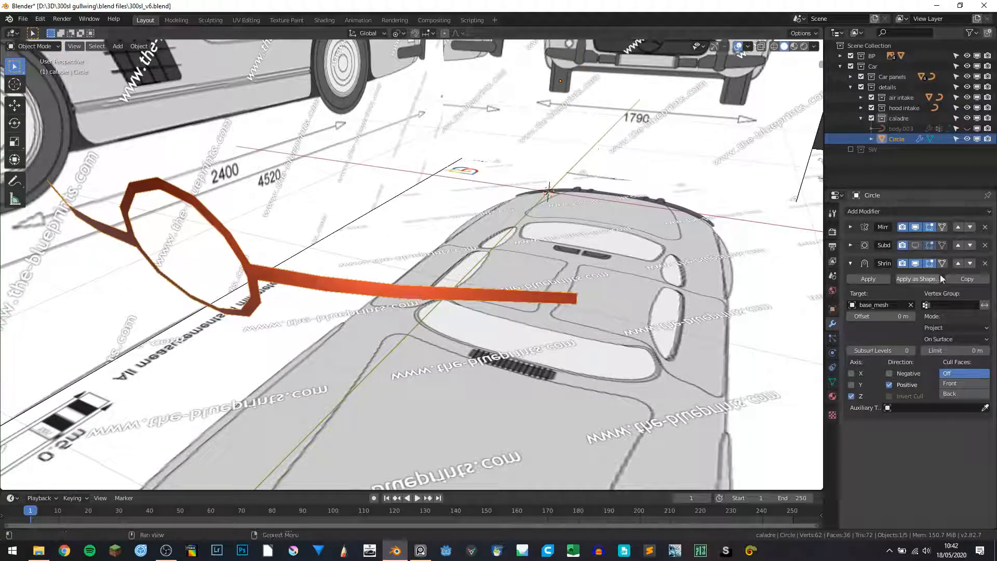
left_click(868, 279)
left_click(915, 245)
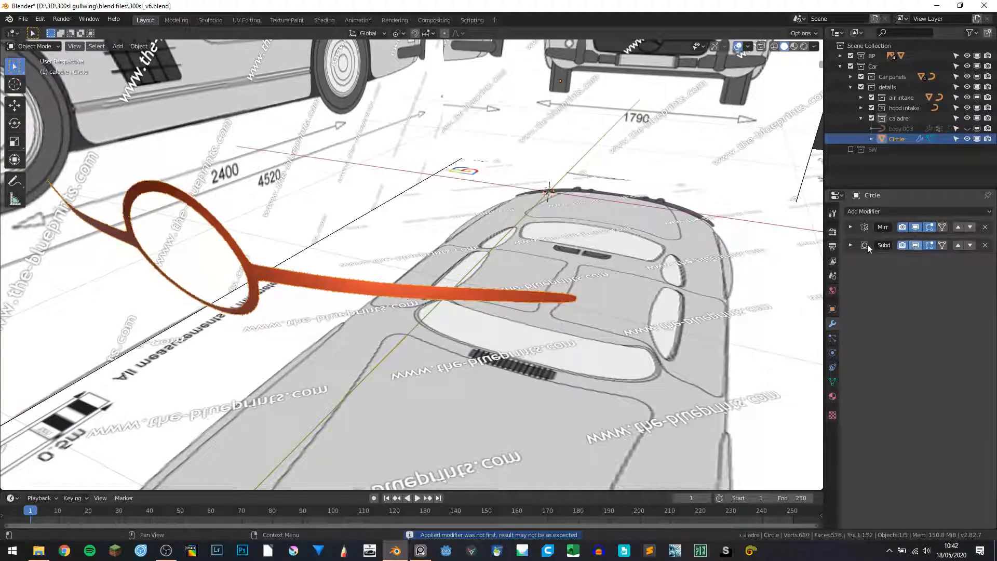
Extrude the whole emblem ring and bar mesh about -0.0206 m along the global Y axis to give it thickness
key("Tab")
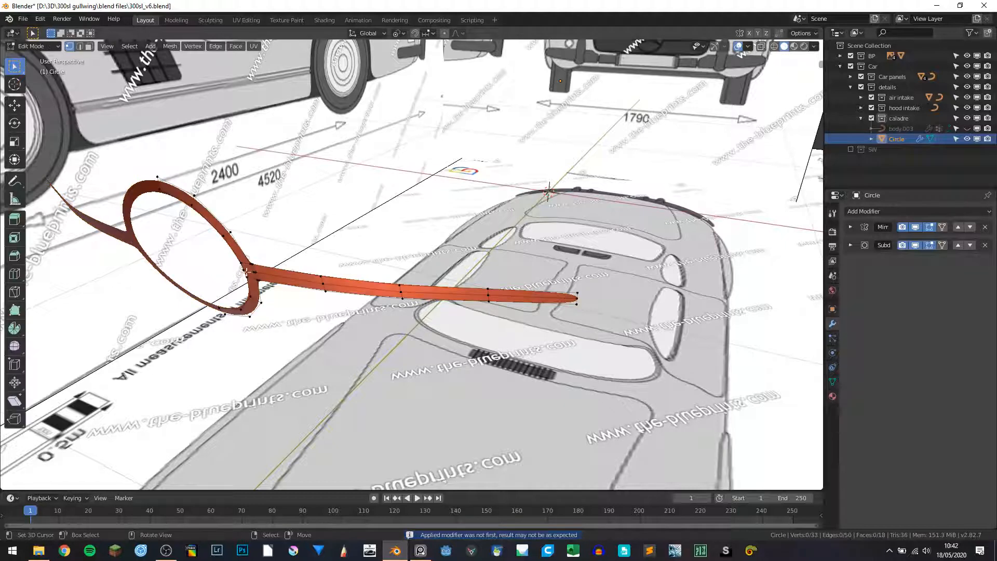
middle_click_drag(396, 272, 411, 287)
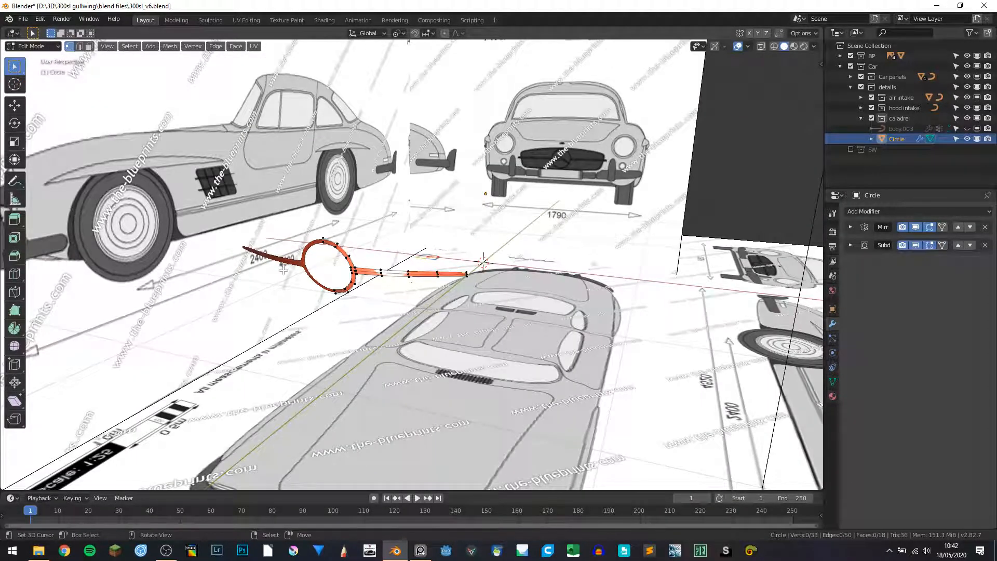
middle_click_drag(298, 280, 390, 285)
key("a")
key("e")
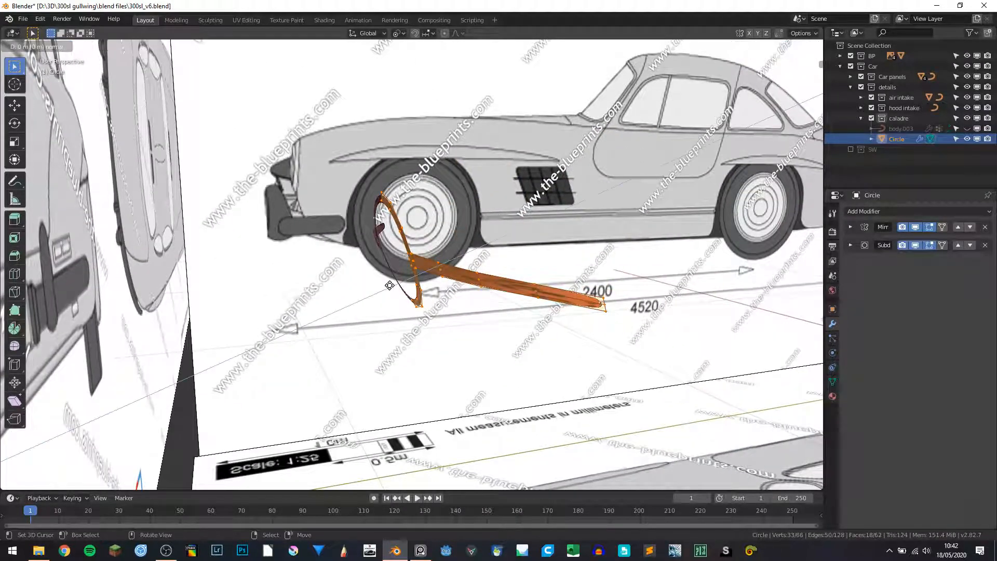
key("y")
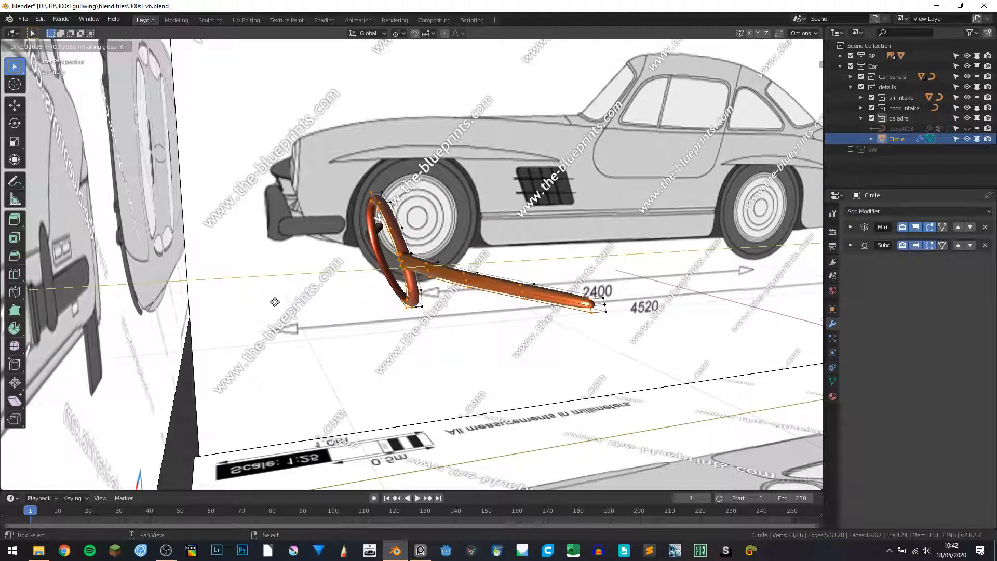
left_click(275, 302)
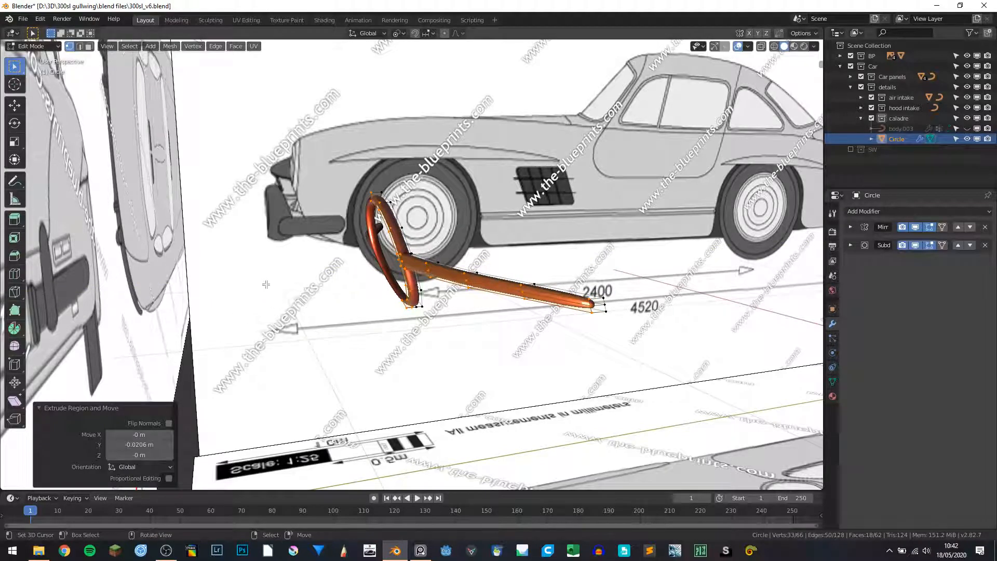
Clear the selection and add one centred loop cut running around the front face of the emblem ring
middle_click_drag(238, 291, 367, 252)
scroll(418, 275, "up", 4)
key("alt+a")
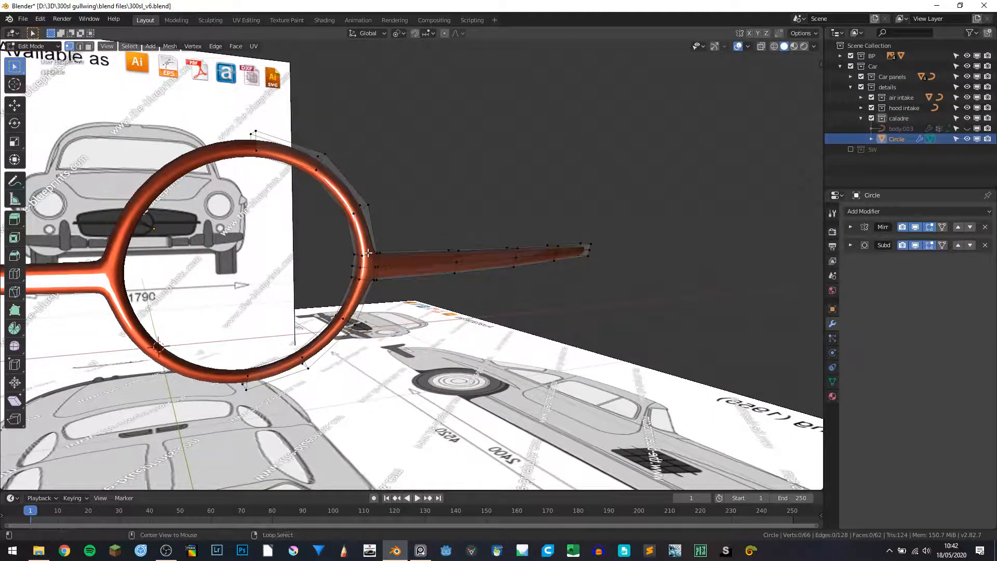
key("ctrl+r")
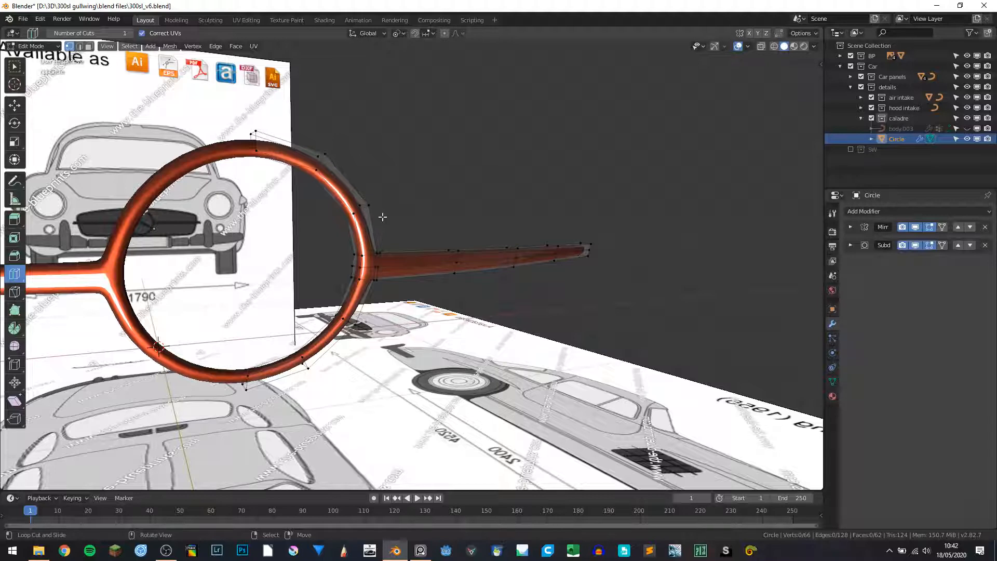
middle_click_drag(408, 217, 375, 239)
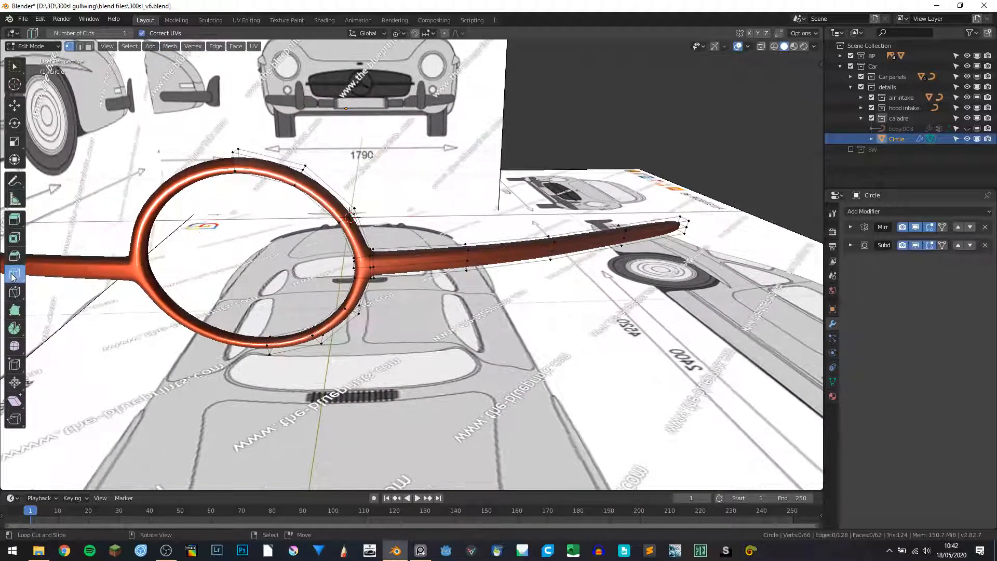
scroll(266, 155, "up", 5)
key("ctrl+r")
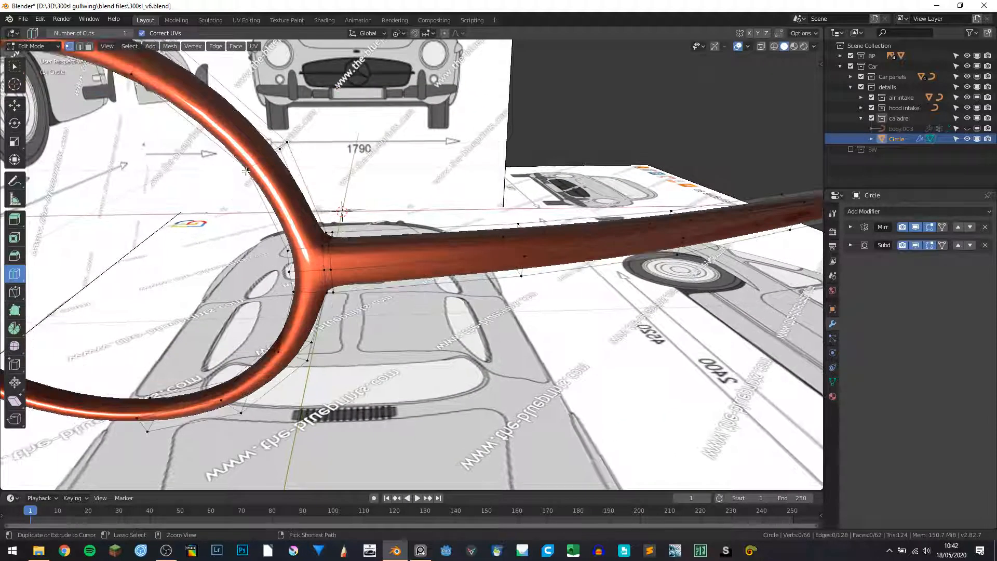
left_click(266, 156)
right_click(266, 156)
middle_click_drag(266, 155, 387, 263)
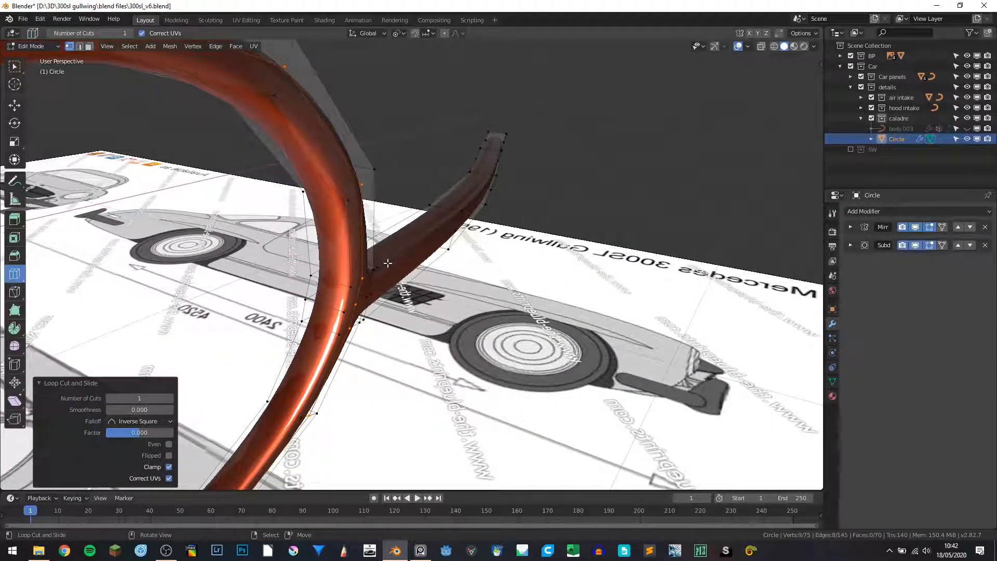
Move the ring's new centre loop slightly forward along the global Y axis to round its front face, and check it in Object Mode
key("g")
key("y")
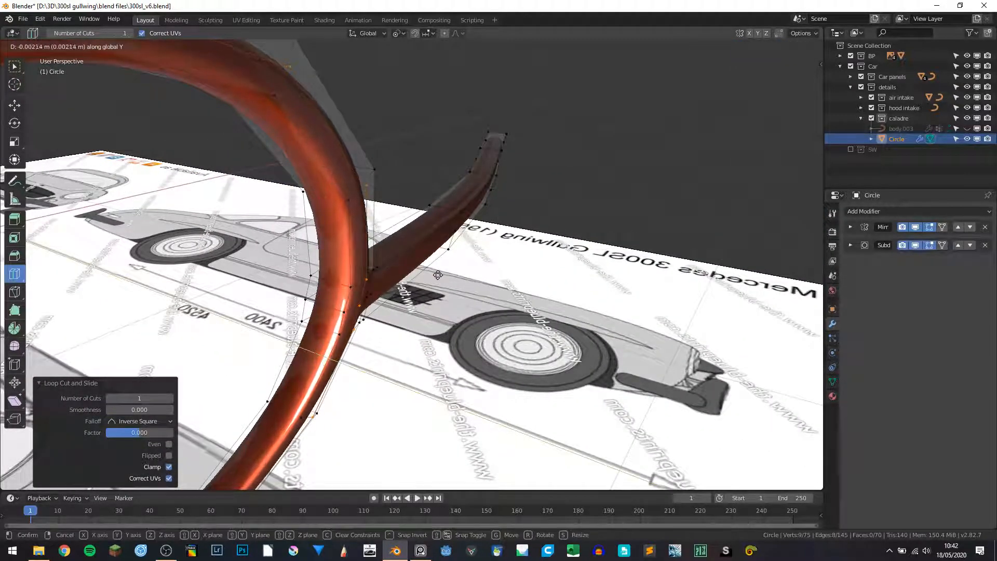
left_click(460, 260)
key("Tab")
middle_click_drag(460, 261, 345, 260)
key("Tab")
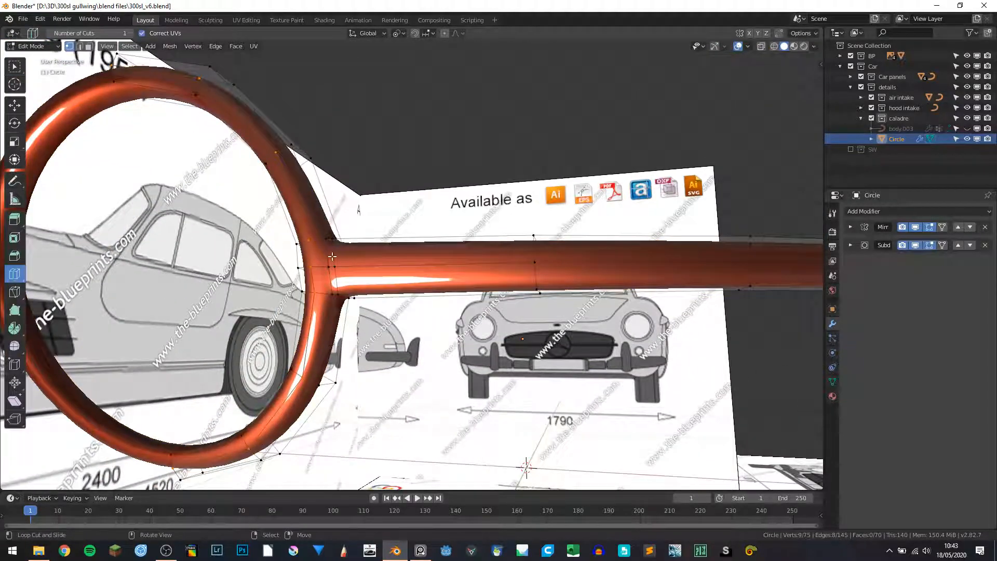
Edge-slide the loop where the side bar meets the emblem ring, and check the smoothed shape in Object Mode without overlays
left_click(331, 256, "alt")
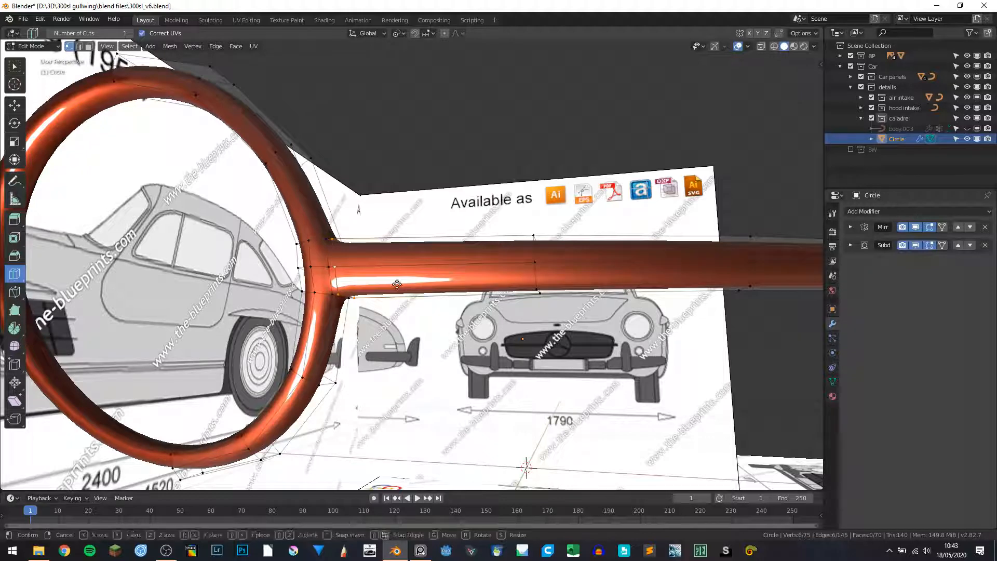
key("g")
key("g")
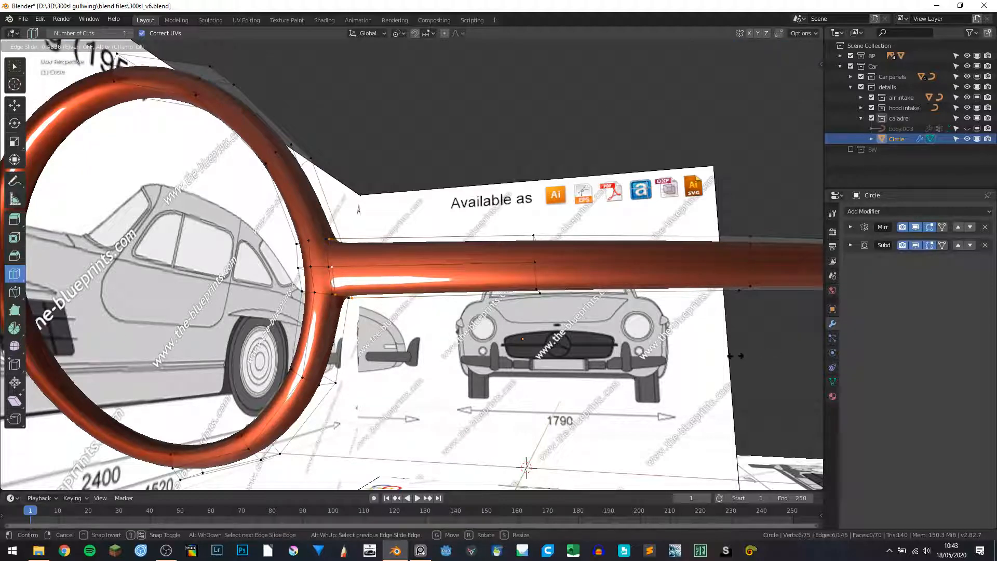
left_click(605, 338)
key("Tab")
key("shift+alt+z")
scroll(576, 326, "down", 5)
middle_click_drag(546, 317, 394, 342)
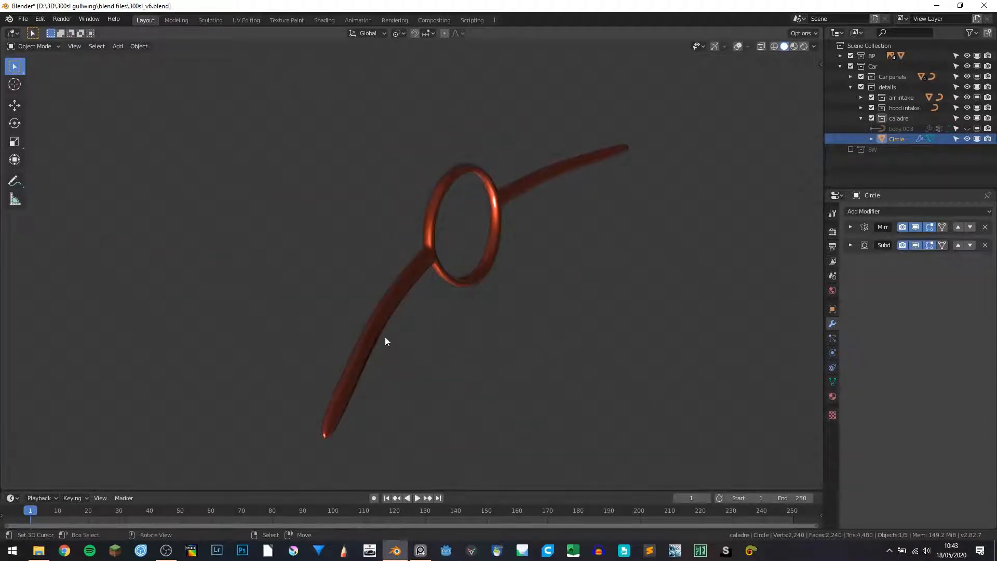
key("Tab")
key("shift+alt+z")
Add a loop cut around the outer side walls of the bar and ring, slid close to one edge at factor 0.899
middle_click_drag(383, 325, 354, 362)
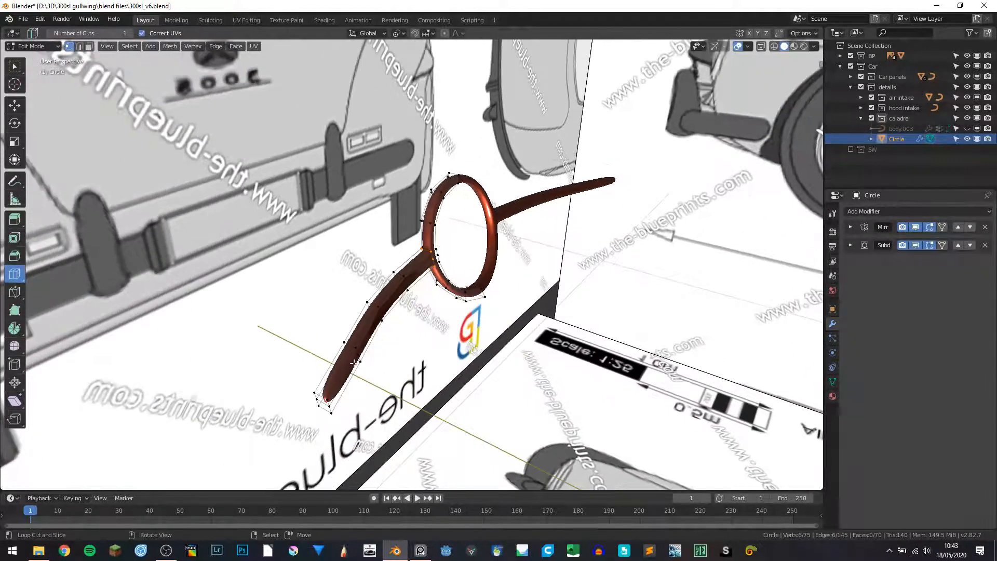
middle_click_drag(388, 308, 416, 296)
middle_click_drag(400, 382, 396, 324, "shift")
scroll(396, 324, "up", 3)
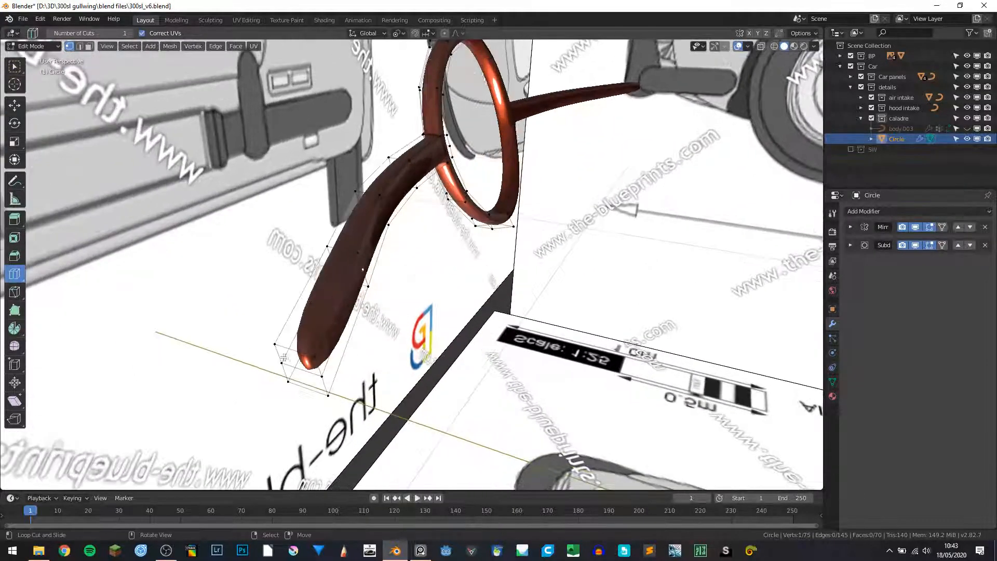
left_click_drag(307, 358, 324, 371)
middle_click_drag(324, 370, 477, 196)
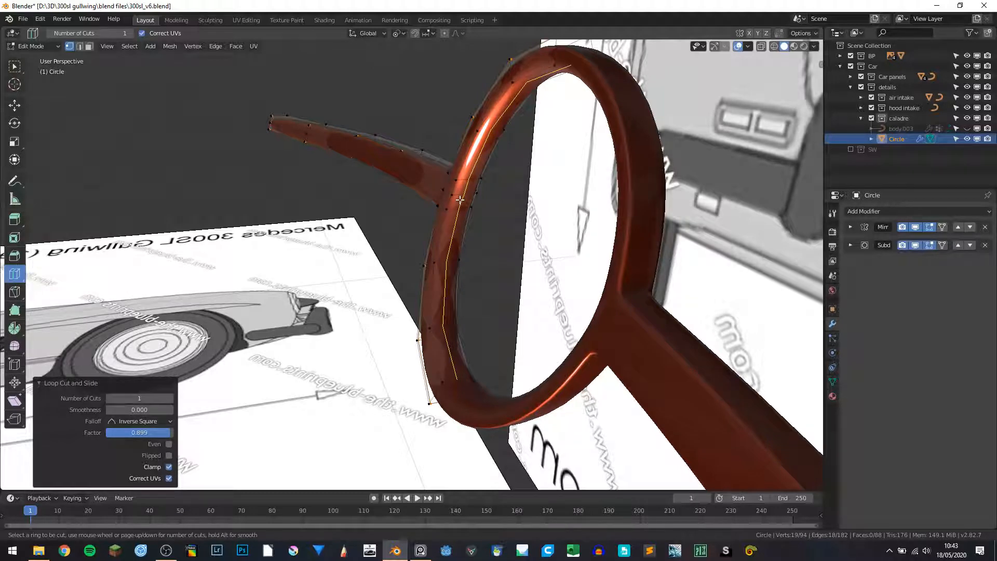
Switch to face selection and add another loop cut around the inner wall of the emblem ring
middle_click_drag(439, 211, 281, 57)
left_click(89, 47)
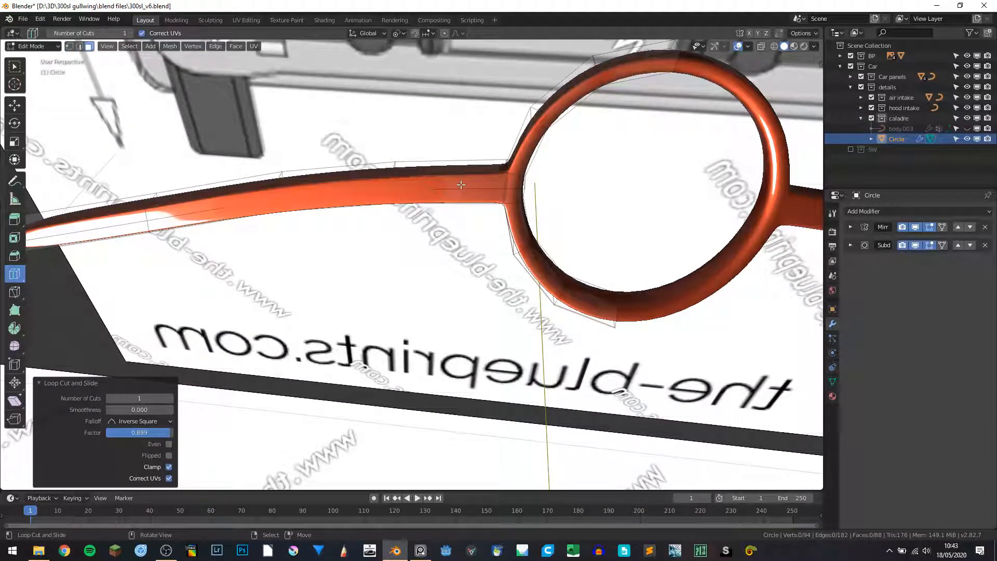
middle_click_drag(481, 198, 406, 249)
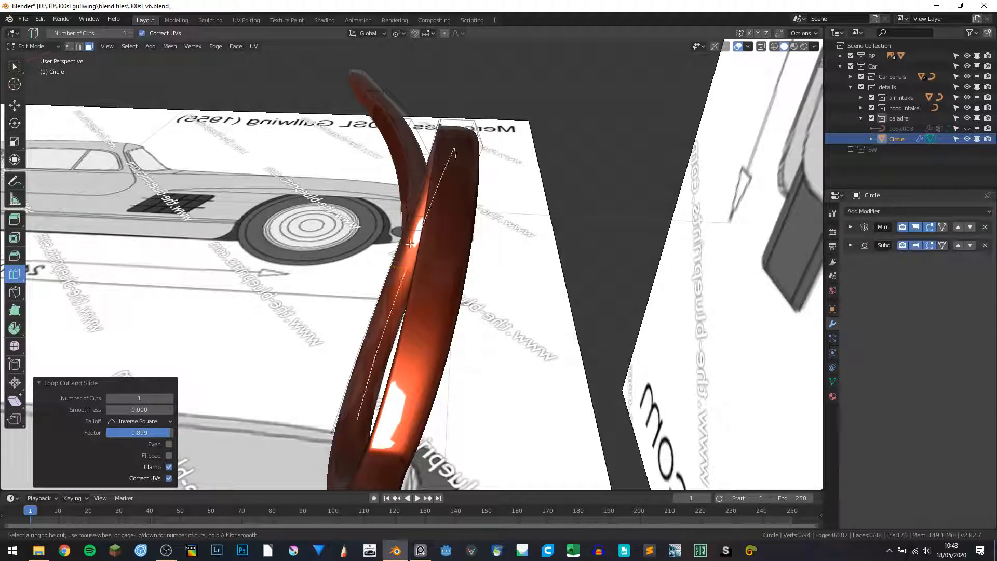
left_click(409, 253)
Return to Object Mode and reveal the hidden car body around the emblem ring and side bars
key("KP_1")
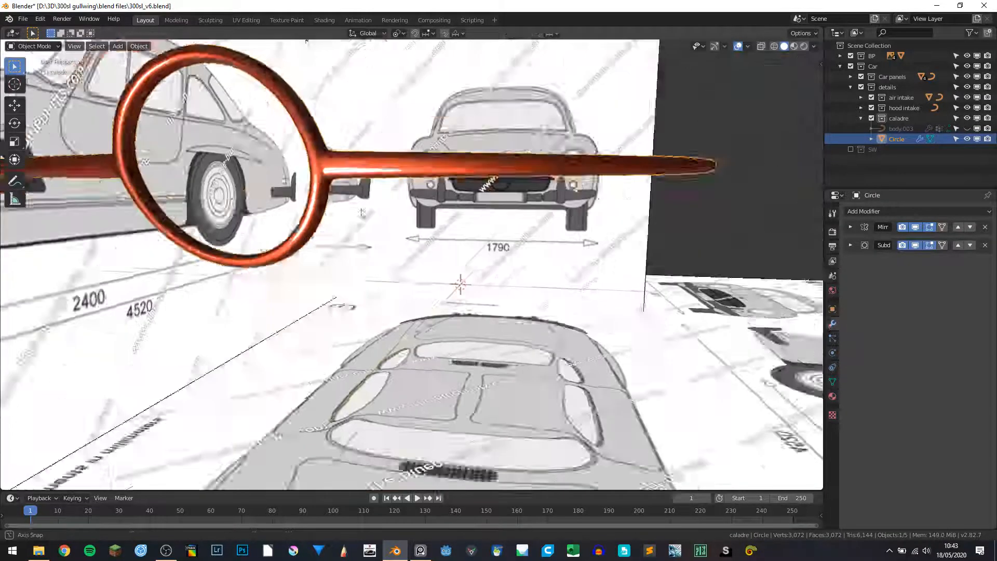
key("Tab")
key("KP_Divide")
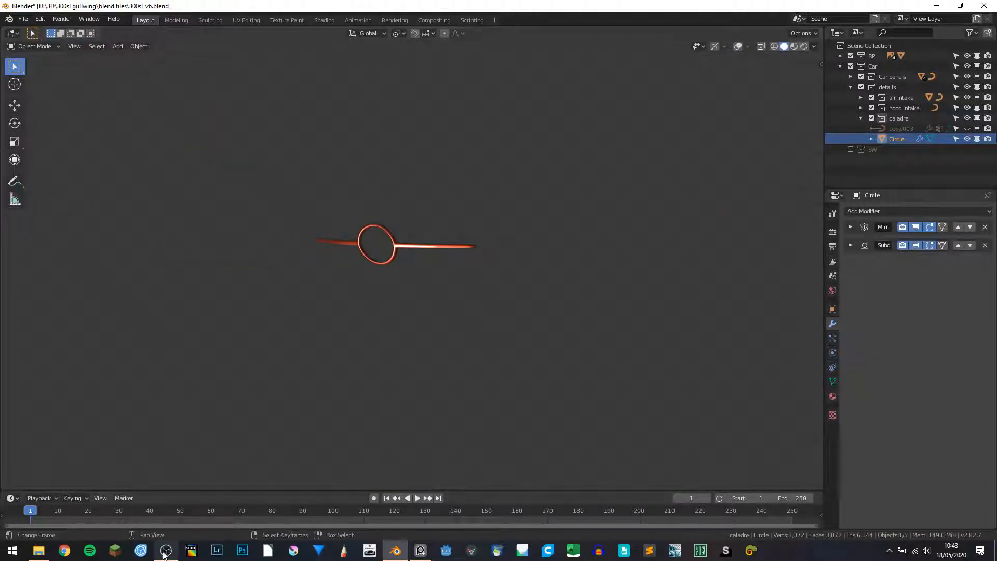
left_click(166, 550)
middle_click_drag(377, 273, 452, 208)
key("KP_Divide")
key("alt+h")
key("KP_Divide")
scroll(388, 239, "up", 6)
left_click(420, 550)
middle_click_drag(318, 176, 195, 176)
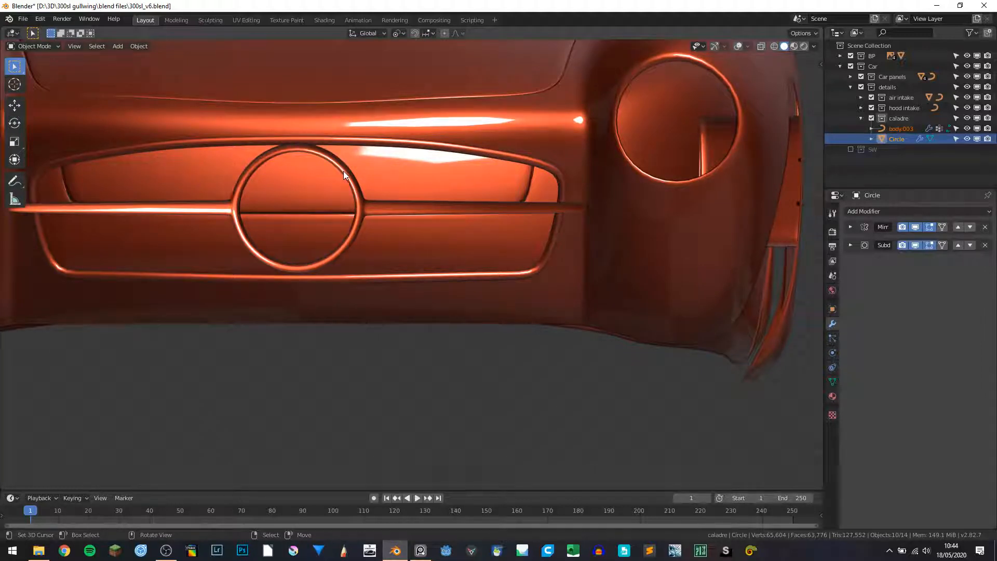
Move the emblem ring and side bars -0.0029 m along the global Z axis and save the file
key("g")
key("z")
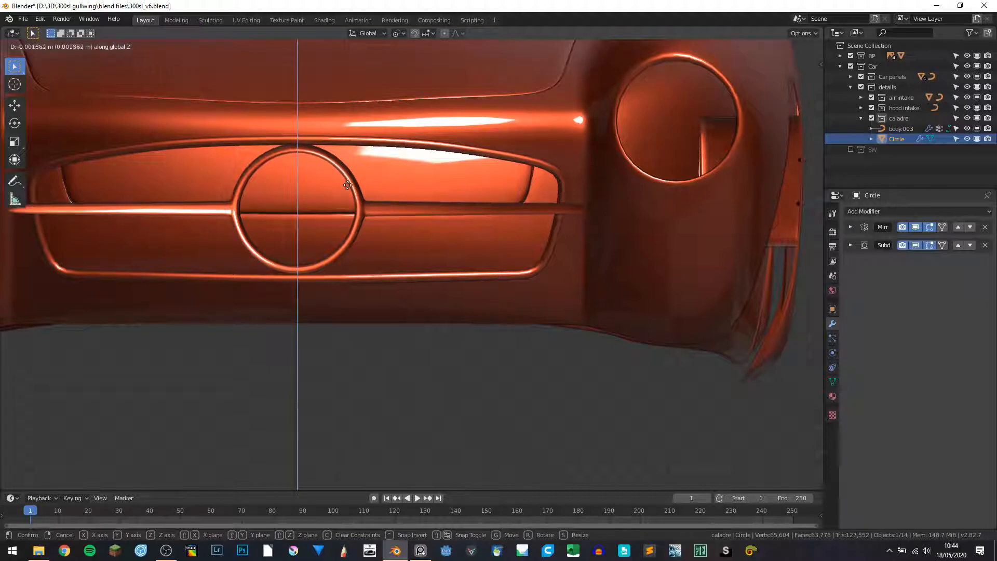
left_click(349, 196)
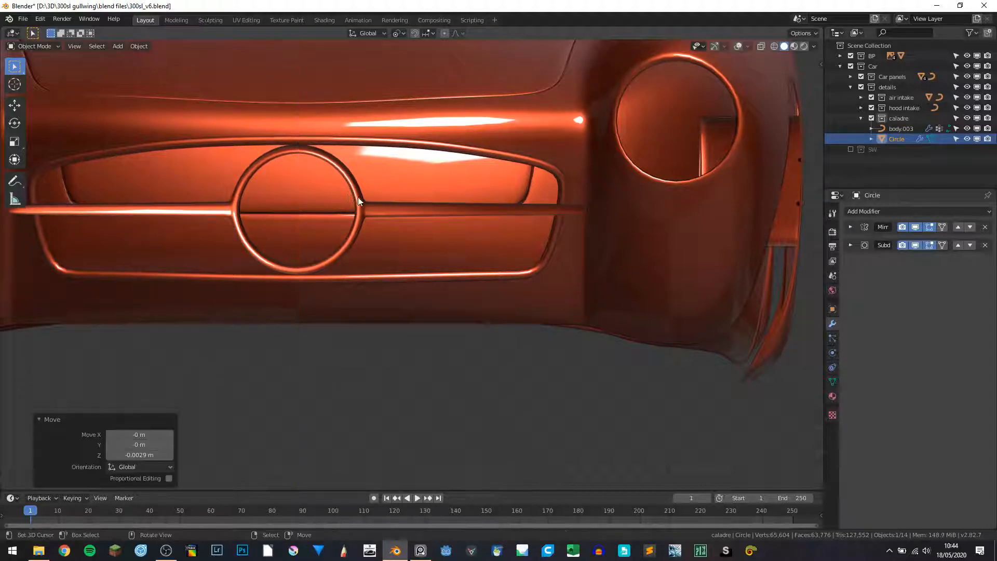
scroll(415, 218, "down", 4)
middle_click_drag(416, 231, 351, 242)
key("ctrl+s")
scroll(280, 234, "down", 5)
scroll(447, 239, "up", 5)
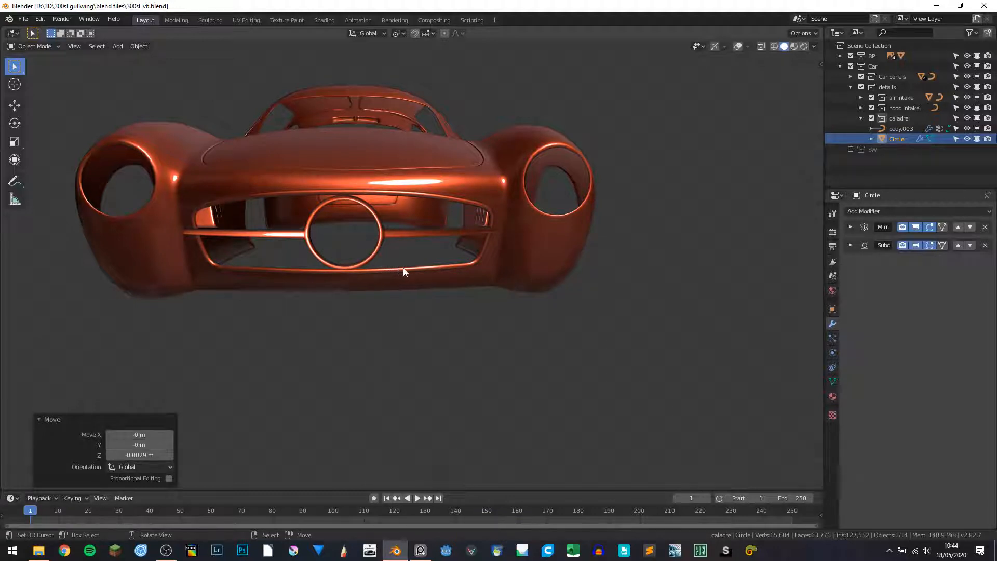
middle_click_drag(426, 251, 385, 263)
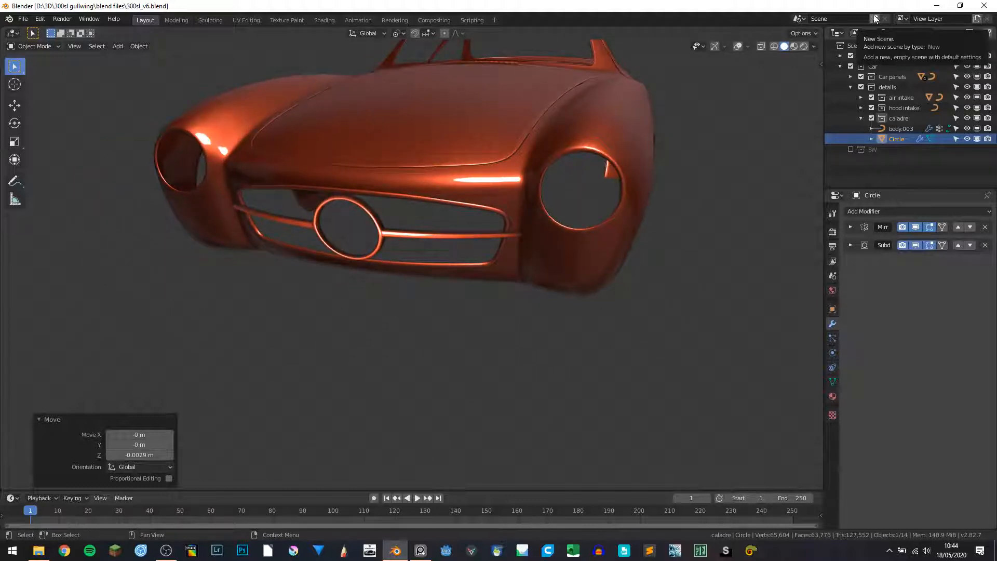
Create a new empty scene named "logo" and show the viewport overlays
left_click(875, 19)
left_click(826, 39)
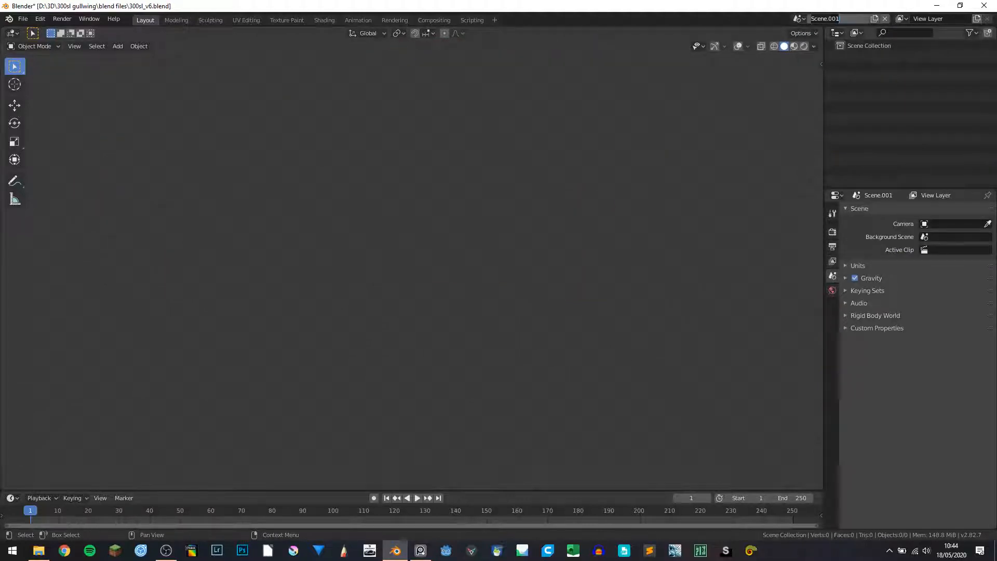
double_click(832, 18)
type("lo")
key("Return")
key("alt+shift+z")
middle_click_drag(488, 262, 468, 266)
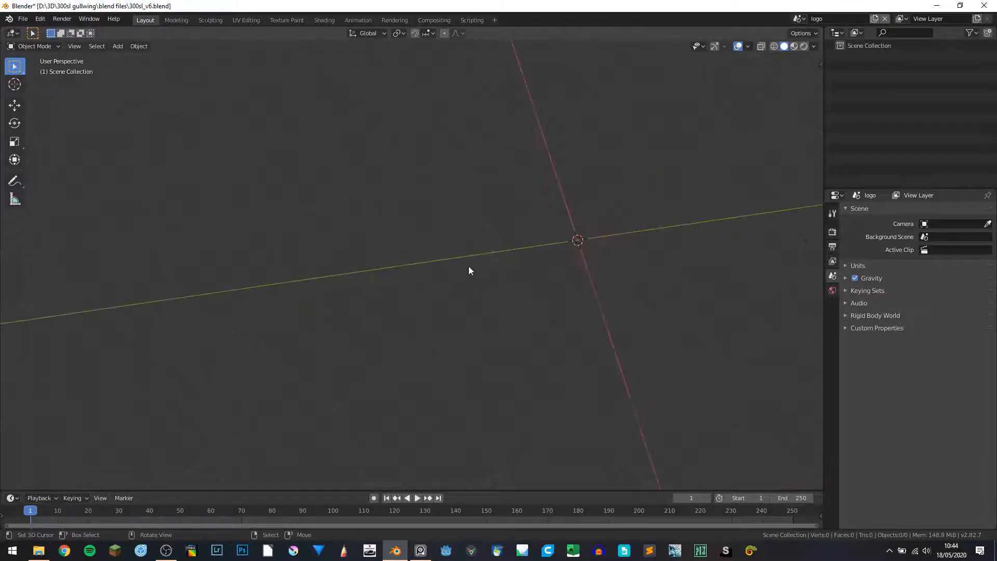
Add a plane mesh and merge all its vertices at the center into a single point in top view
key("shift+a")
mouse_move(468, 266)
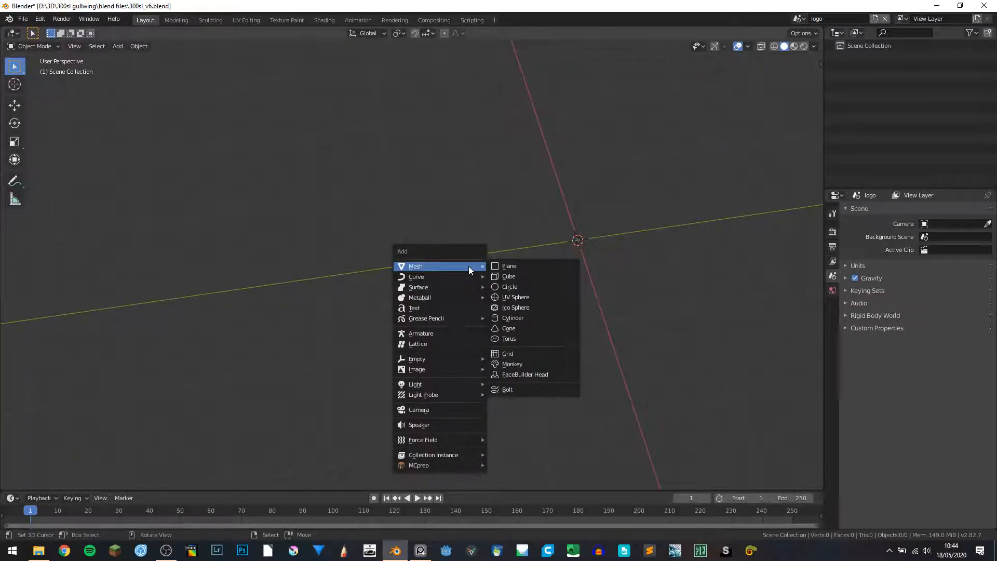
left_click(518, 265)
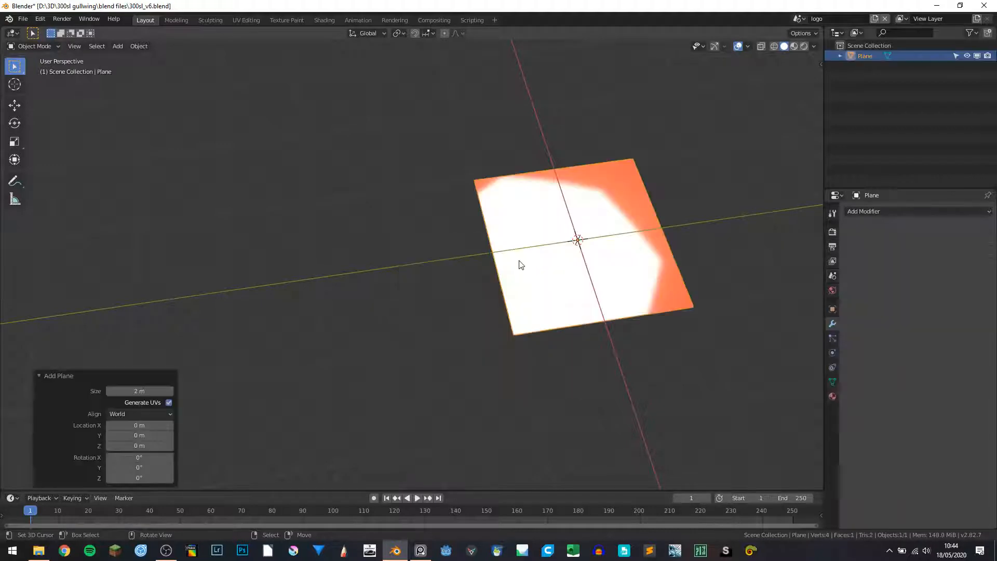
key("KP_7")
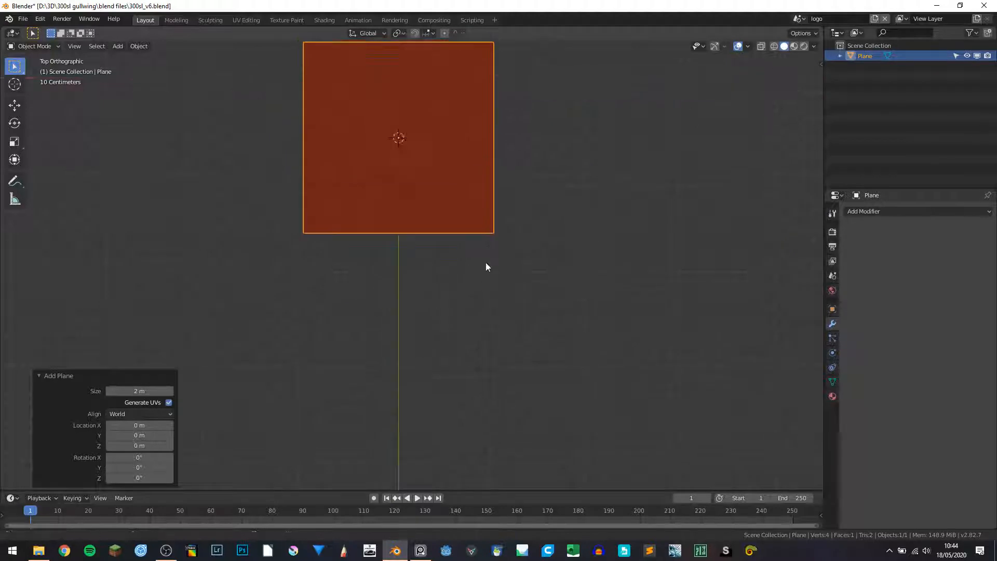
key("Tab")
key("KP_Decimal")
key("m")
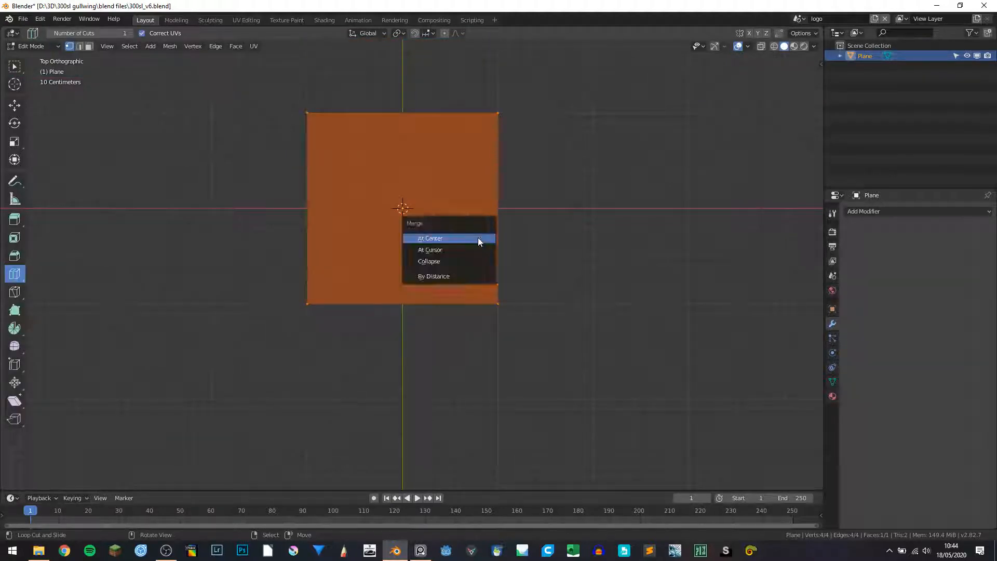
left_click(444, 238)
middle_click_drag(418, 216, 390, 351, "shift")
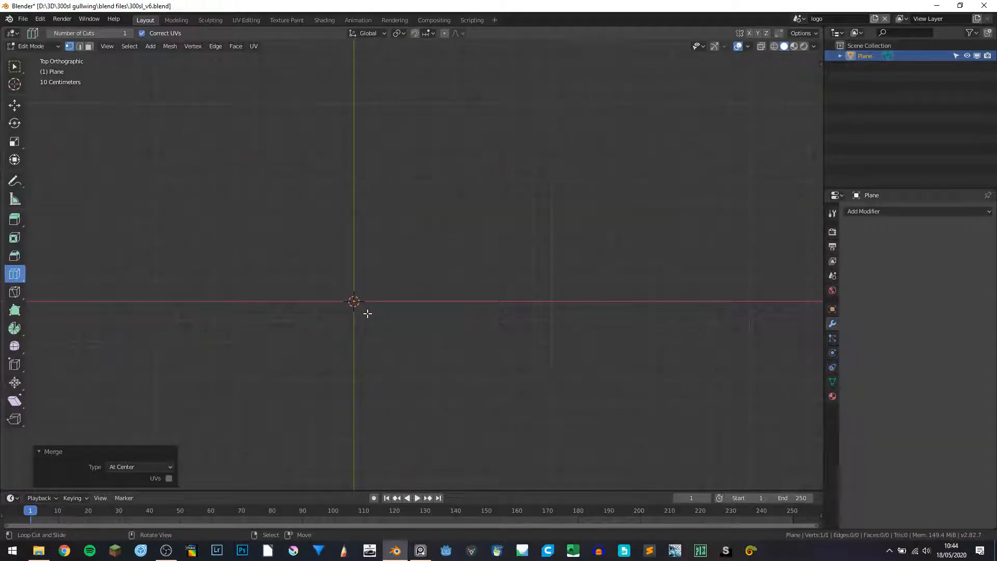
Extrude the single vertex about 0.52 m along the global Y axis to form the first edge of the star
key("e")
key("y")
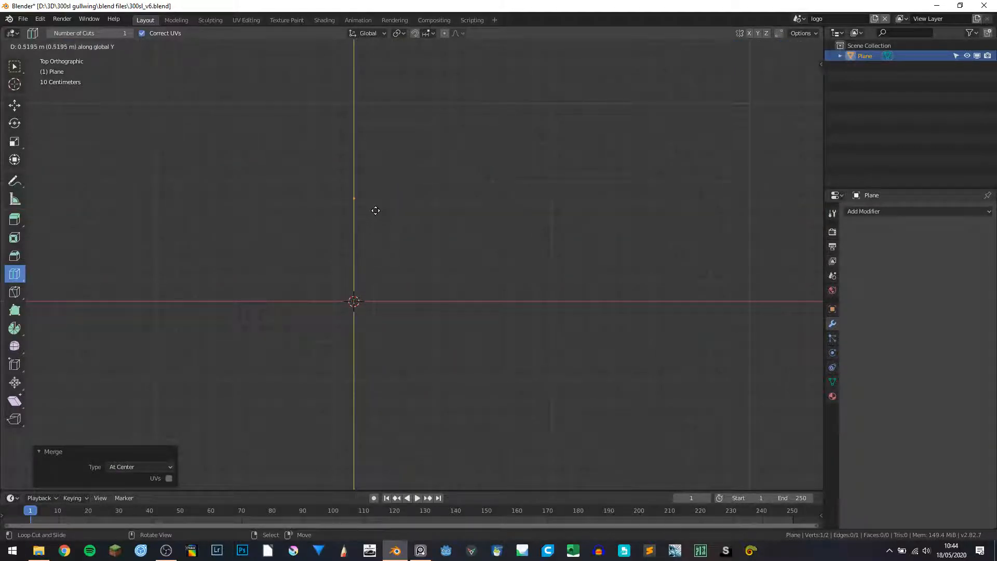
left_click(376, 211)
scroll(379, 253, "up", 5)
Add a Mirror modifier on the X axis and move the edge's origin vertex about 0.0527 m along global X
left_click(268, 356)
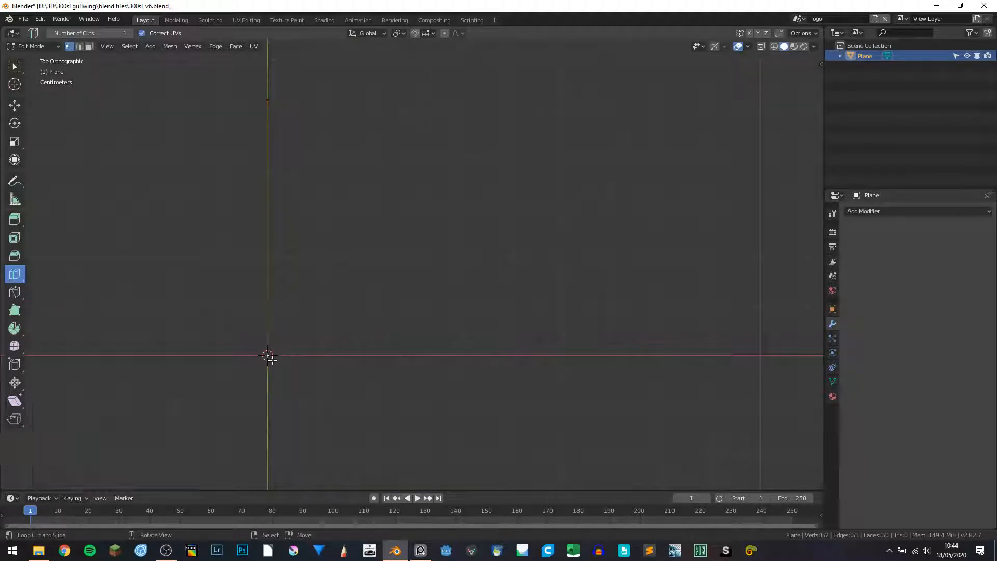
left_click(885, 211)
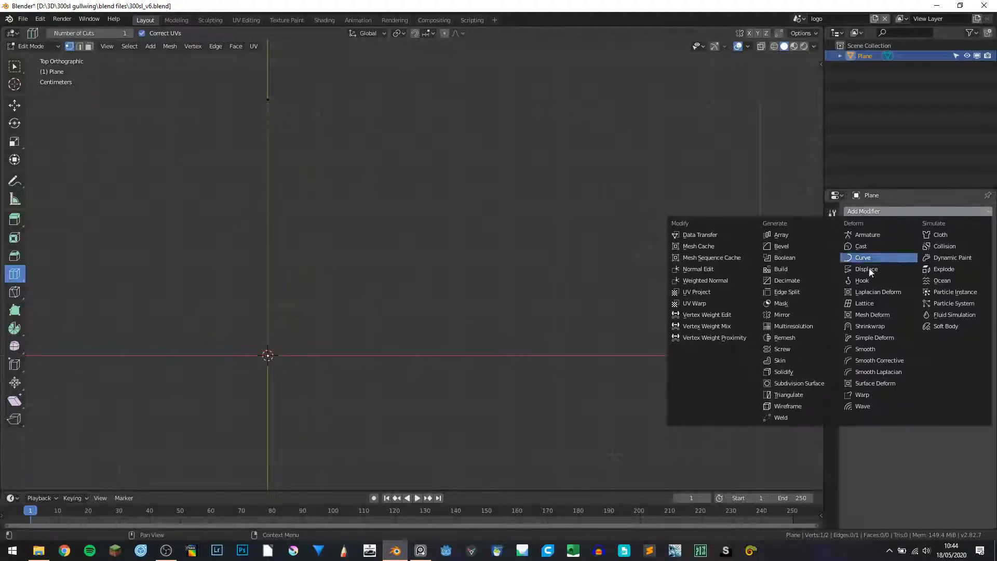
left_click(780, 315)
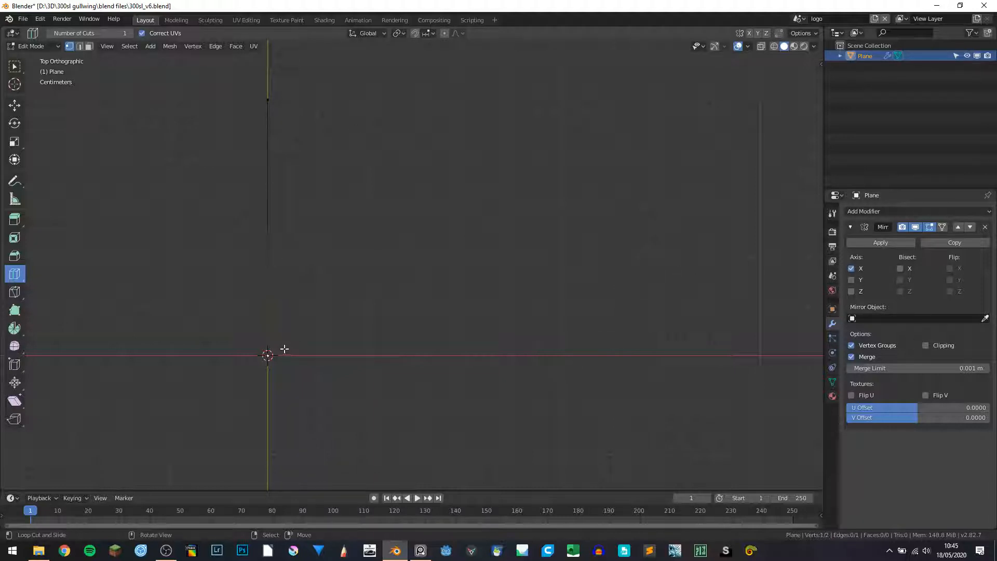
key("g")
key("x")
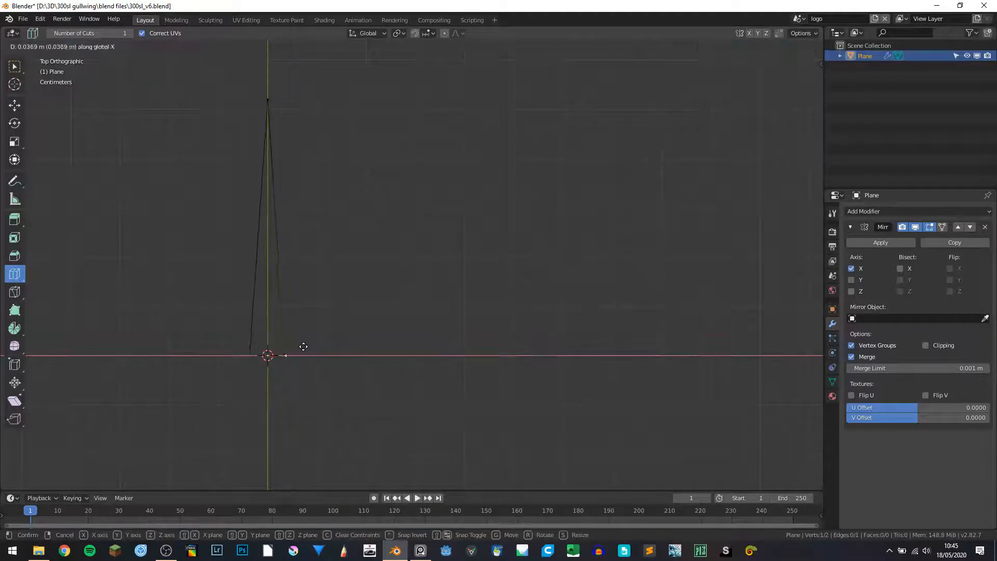
left_click(310, 339)
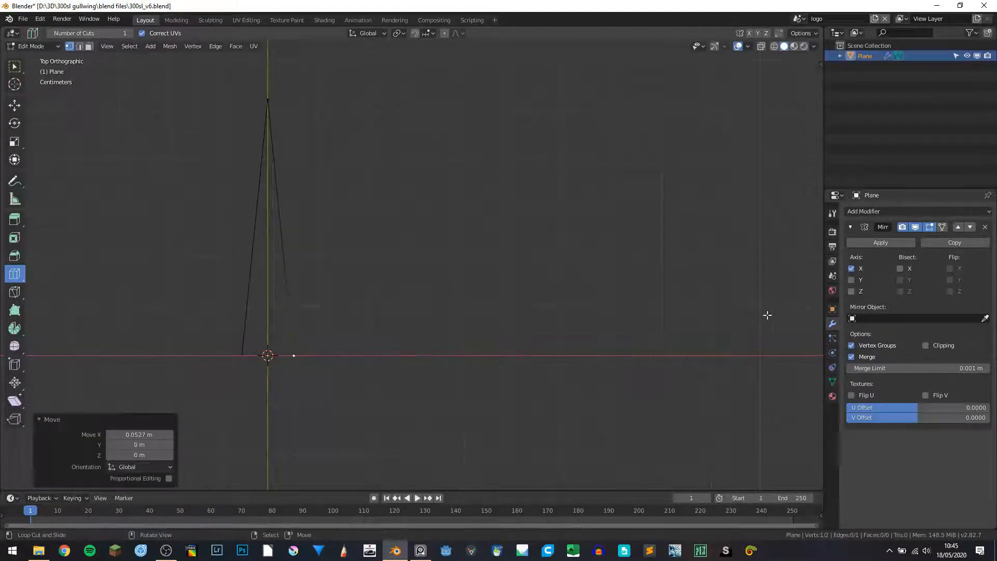
Move the edge's tip vertex about 0.0074 m along global X and enable Clipping on the Mirror modifier
left_click(925, 346)
left_click(285, 93)
key("g")
key("x")
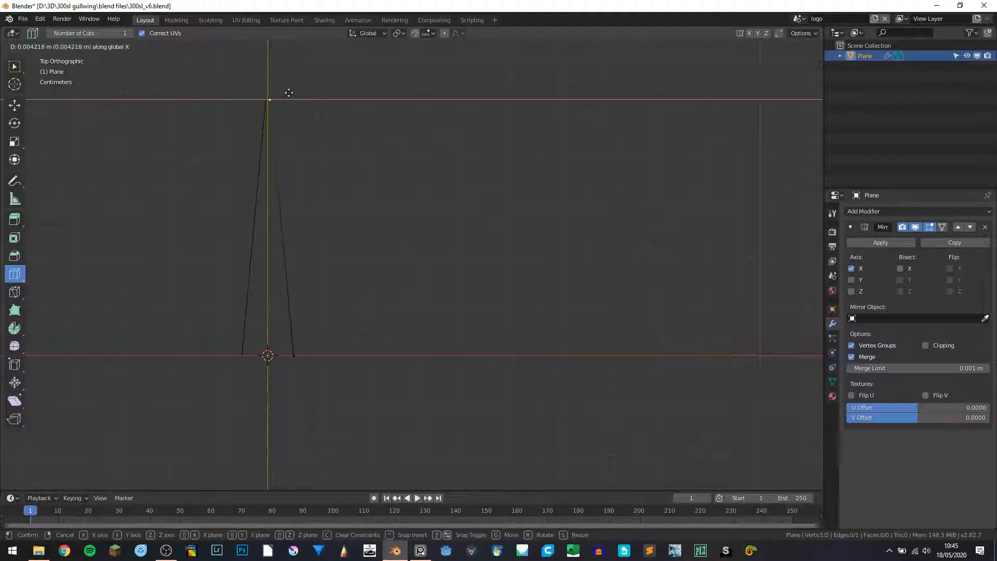
left_click(289, 94)
left_click(926, 346)
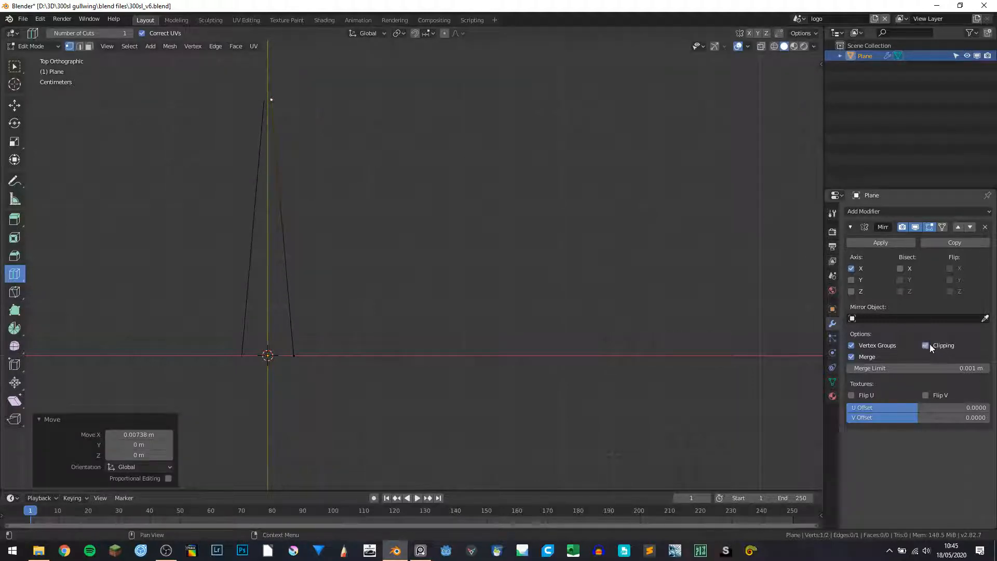
Extrude the whole edge about -0.28 m along global X, clipped at the mirror centre line, to fill the tapered arm
left_click(292, 354)
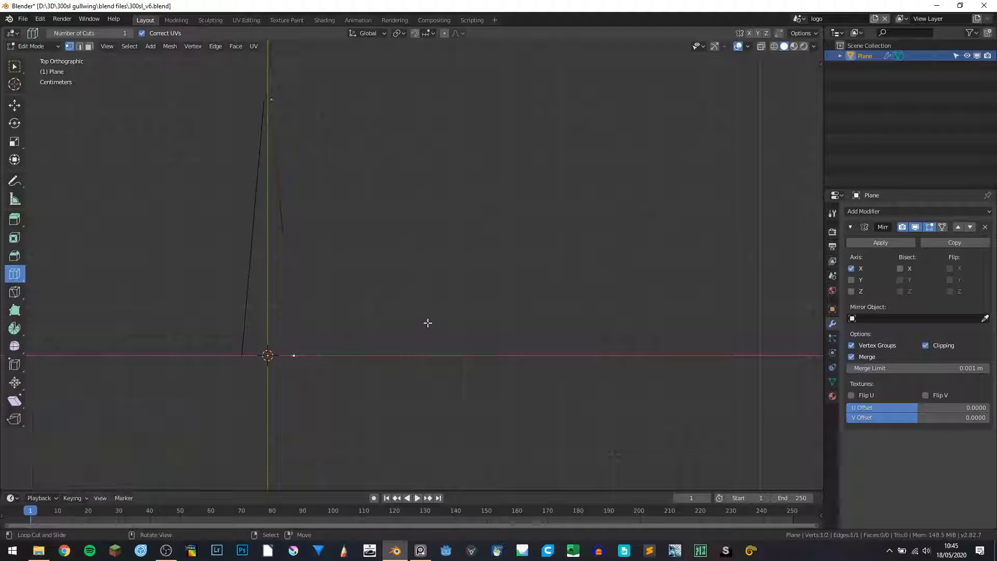
key("a")
key("e")
key("x")
left_click(293, 310)
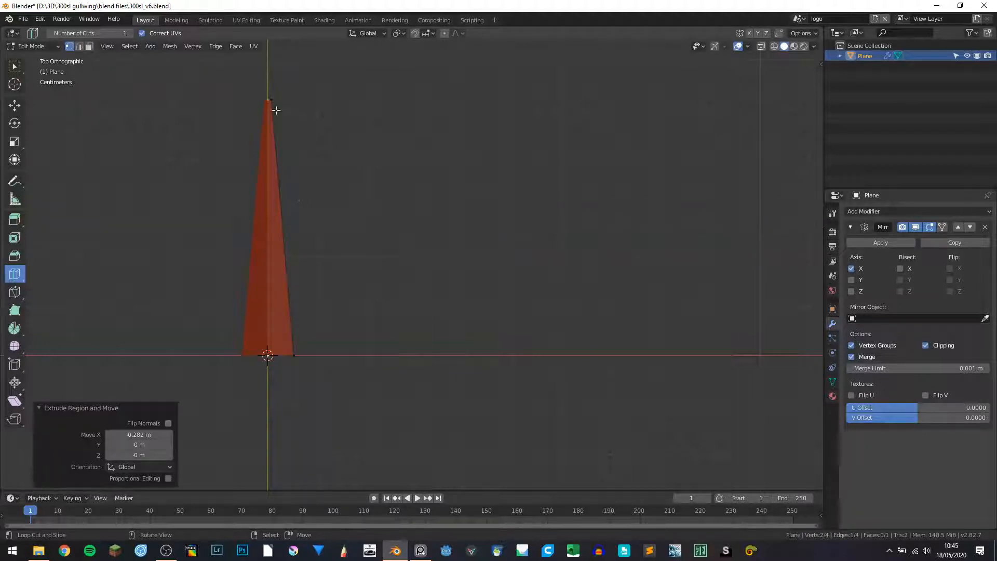
Raise the vertex at the centre of the arm's base about 0.05 m along global Z to form a ridge
scroll(279, 211, "down", 6)
middle_click_drag(344, 245, 373, 224, "shift")
left_click(369, 387)
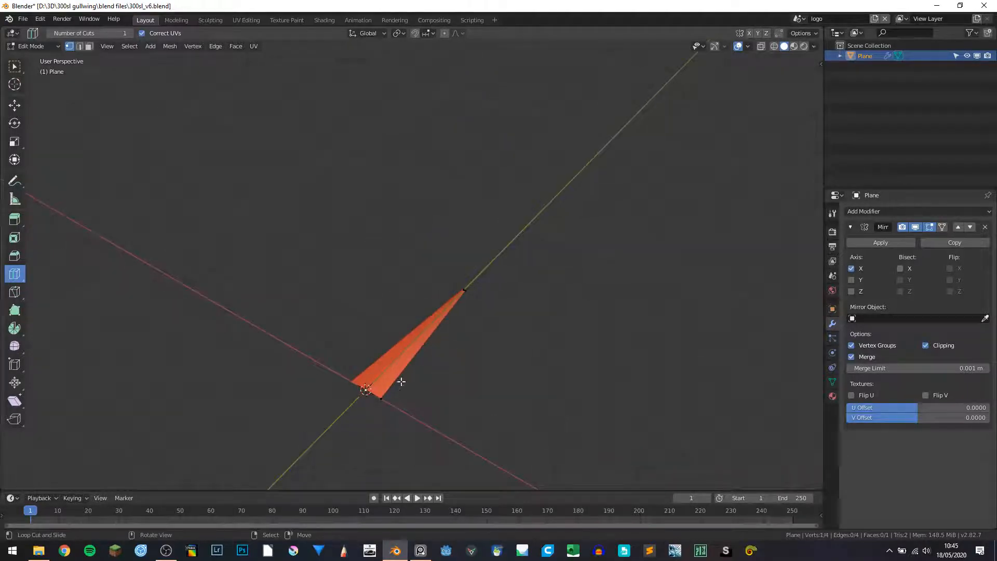
key("g")
key("z")
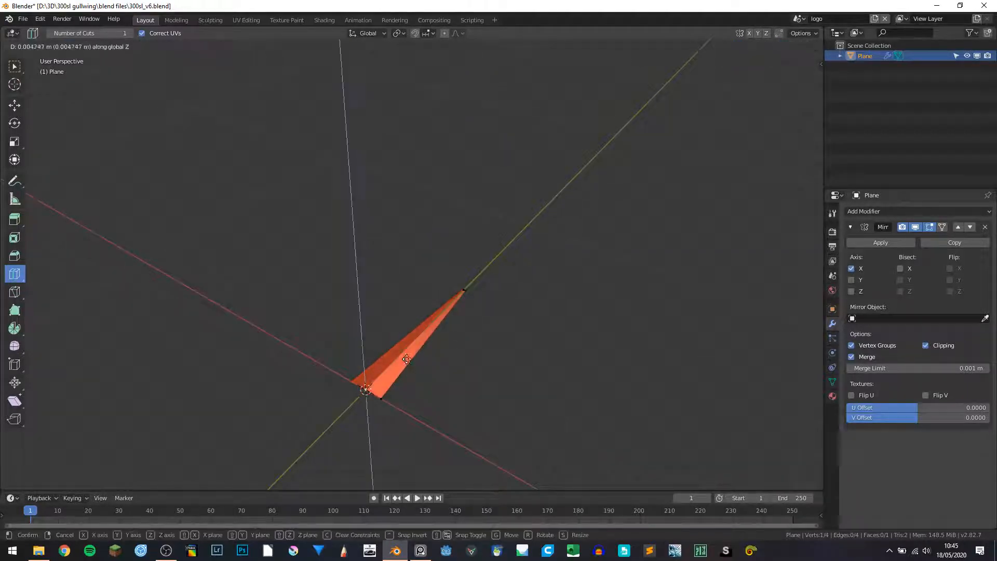
left_click(402, 255)
Add an Array modifier to the arm in object mode, using Object Offset instead of Relative Offset
middle_click_drag(402, 254, 344, 245)
key("KP_7")
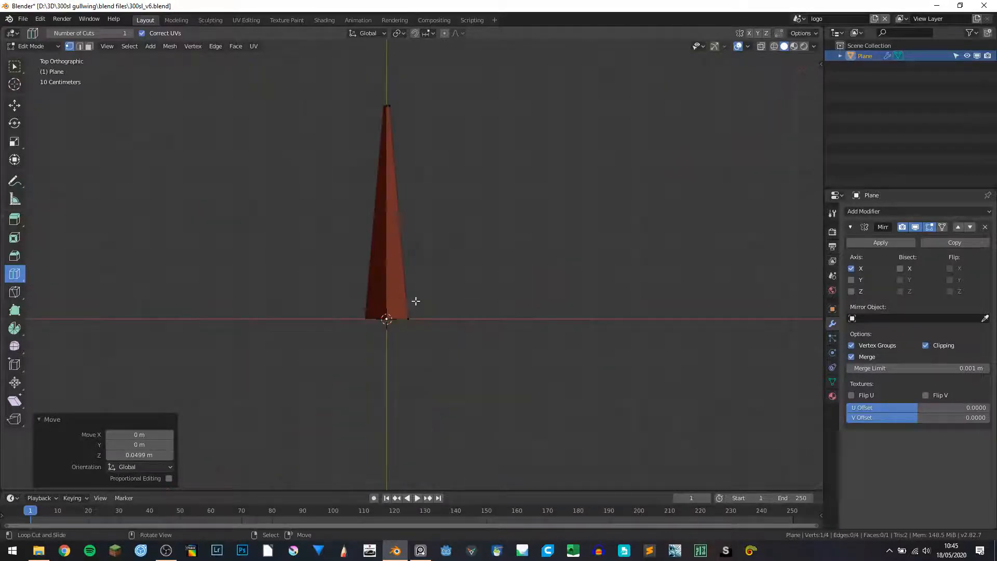
scroll(412, 301, "up", 6)
middle_click_drag(379, 351, 460, 287, "shift")
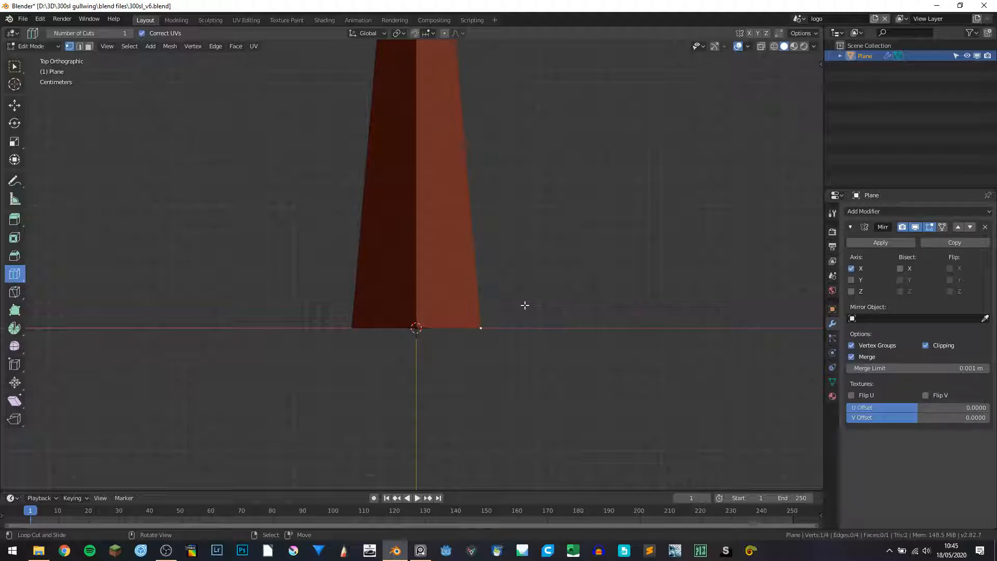
key("Tab")
left_click(850, 227)
left_click(865, 212)
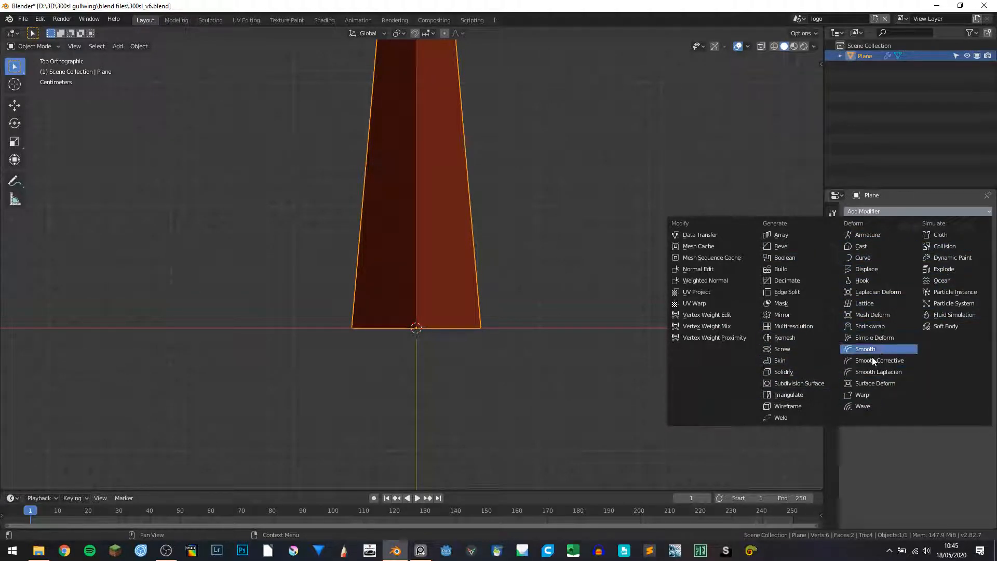
left_click(781, 235)
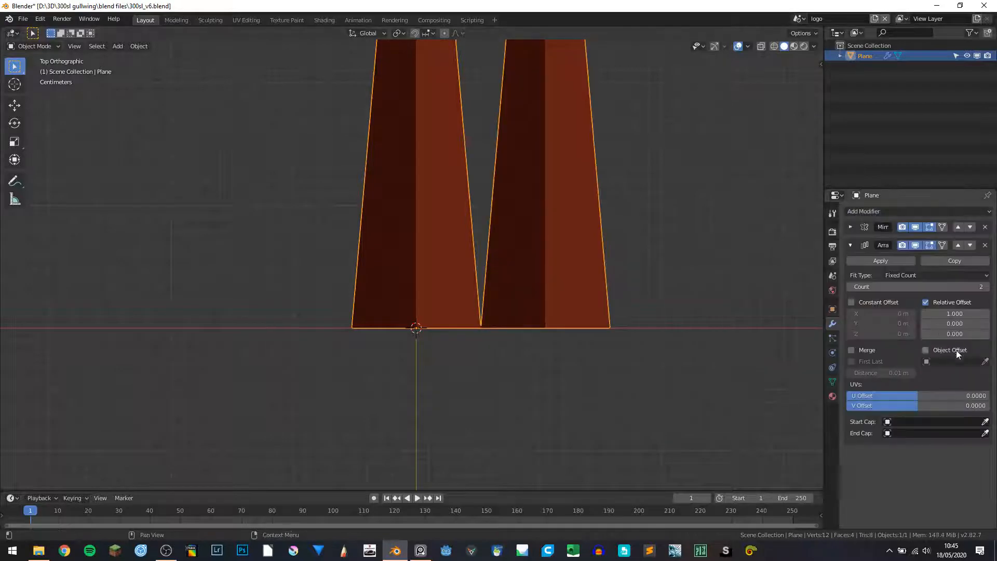
left_click(926, 350)
left_click(926, 303)
Add a Plain Axes empty at the origin, assign it as the Array modifier's offset object, and select the empty
key("shift+a")
mouse_move(444, 307)
mouse_move(423, 399)
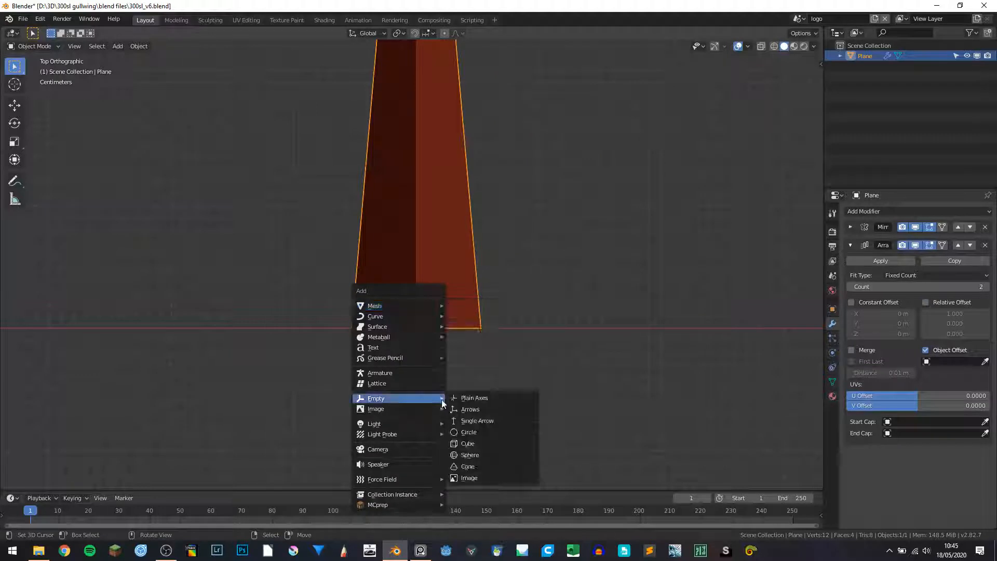
left_click(495, 398)
middle_click_drag(494, 378, 507, 280)
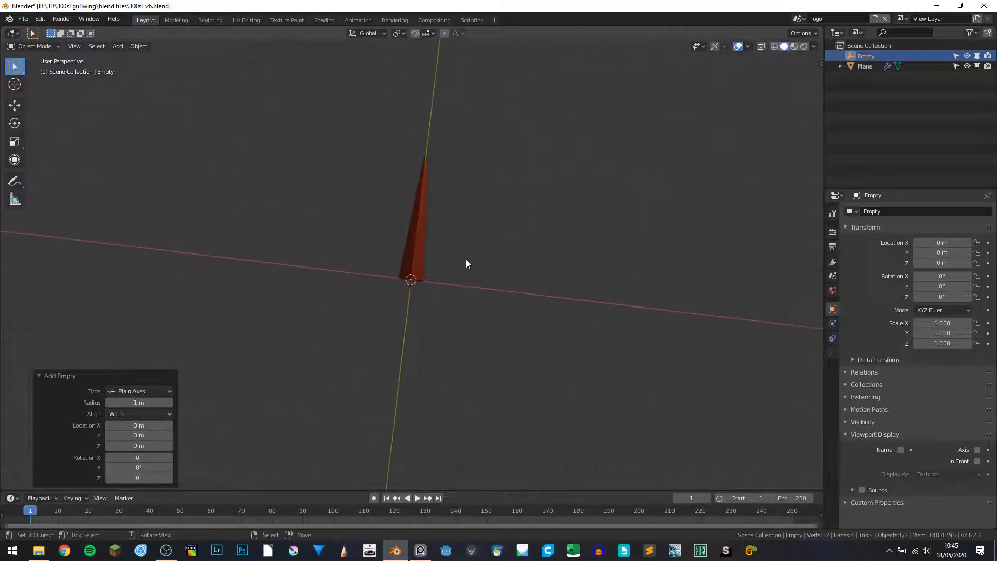
left_click(424, 247)
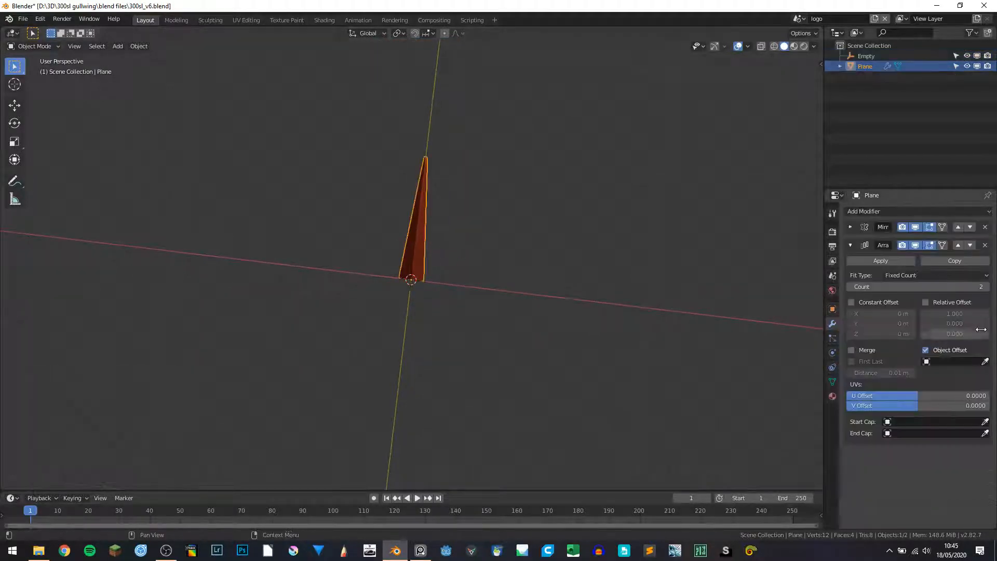
left_click(982, 362)
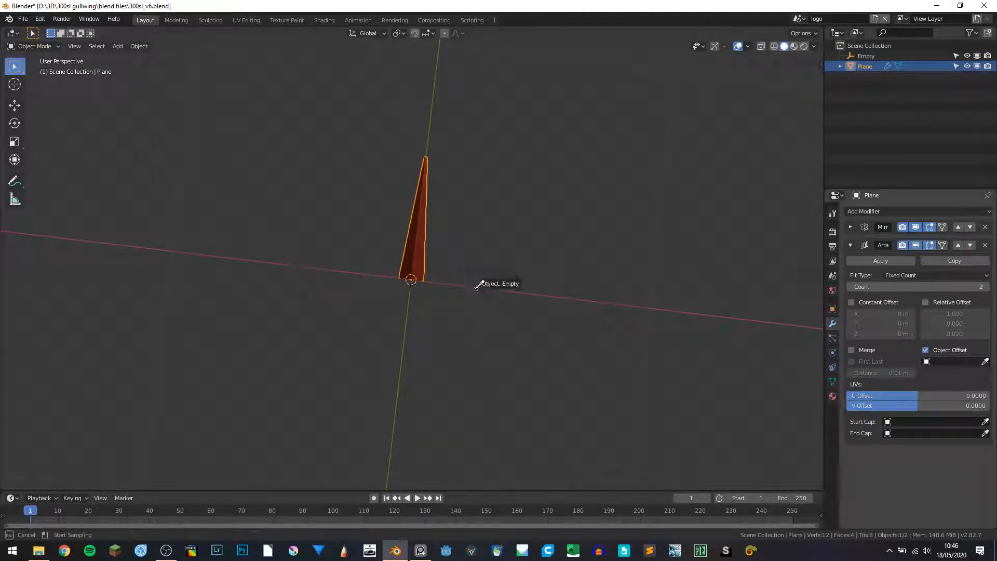
left_click(468, 284)
left_click(468, 283)
middle_click_drag(468, 284, 525, 286)
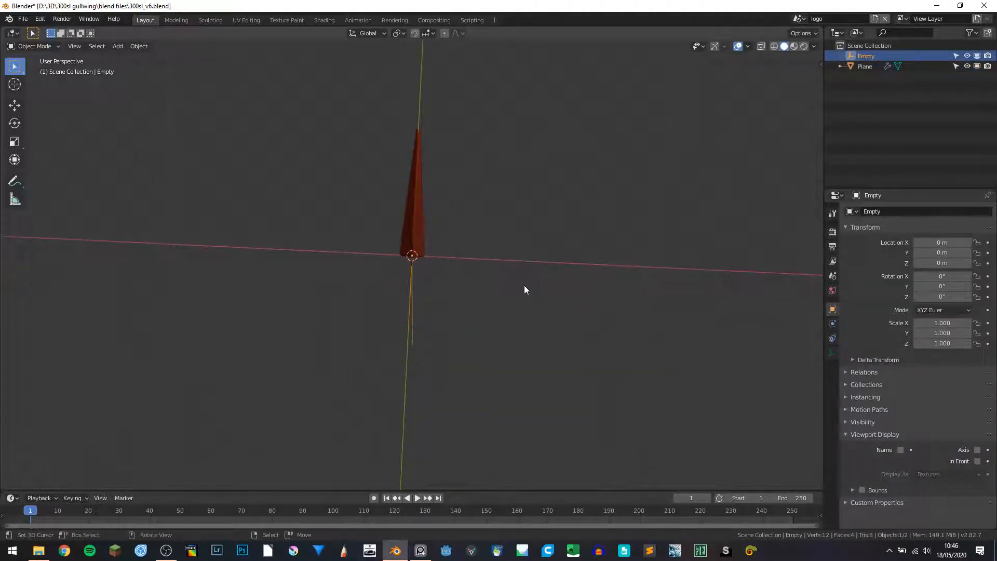
key("r")
key("z")
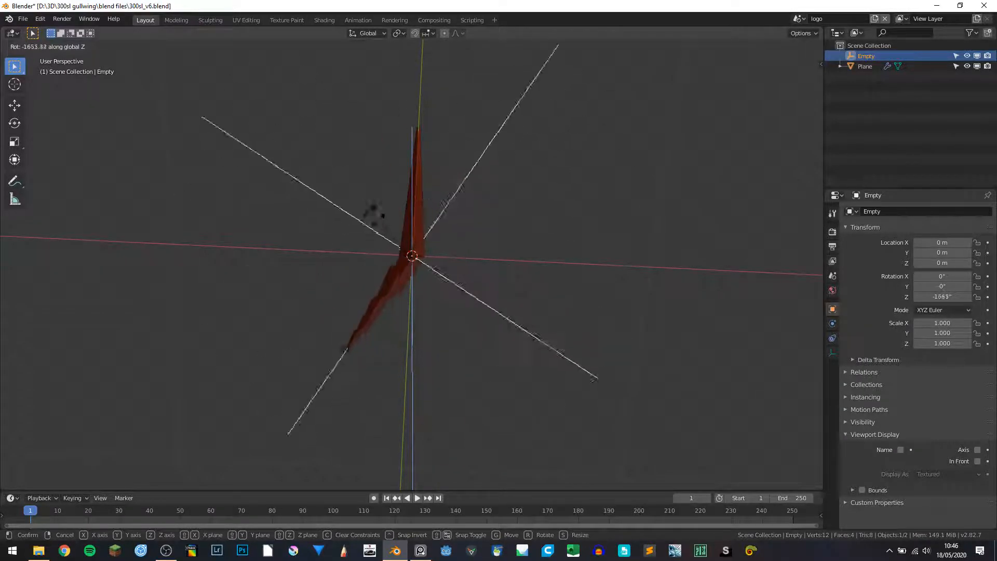
key("Escape")
Rotate the empty 120° in top view and set the arm's Array count to 3
key("KP_7")
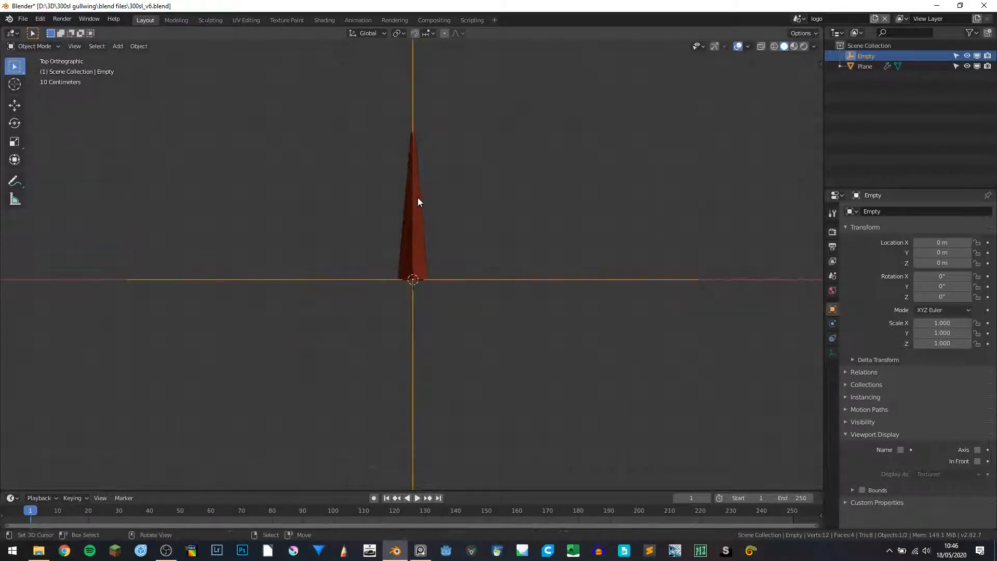
middle_click_drag(472, 230, 497, 207, "shift")
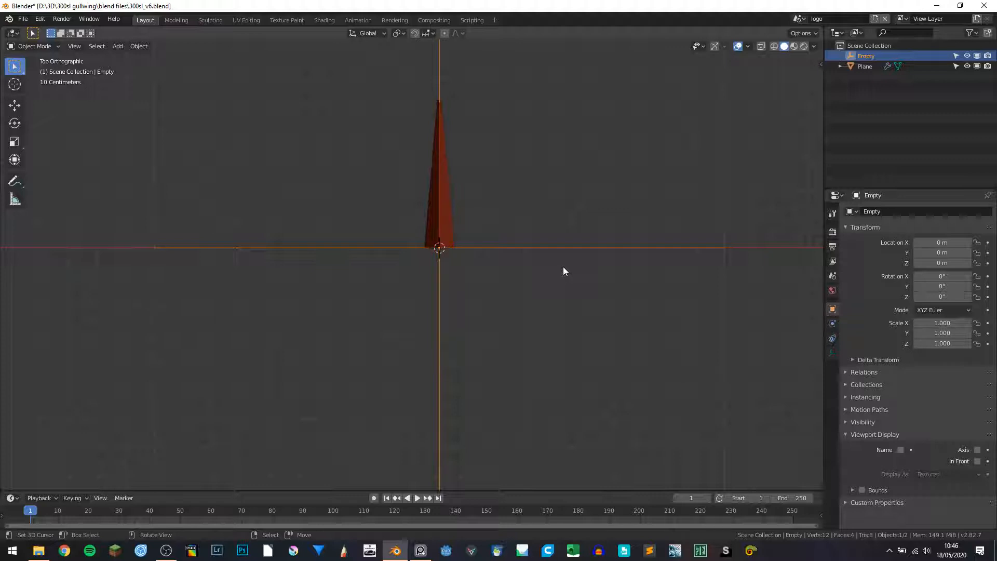
type("r120")
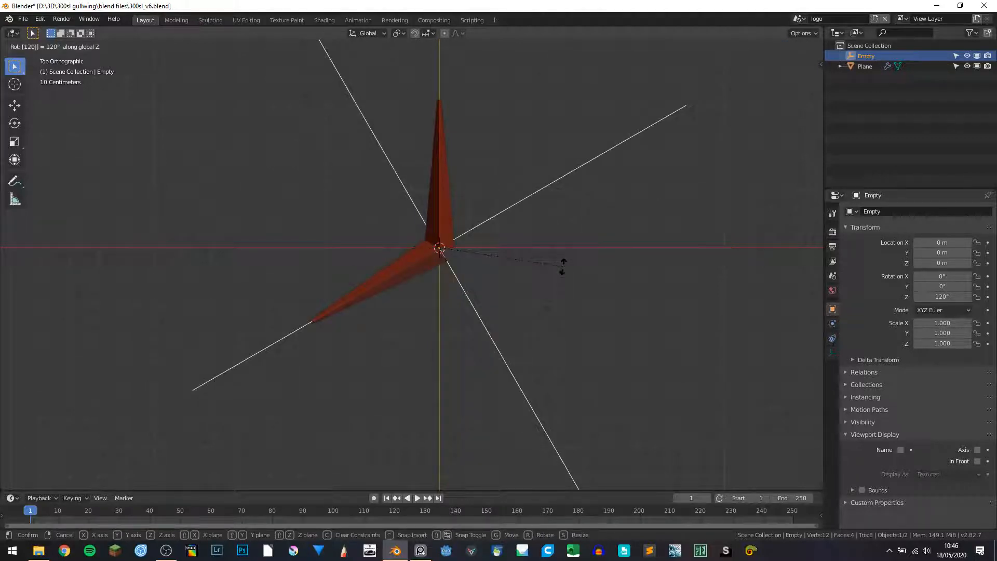
key("Return")
left_click(447, 202)
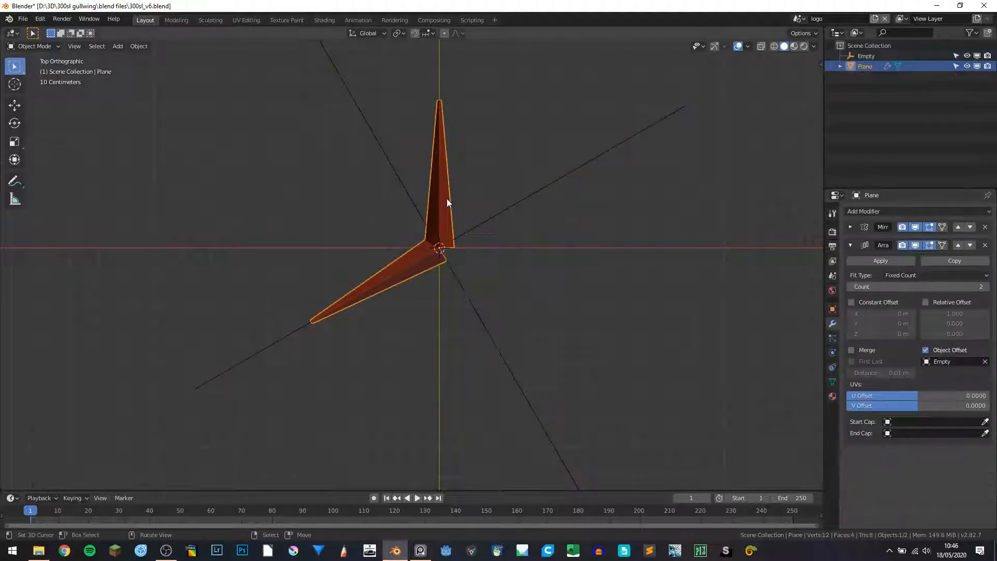
left_click(984, 287)
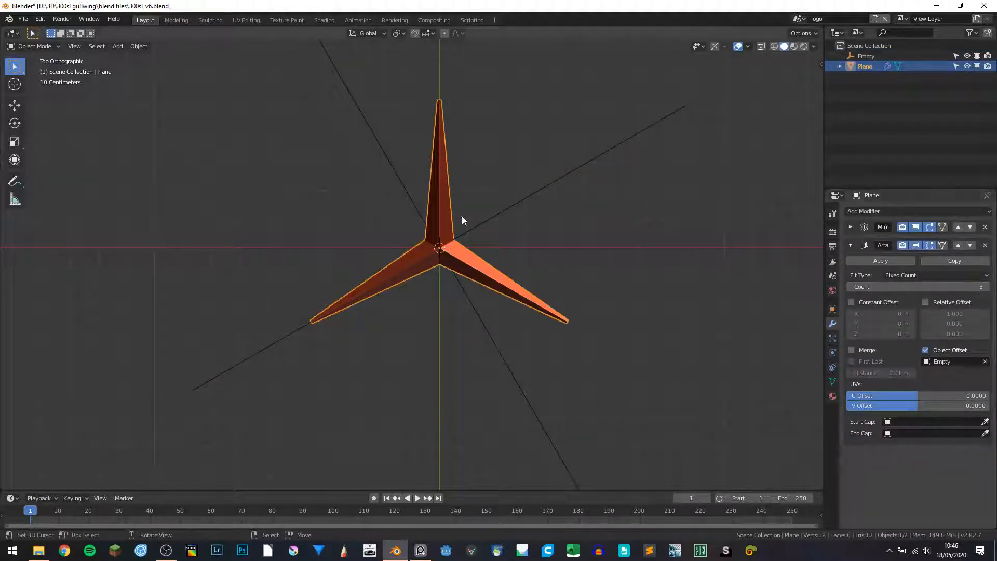
Slide the upper arm's outer base vertex along its side edge by a factor of about 0.058 in top view
scroll(459, 237, "up", 4)
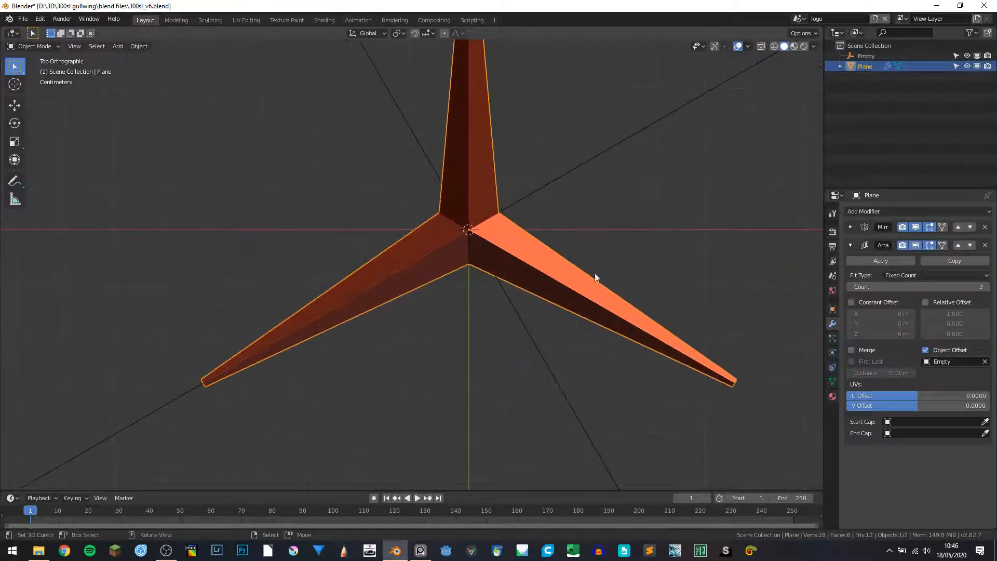
key("Tab")
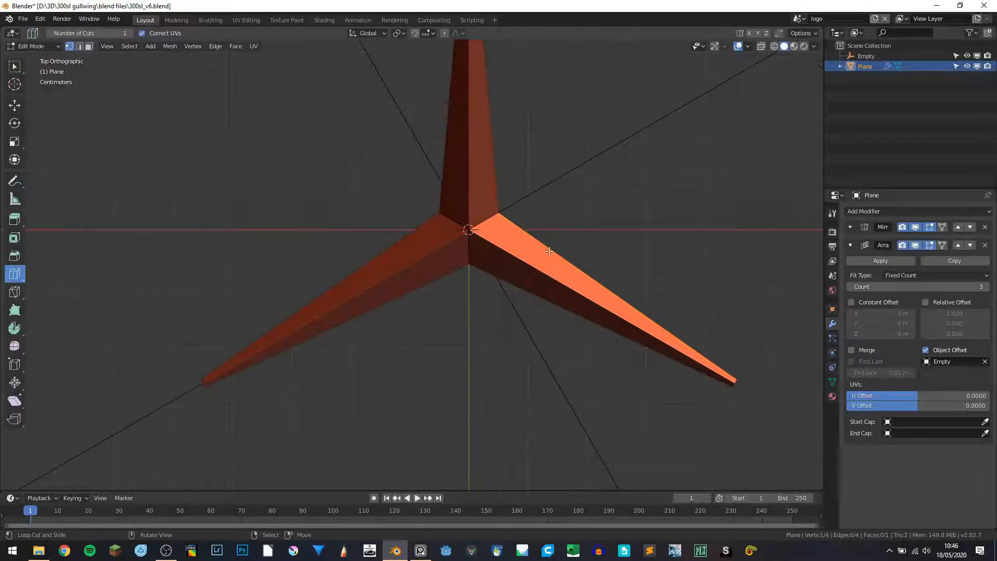
scroll(524, 232, "up", 2)
middle_click_drag(581, 209, 564, 225)
scroll(565, 225, "down", 6)
scroll(528, 287, "up", 5)
middle_click_drag(491, 365, 488, 363)
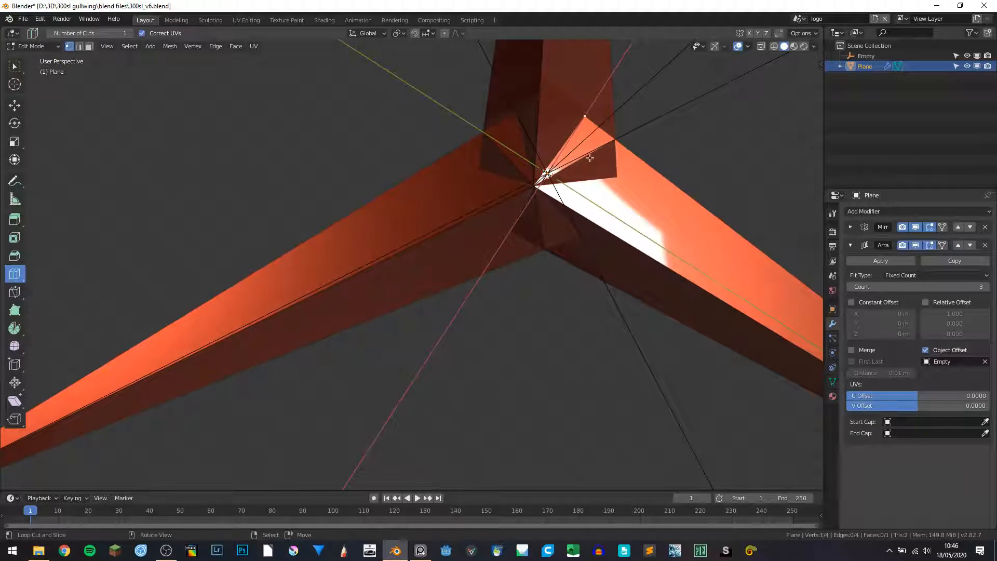
key("KP_7")
middle_click_drag(590, 136, 463, 196, "shift")
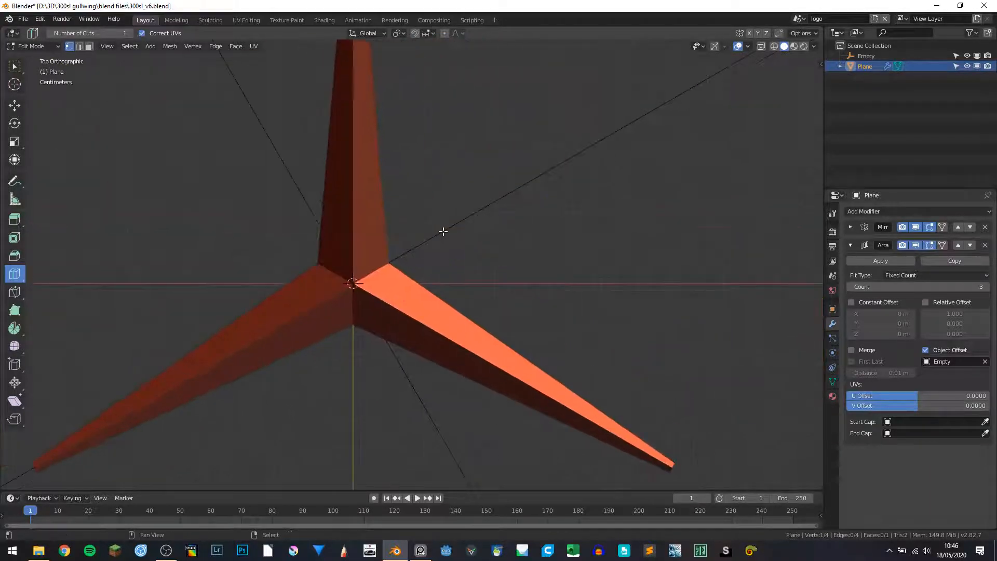
key("shift+v")
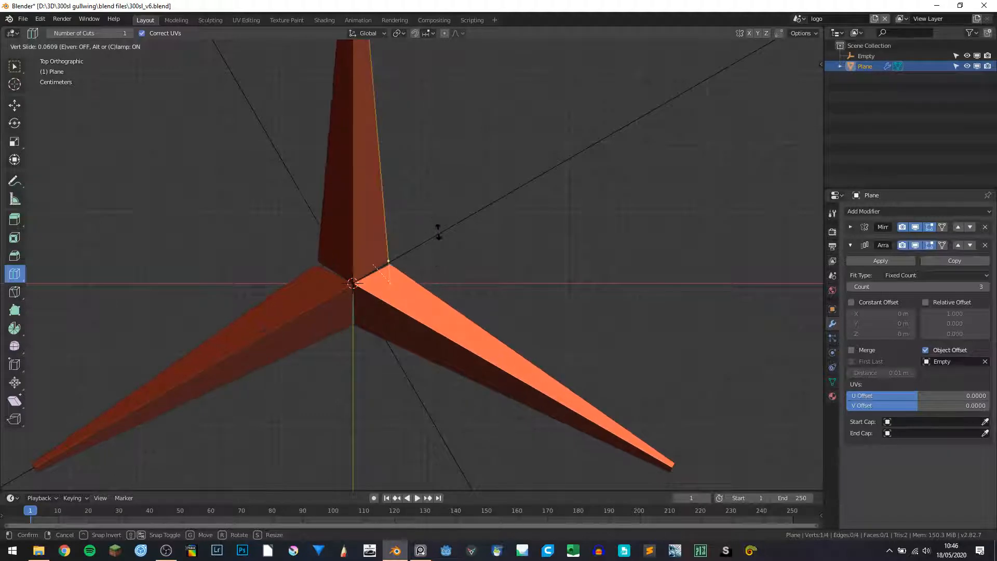
left_click(438, 232)
Slide the same base vertex by a factor of about -0.002 with clamping off, and enable Merge on the Array modifier
scroll(439, 258, "up", 6)
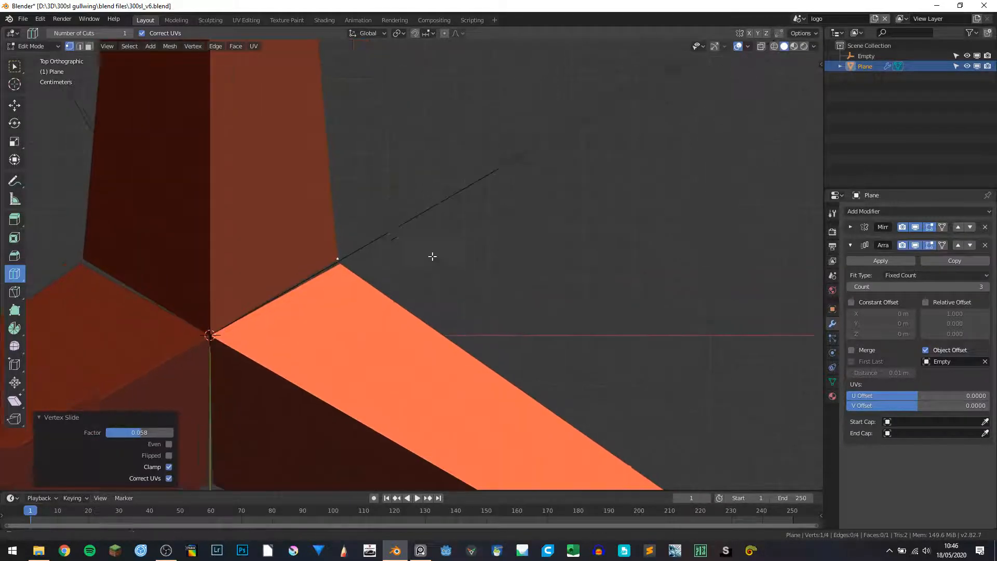
key("shift+v")
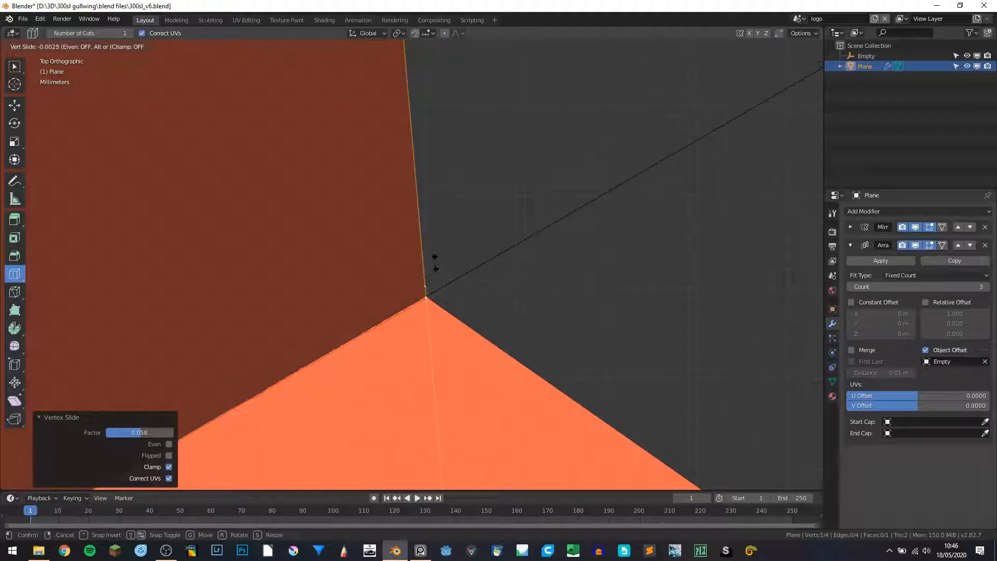
left_click(440, 257)
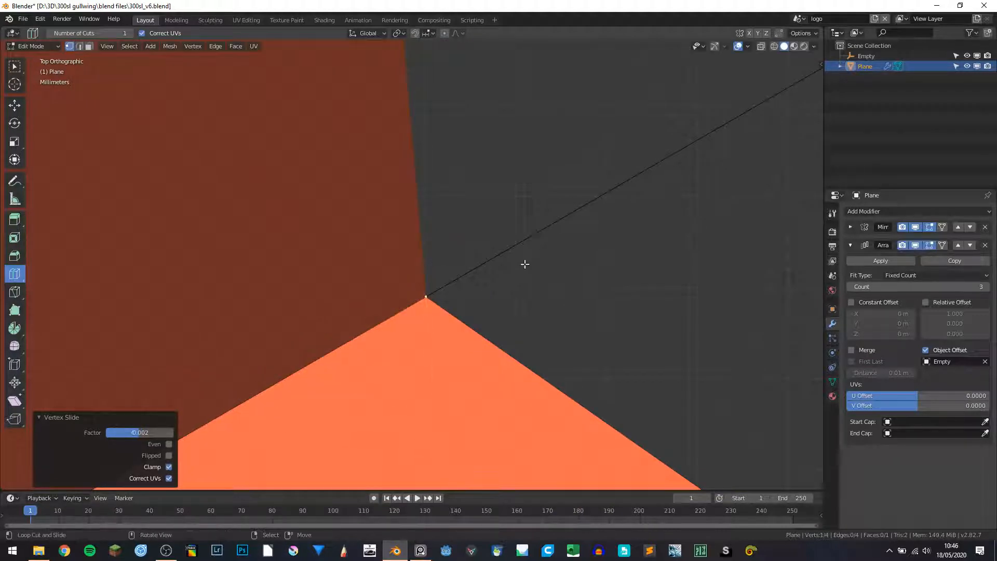
left_click(851, 349)
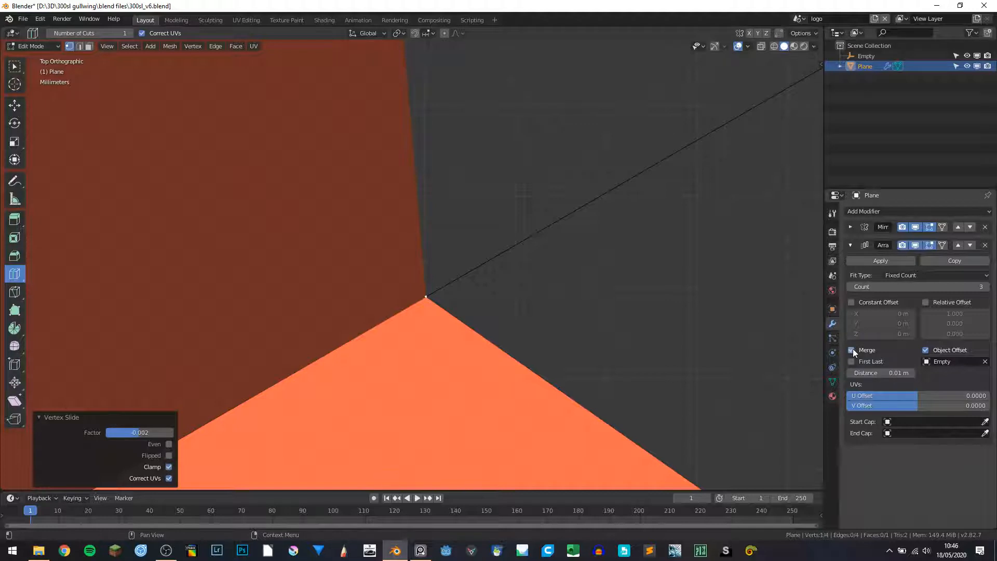
Fine-slide the base vertex by a factor of about -0.000028 with clamping off to close the seam, and return to object mode
scroll(516, 300, "down", 3)
scroll(452, 278, "up", 6)
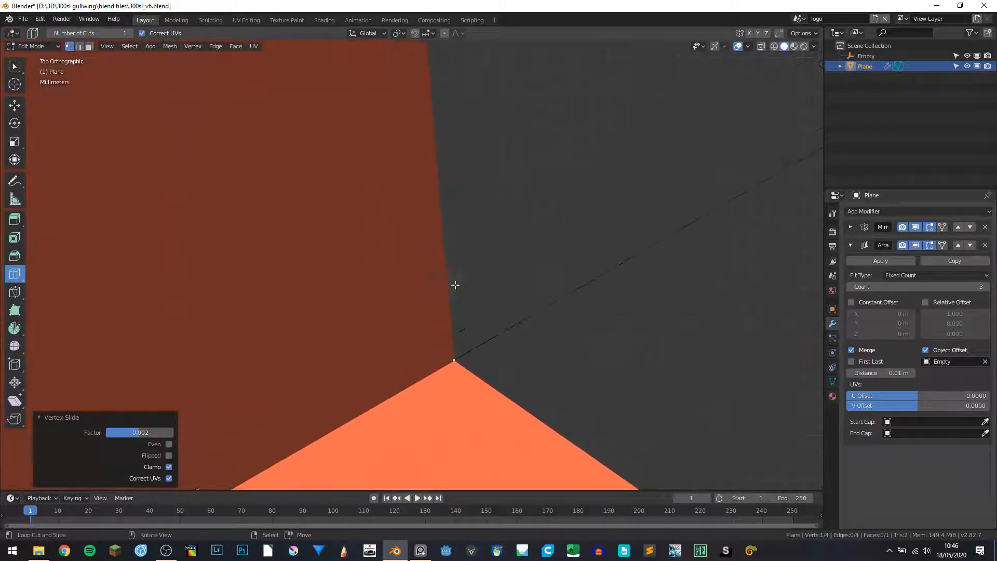
middle_click_drag(588, 129, 463, 254, "shift")
scroll(462, 254, "up", 9)
middle_click_drag(639, 290, 550, 309, "shift")
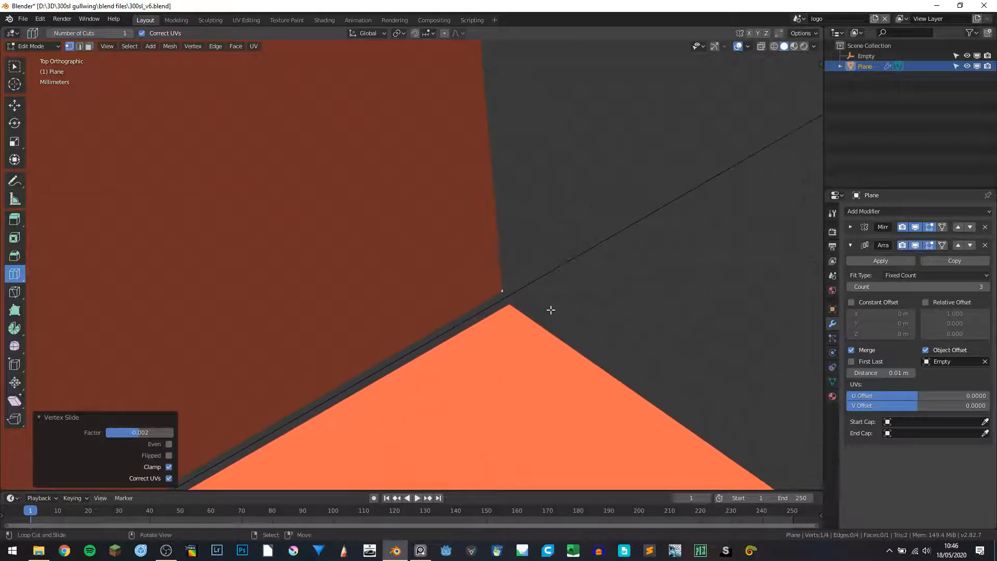
key("shift+v")
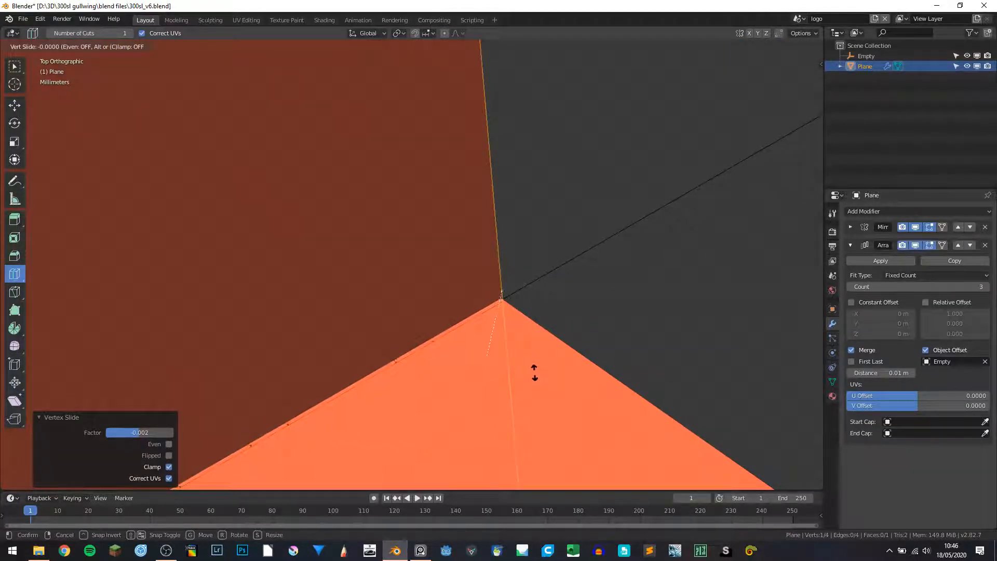
left_click(527, 355)
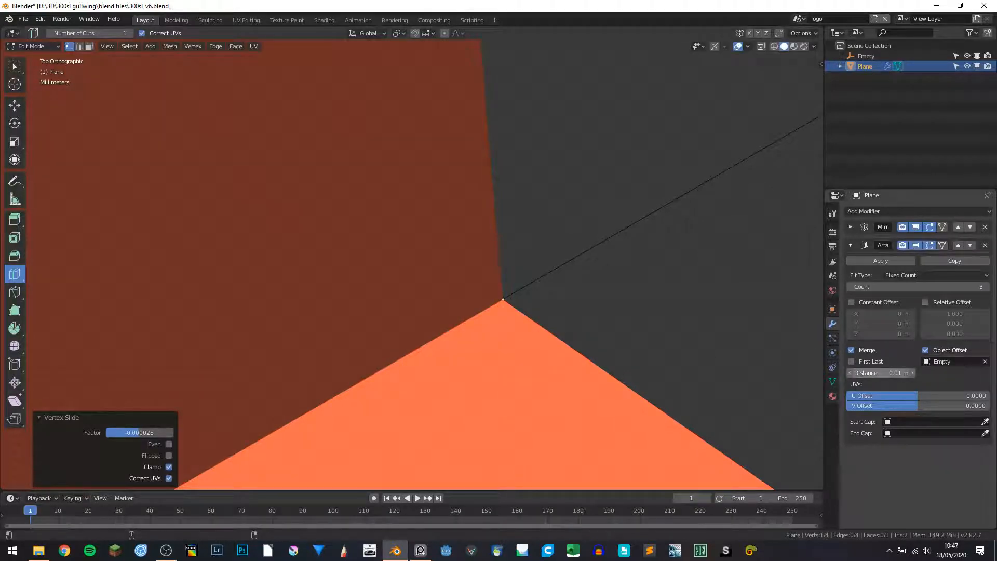
left_click_drag(891, 373, 892, 372)
key("Tab")
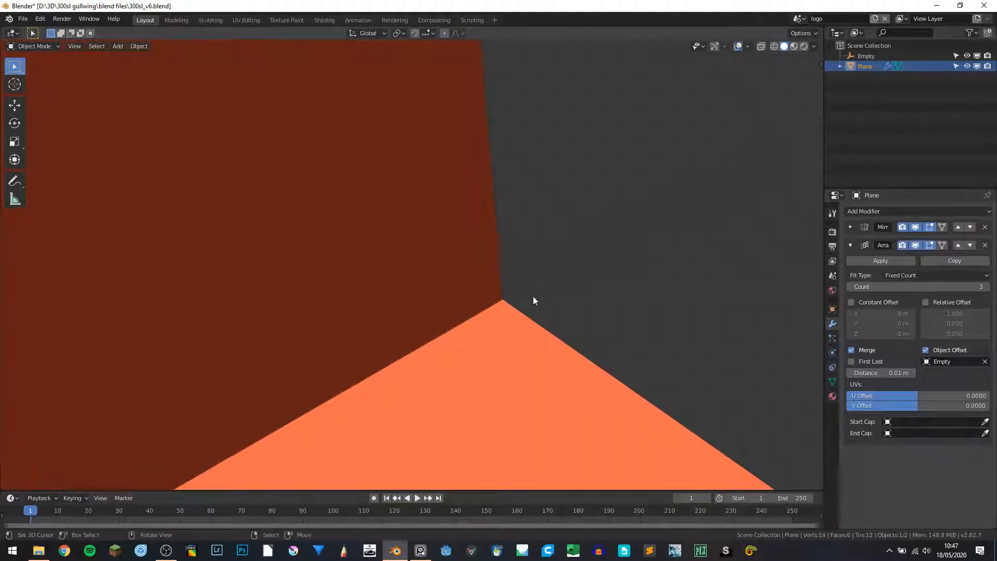
Apply the arm's Mirror modifier first and its Array modifier second, with viewport overlays hidden
key("alt+shift+z")
scroll(540, 301, "down", 9)
middle_click_drag(546, 305, 435, 290)
scroll(441, 358, "down", 5)
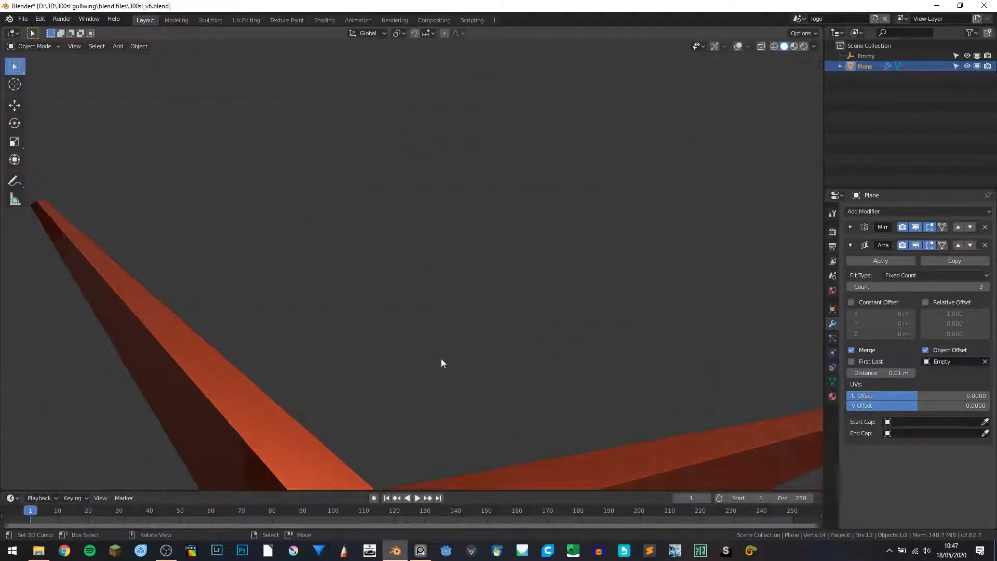
middle_click_drag(434, 370, 474, 385)
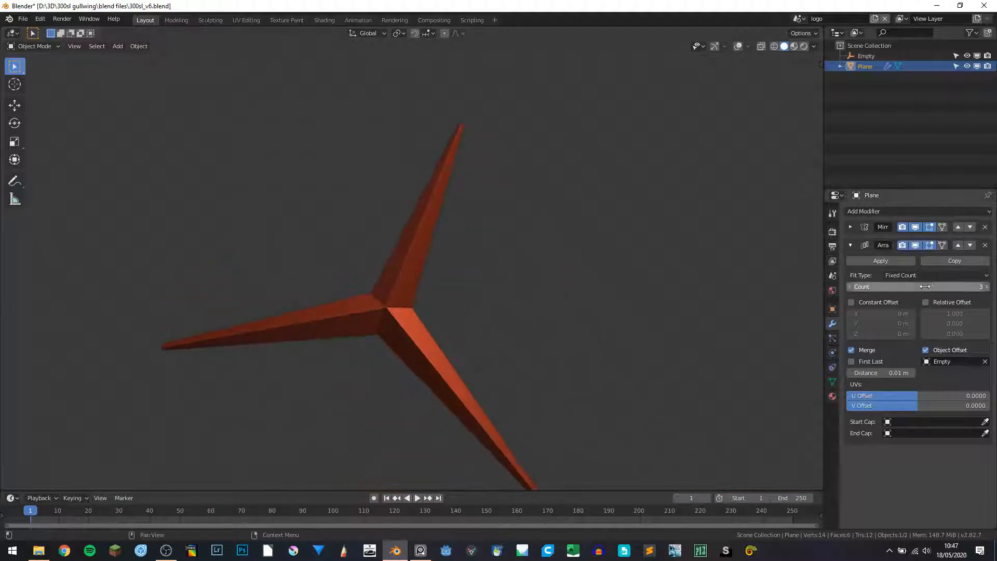
left_click(879, 261)
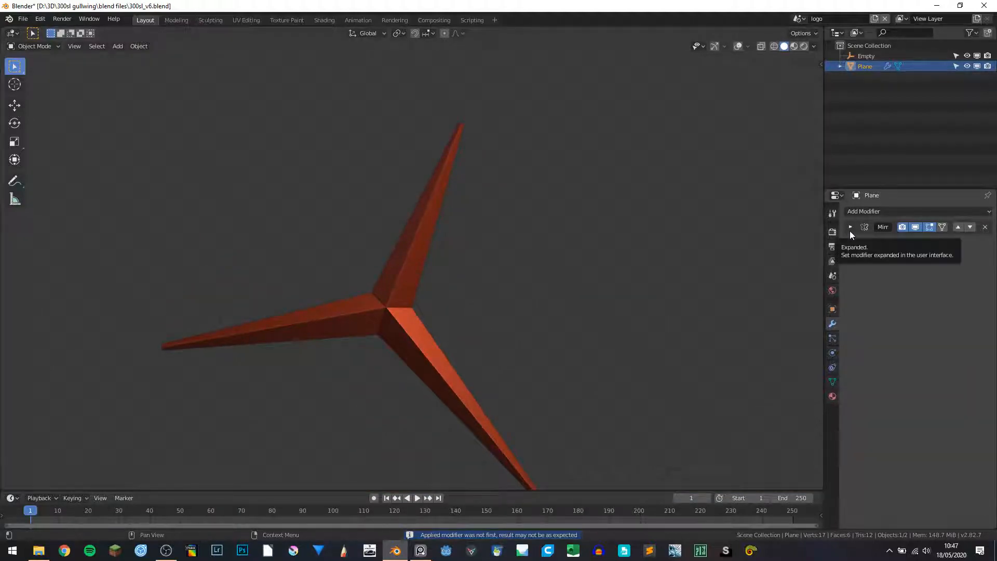
key("ctrl+z")
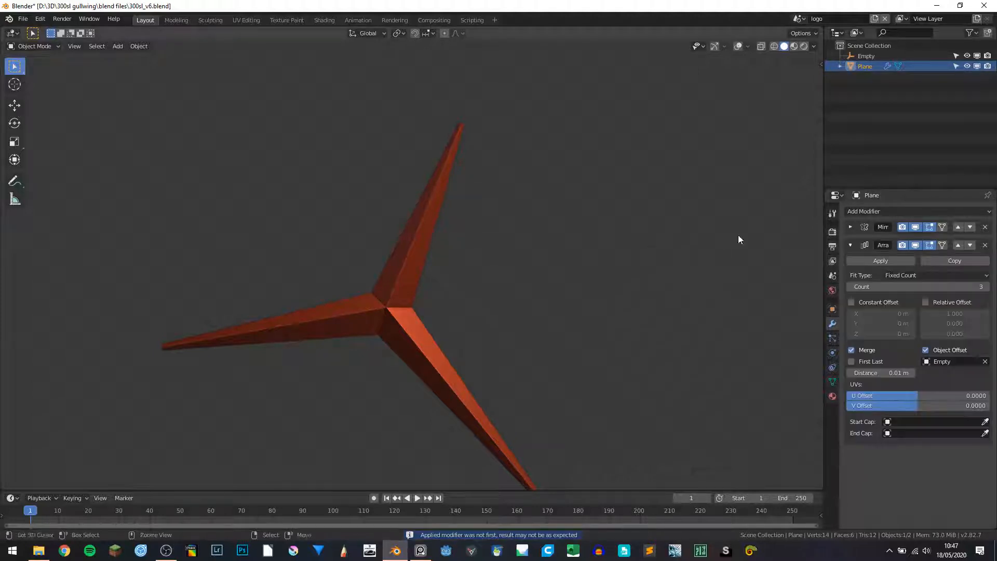
left_click(853, 226)
left_click(858, 239)
left_click(860, 240)
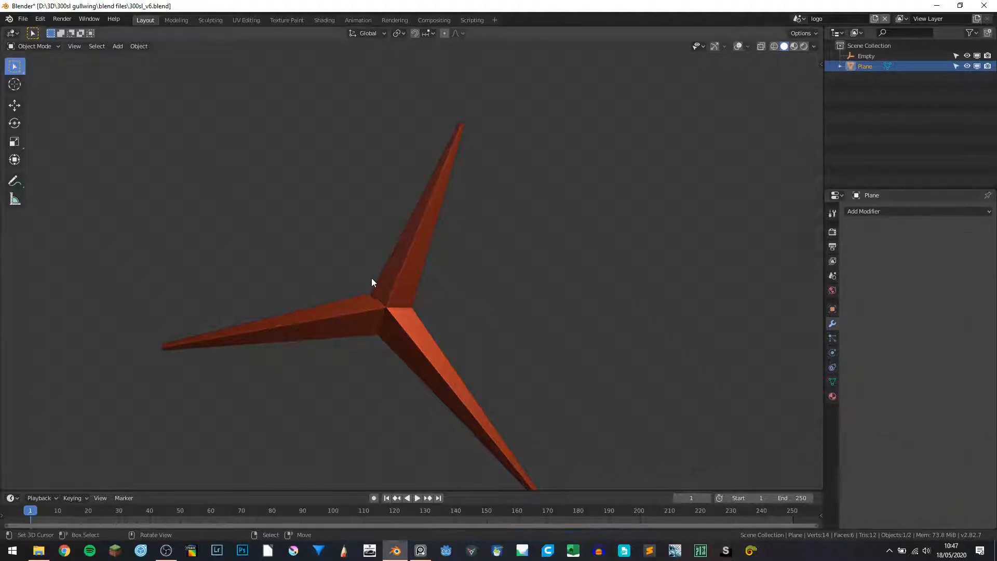
Try to merge at center the vertices at the inner corner between the upper and lower-right arms
key("Tab")
middle_click_drag(478, 327, 461, 283)
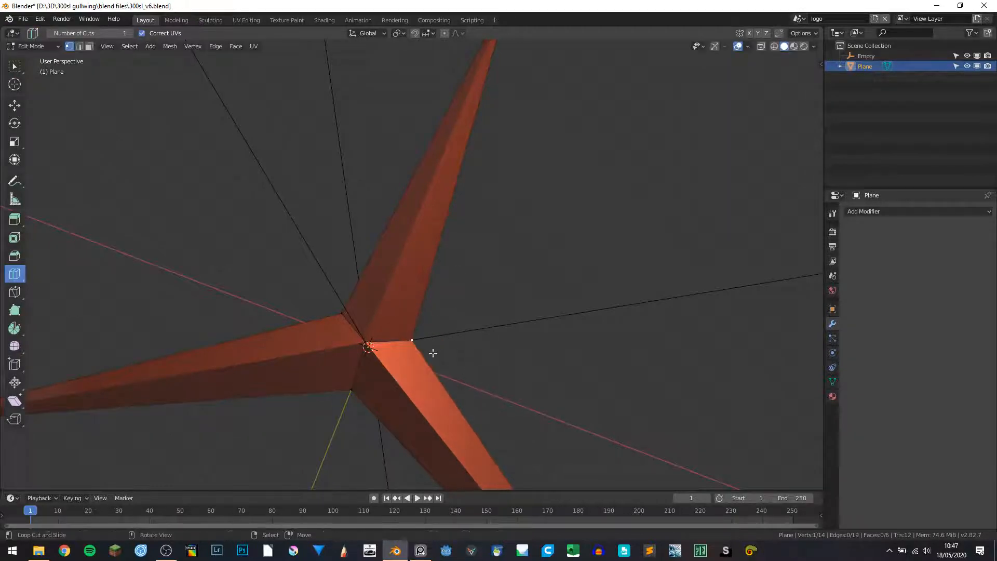
key("alt+a")
left_click(413, 341)
key("m")
left_click(475, 339)
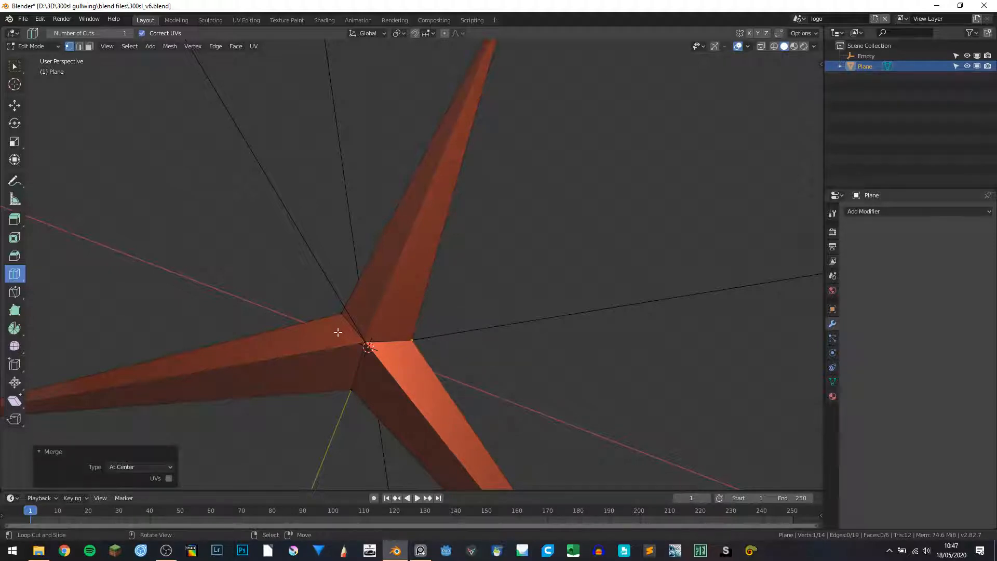
key("alt+a")
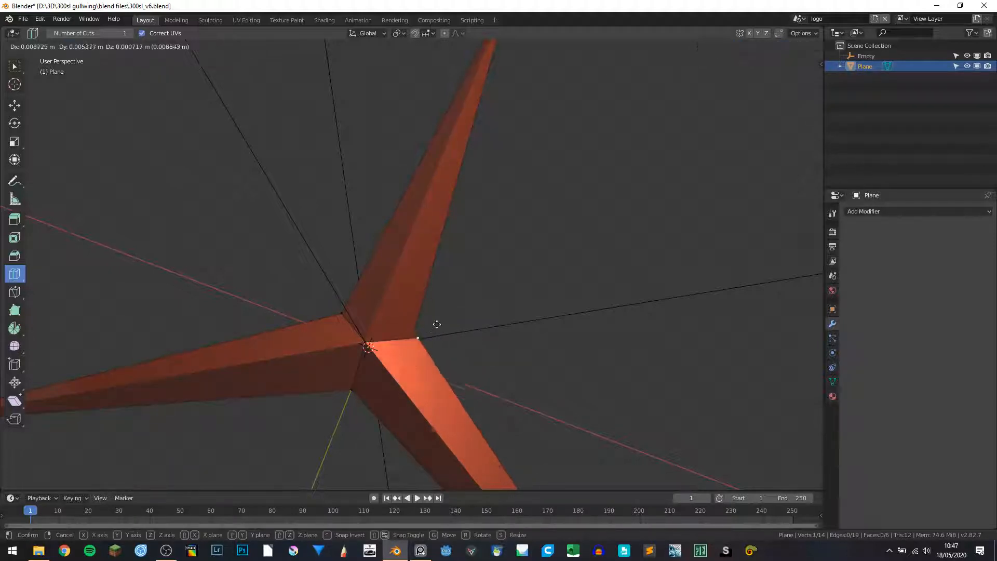
In wireframe, select both overlapping vertices at the inner corner right of the upper arm and merge them at center
key("shift+z")
key("a")
key("a")
key("c")
left_click(419, 335)
key("Escape")
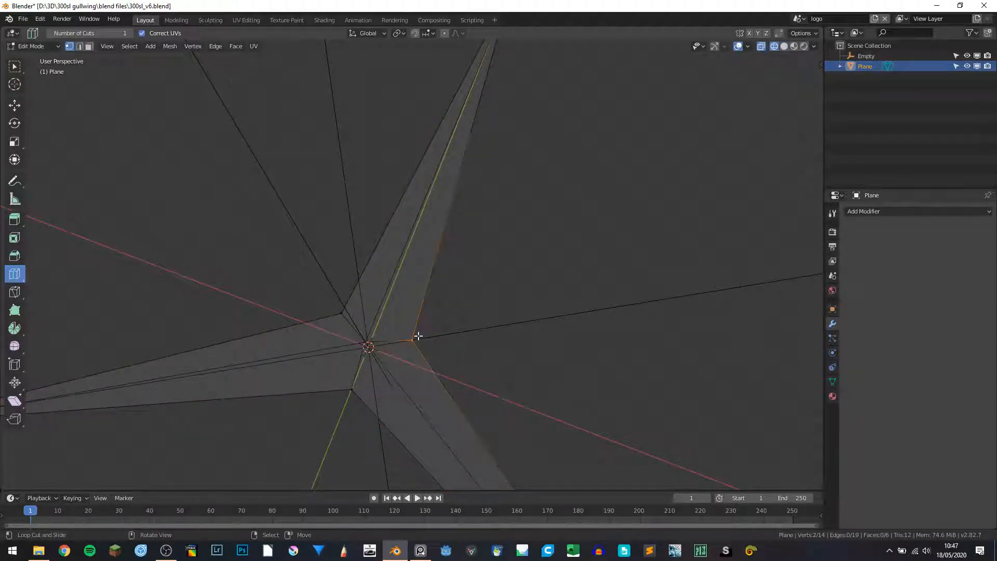
key("m")
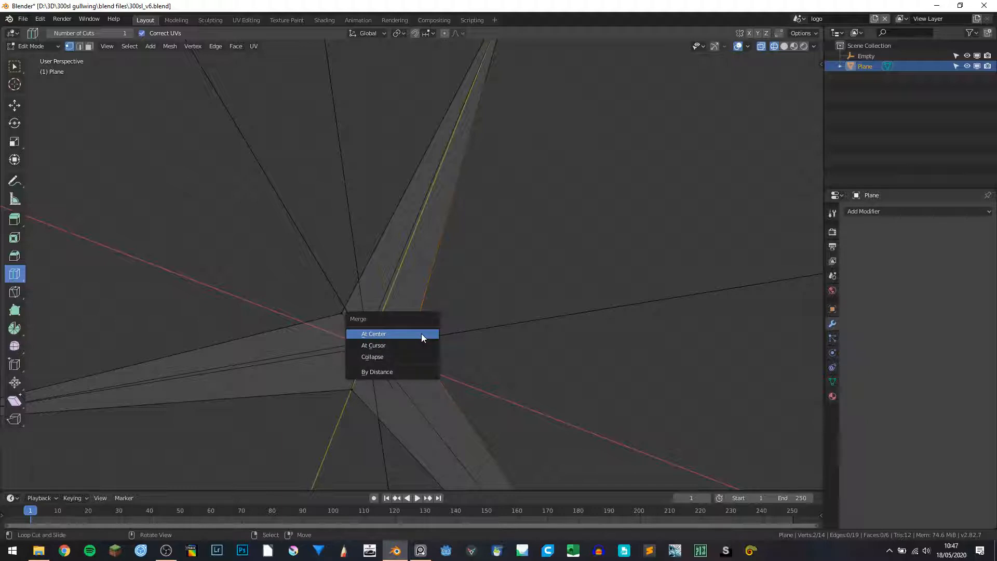
left_click(422, 333)
Try to merge at center the vertices at the star's other two inner corners
key("a")
key("a")
key("b")
left_click_drag(325, 299, 364, 325)
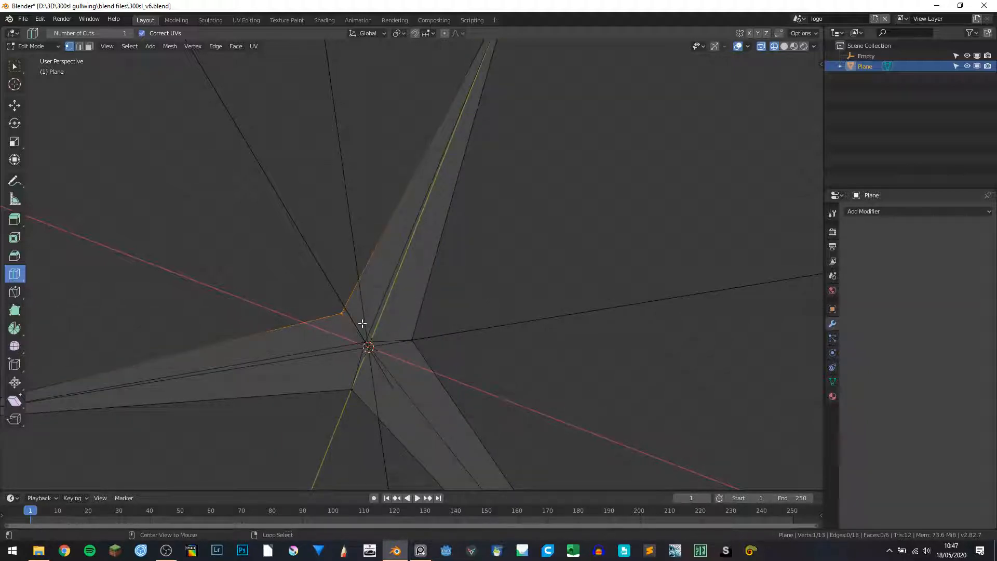
key("m")
left_click(362, 323)
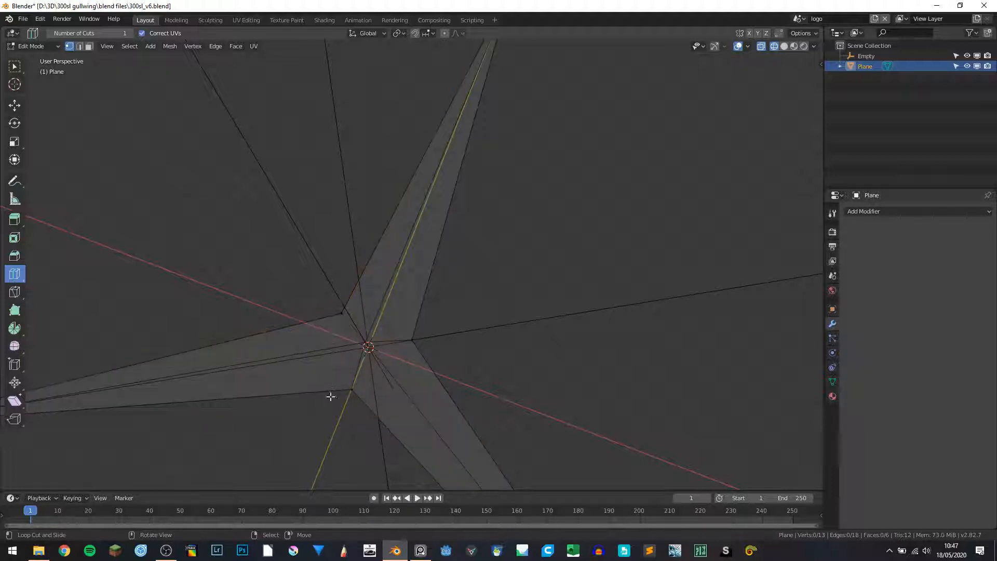
left_click(356, 387)
key("m")
left_click(357, 387)
key("g")
right_click(291, 398)
Check the star's inner corners and the upper arm's tip for leftover duplicate vertices
right_click(418, 337)
key("g")
right_click(457, 281)
right_click(348, 306)
middle_click_drag(395, 260, 398, 246)
right_click(470, 85, "shift")
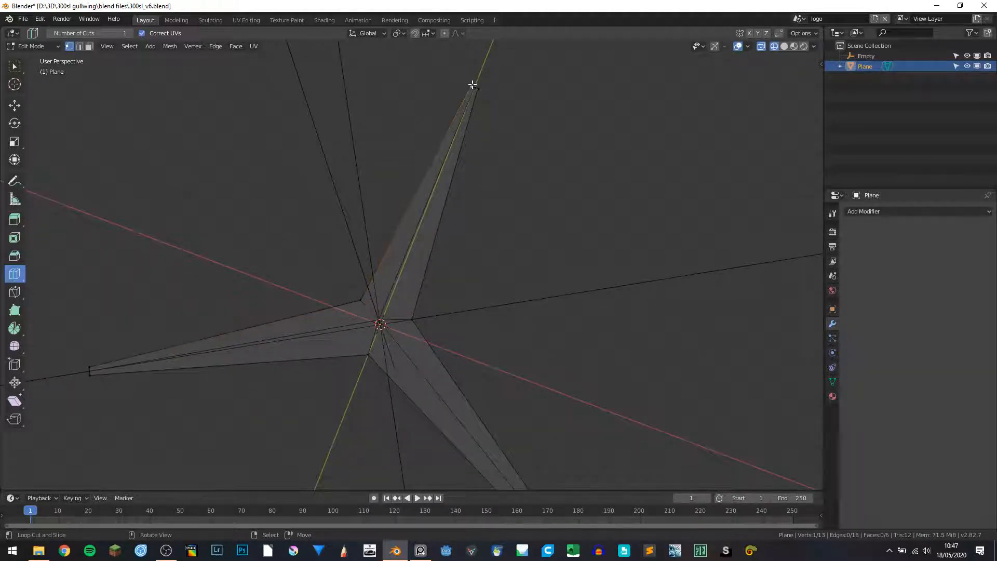
middle_click_drag(523, 140, 508, 166)
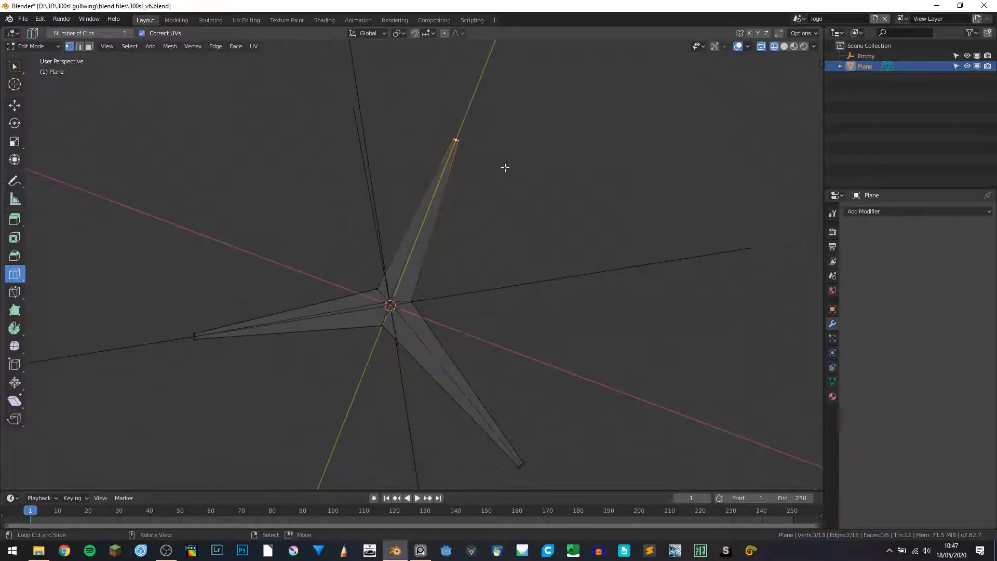
key("Tab")
middle_click_drag(463, 220, 512, 352)
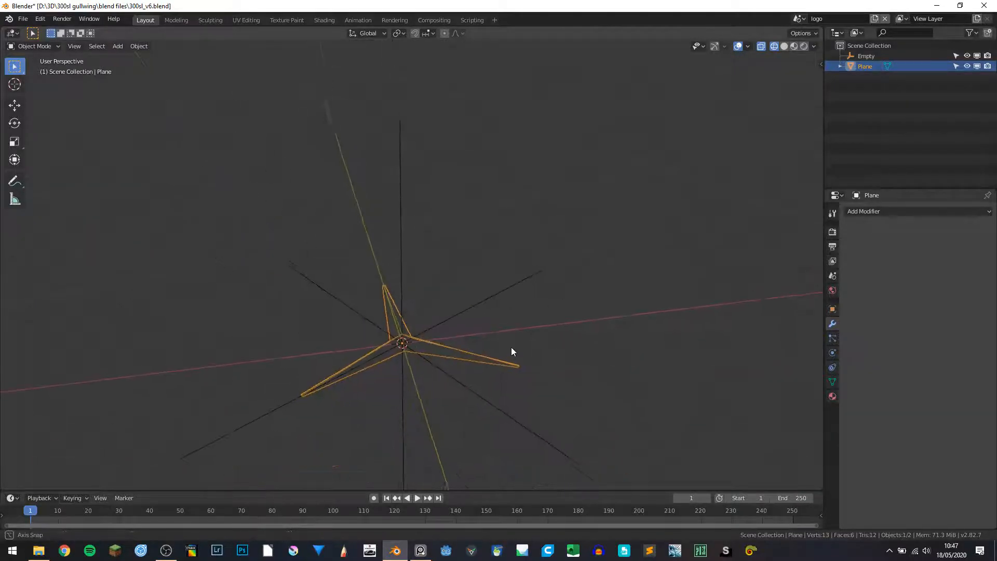
Delete the empty that served as the array's offset object
key("Tab")
key("a")
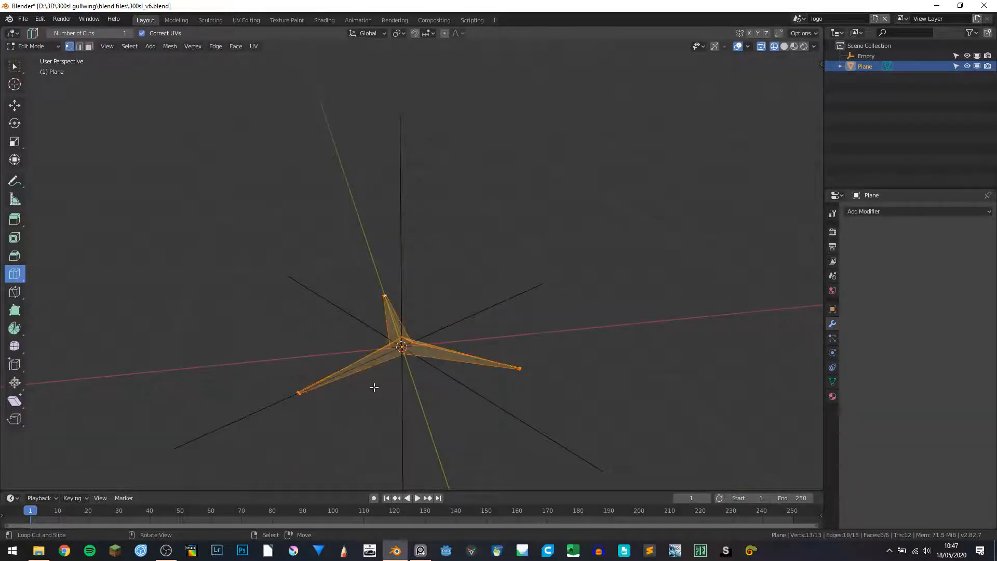
middle_click_drag(446, 265, 425, 285)
key("Tab")
left_click(400, 231)
key("Delete")
left_click(403, 333)
Extrude the whole star downward and flatten the extruded underside by scaling it to 0 along Z
key("Tab")
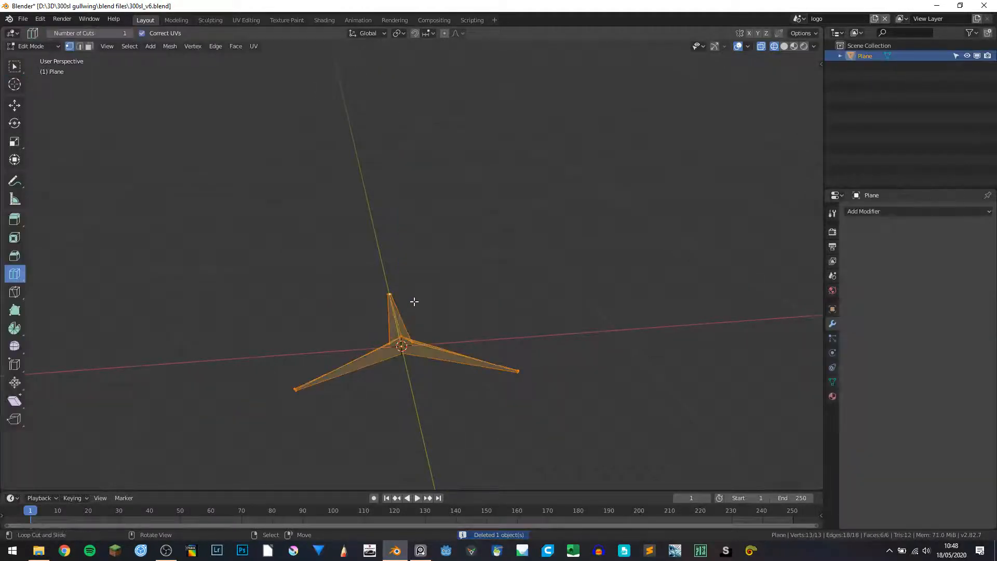
key("e")
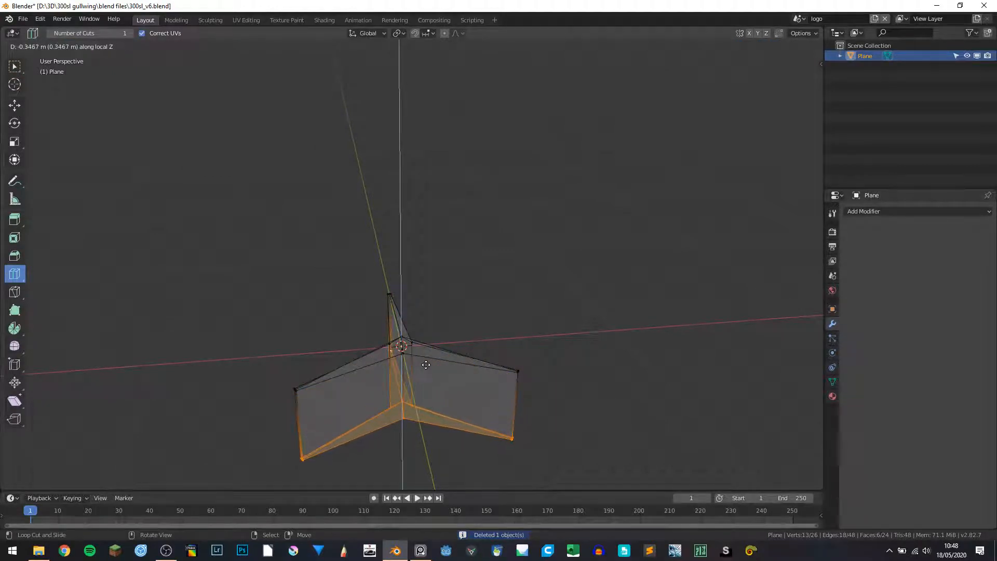
left_click(428, 328)
key("s")
key("z")
key("0")
key("Return")
middle_click_drag(428, 329, 342, 311)
middle_click_drag(377, 378, 493, 353)
Switch to solid shading and add a Subdivision Surface modifier to the star with 2 viewport subdivisions
key("Tab")
left_click(870, 209)
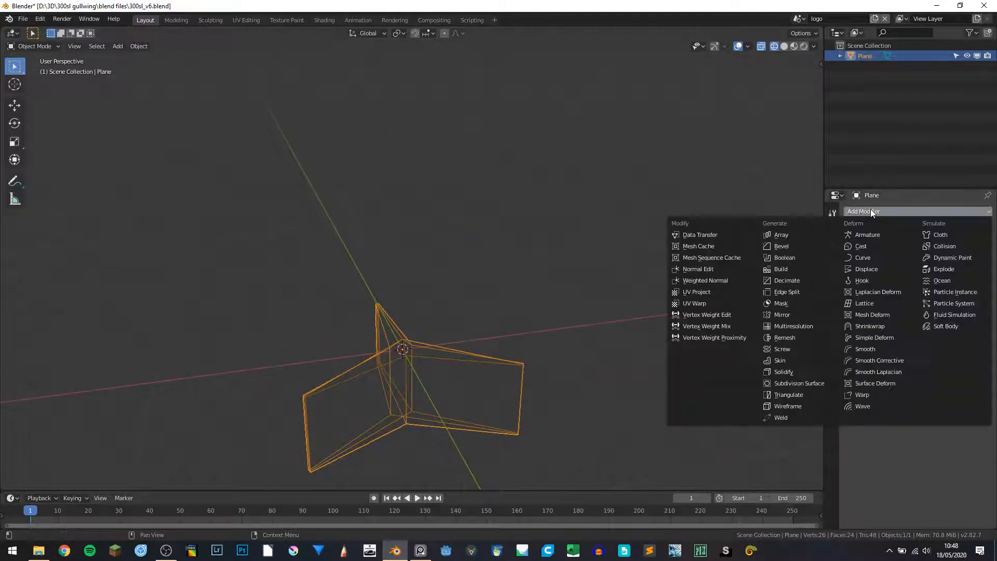
key("z")
left_click(601, 288)
left_click(883, 208)
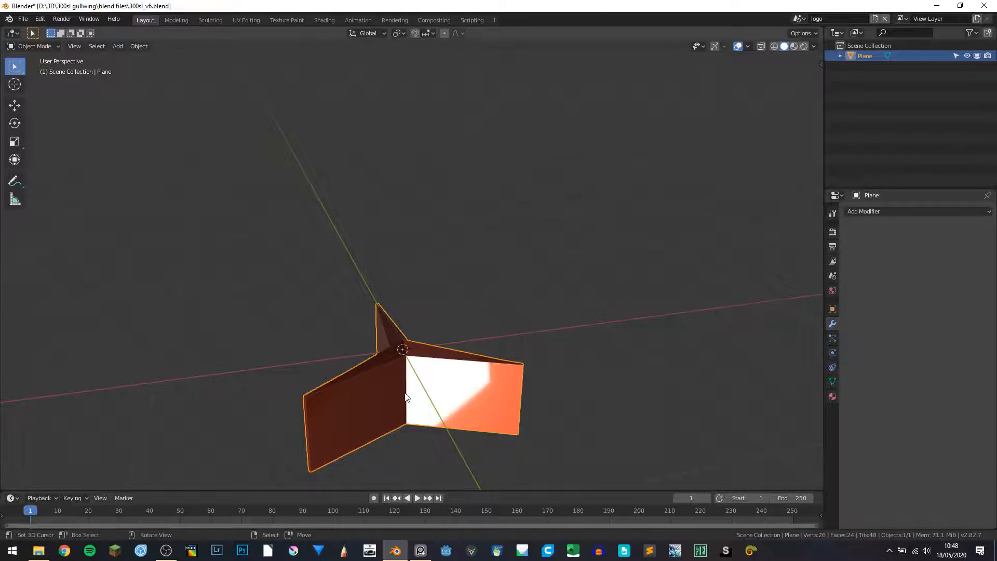
left_click(888, 212)
left_click(814, 381)
middle_click_drag(708, 339, 502, 342)
left_click(911, 289)
Add loop cuts around the side walls near the top edge and across the bases of the lower-left and upper arms
key("Tab")
middle_click_drag(407, 360, 296, 414)
left_click_drag(283, 423, 311, 403)
middle_click_drag(322, 403, 355, 377)
left_click_drag(360, 362, 404, 340)
left_click_drag(393, 248, 410, 311)
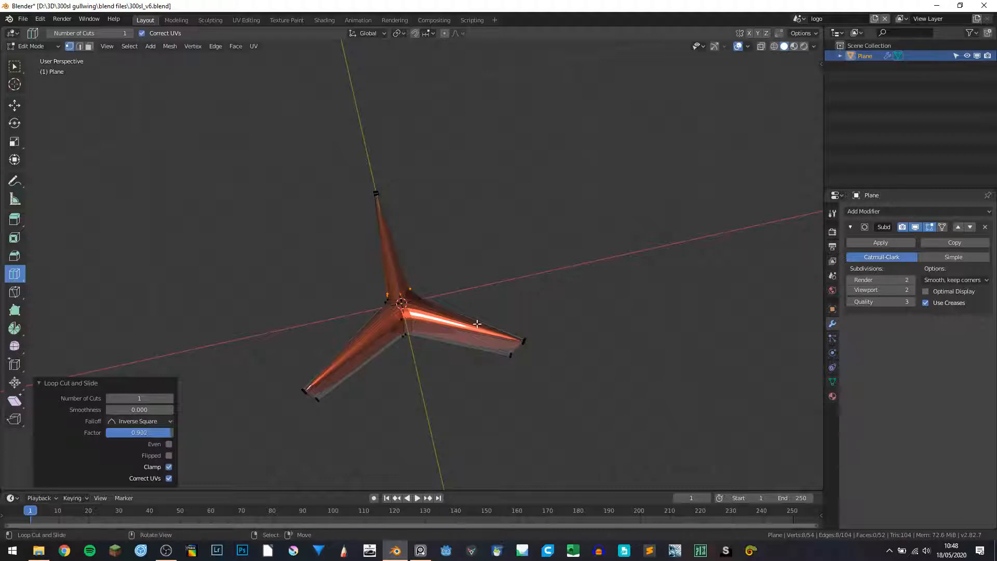
In top view, edge-slide the loop at the upper arm's base by a factor of about 0.366
key("KP_7")
scroll(406, 274, "up", 5)
left_click_drag(406, 274, 407, 275)
left_click_drag(395, 339, 422, 248)
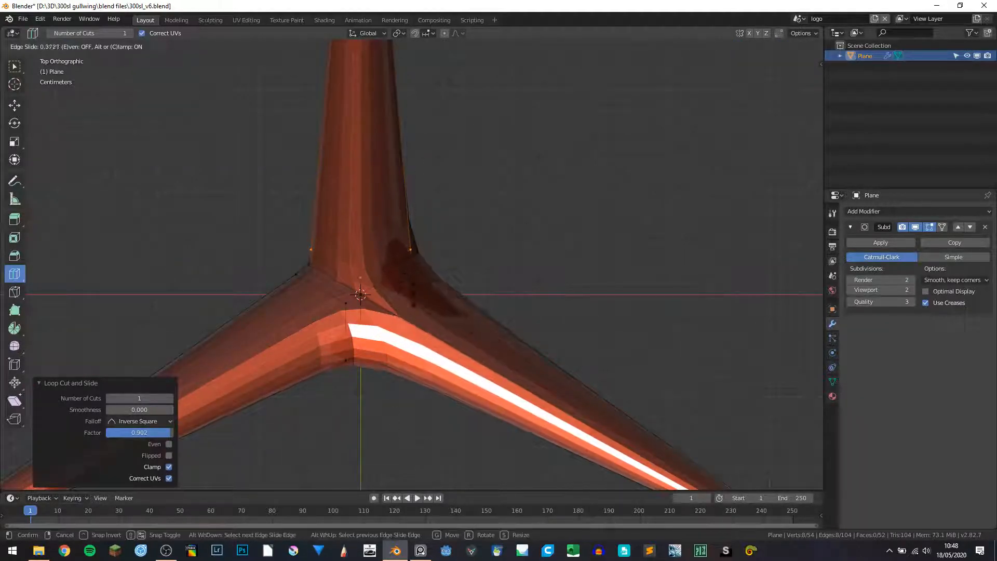
left_click(410, 274)
Add a loop cut across the lower-right arm's base, slid toward the star's center by a factor of about 0.929
left_click_drag(490, 359, 253, 266)
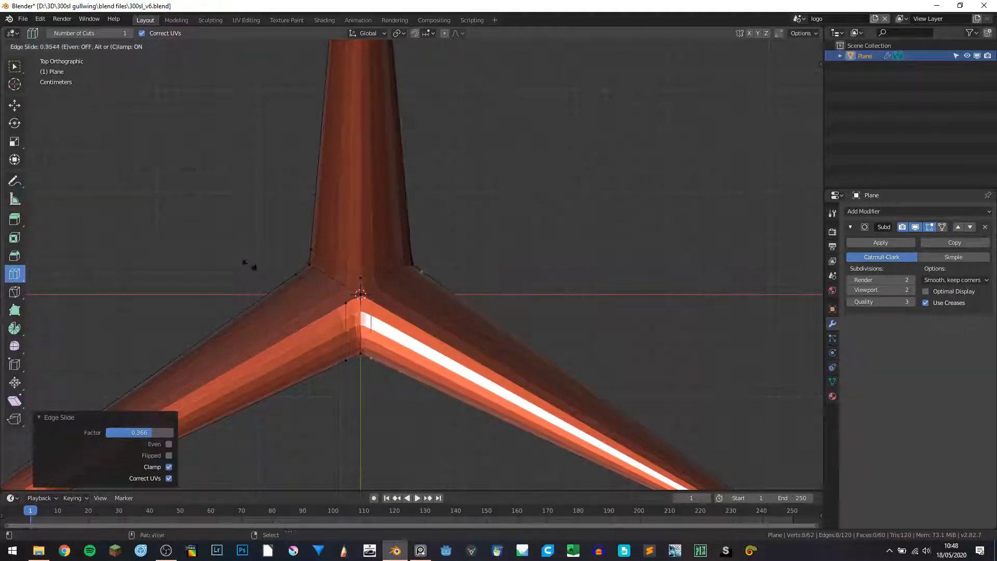
left_click(298, 310)
scroll(319, 300, "down", 5)
middle_click_drag(329, 296, 436, 312)
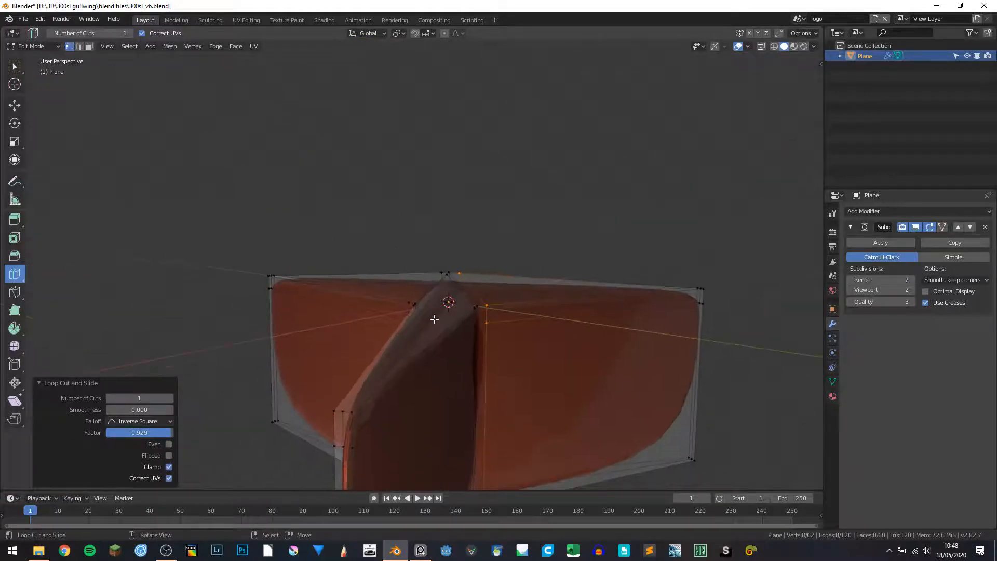
Select the center ridge edge loops of all three arms and give them a narrow bevel with 2 segments
mouse_move(380, 369)
middle_mouse_down()
mouse_move(456, 334)
mouse_move(384, 351)
middle_mouse_up()
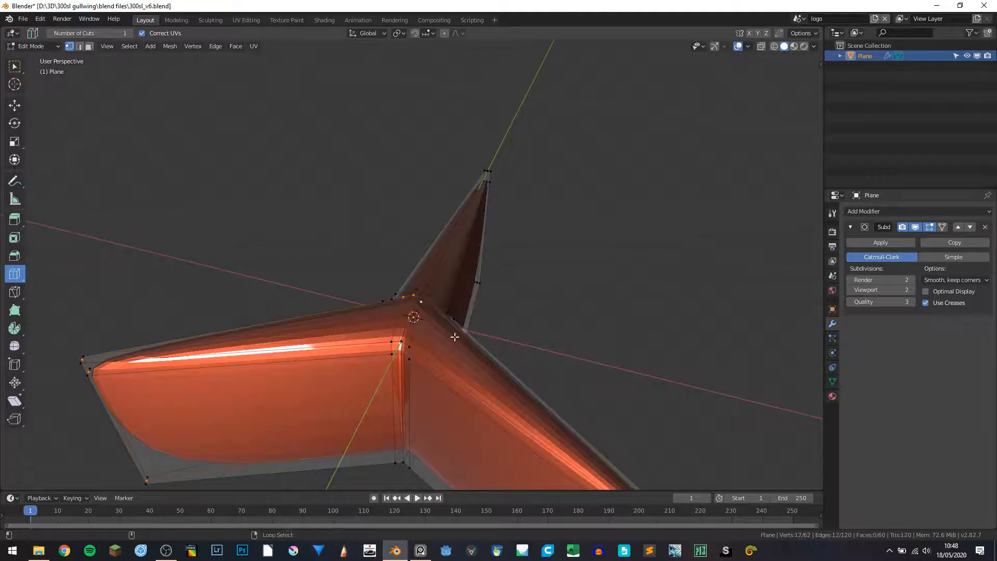
middle_click_drag(434, 263, 366, 337)
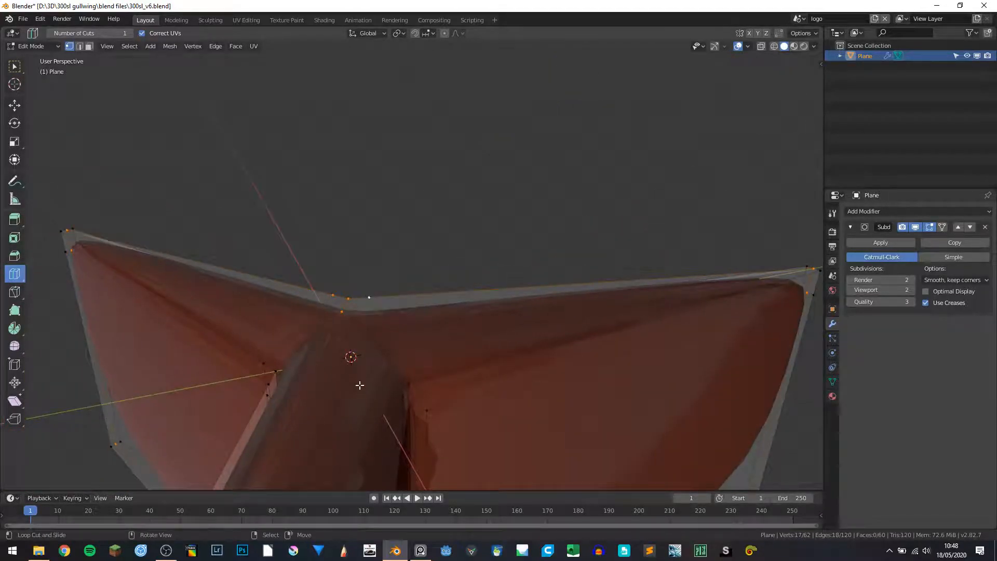
key("ctrl+b")
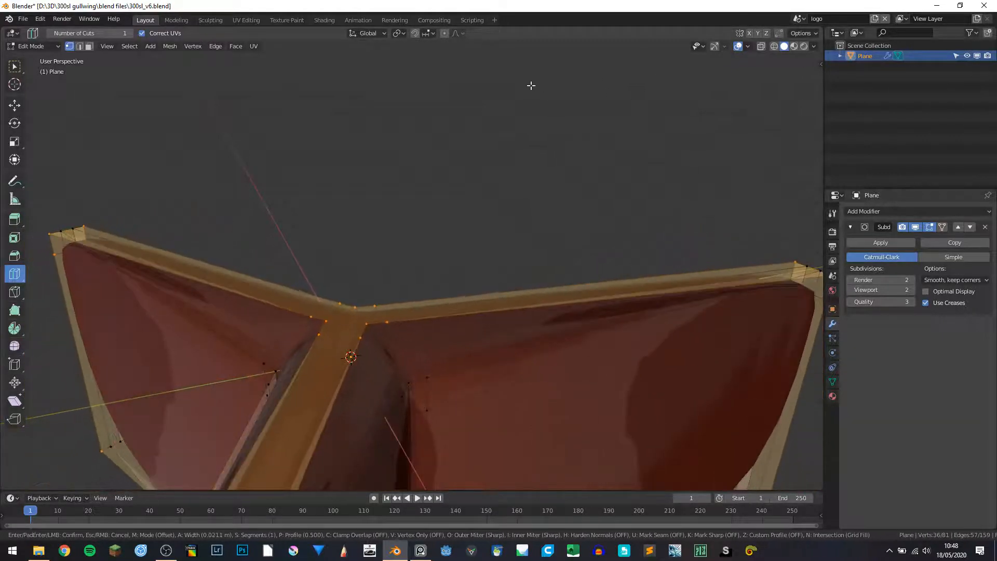
scroll(520, 86, "up", 1)
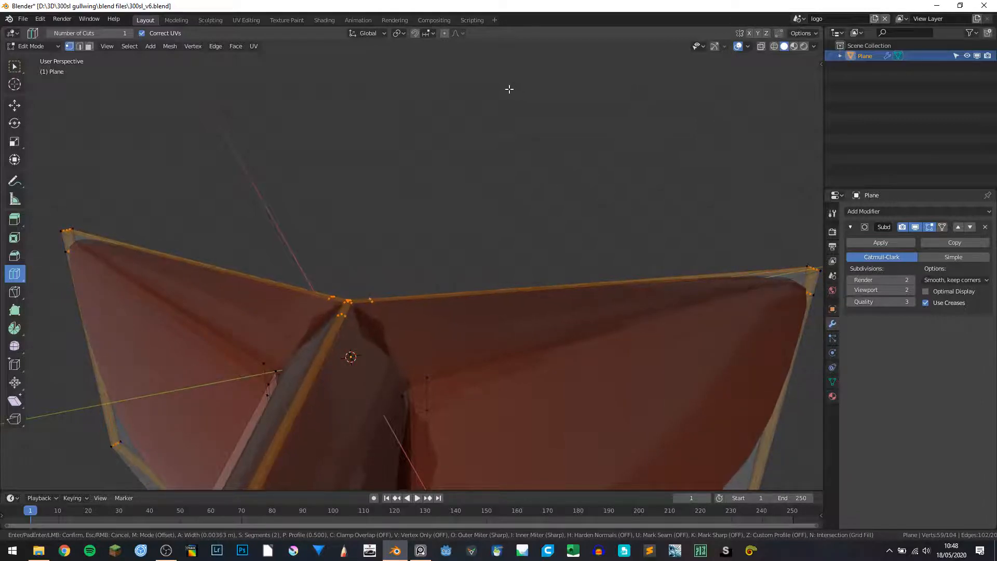
left_click(498, 99)
scroll(417, 132, "down", 4)
middle_click_drag(417, 132, 348, 283)
key("Tab")
scroll(453, 247, "down", 2)
scroll(367, 313, "up", 4)
Add a loop cut across each of the three arms, slid almost fully outward to the tip
key("Tab")
scroll(347, 283, "down", 3)
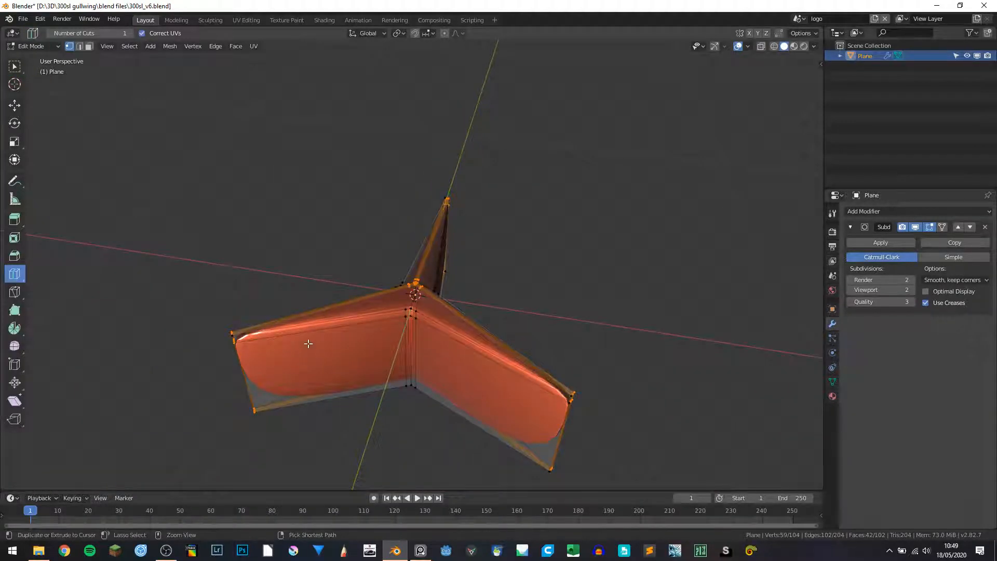
left_click_drag(310, 351, 227, 363)
left_click_drag(519, 380, 597, 413)
middle_click_drag(632, 360, 532, 319)
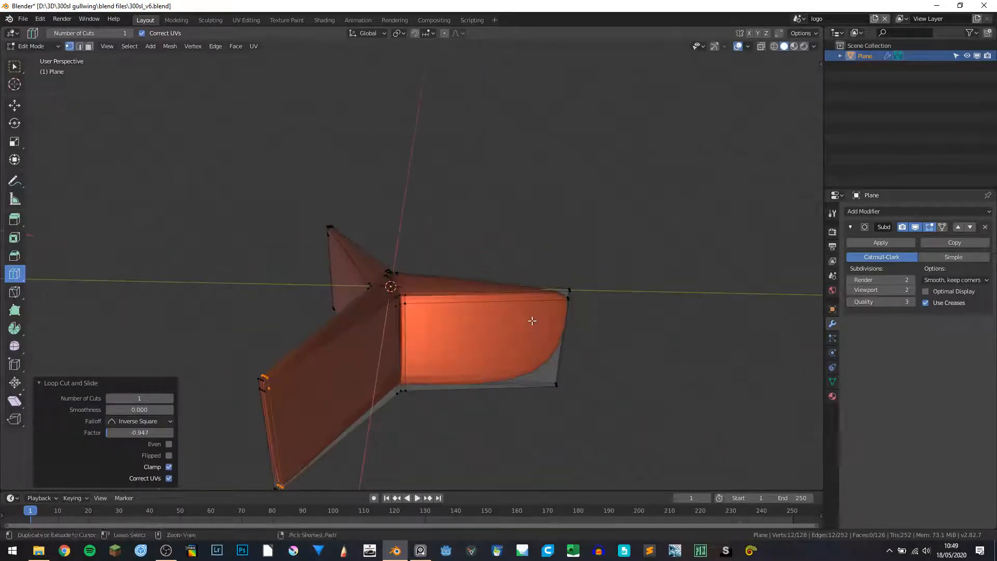
left_click_drag(529, 308, 532, 309)
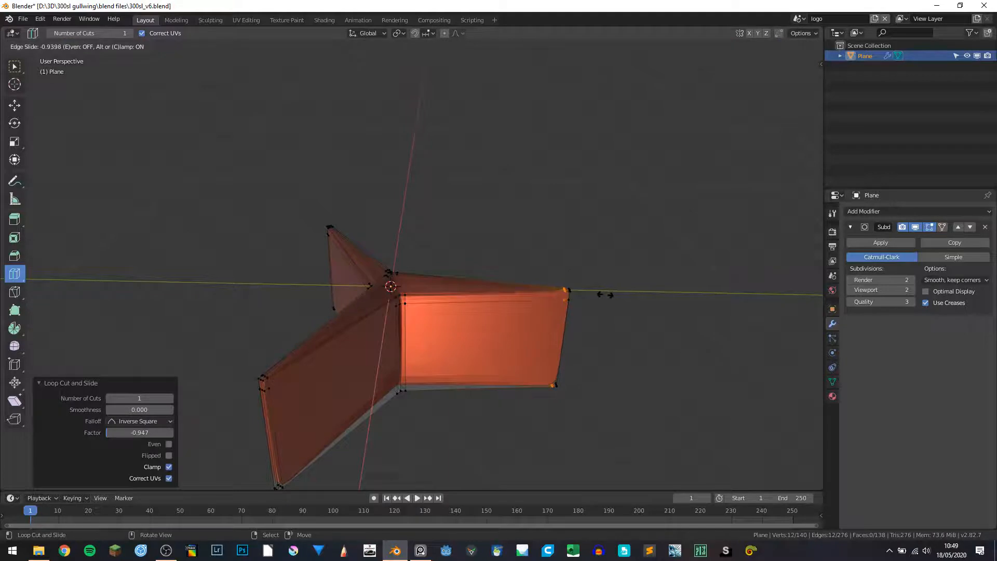
left_click(605, 294)
Return to object mode and apply smooth shading to the star
key("Tab")
scroll(474, 269, "down", 4)
middle_click_drag(432, 257, 443, 318)
right_click(413, 288)
left_click(409, 292)
Add a loop cut around the side walls of all three star arms, slid close to their rear edges
scroll(521, 250, "up", 4)
key("Tab")
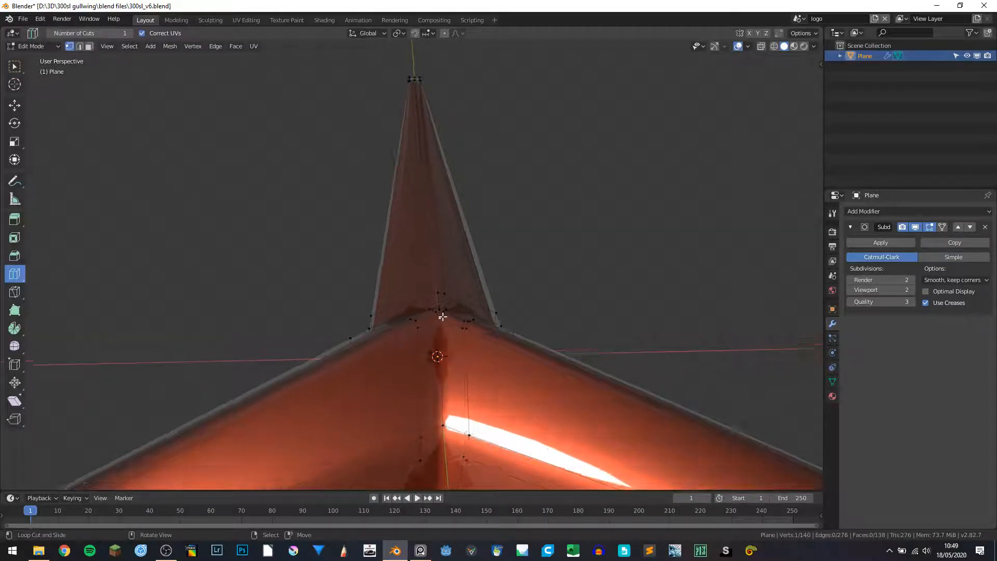
key("KP_Decimal")
key("KP_7")
scroll(520, 189, "down", 5)
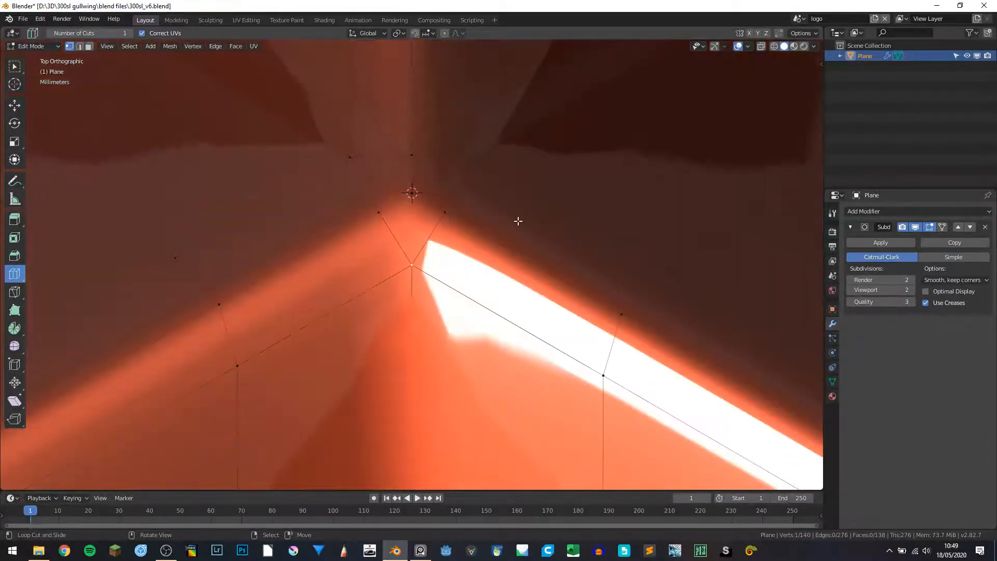
scroll(463, 225, "down", 8)
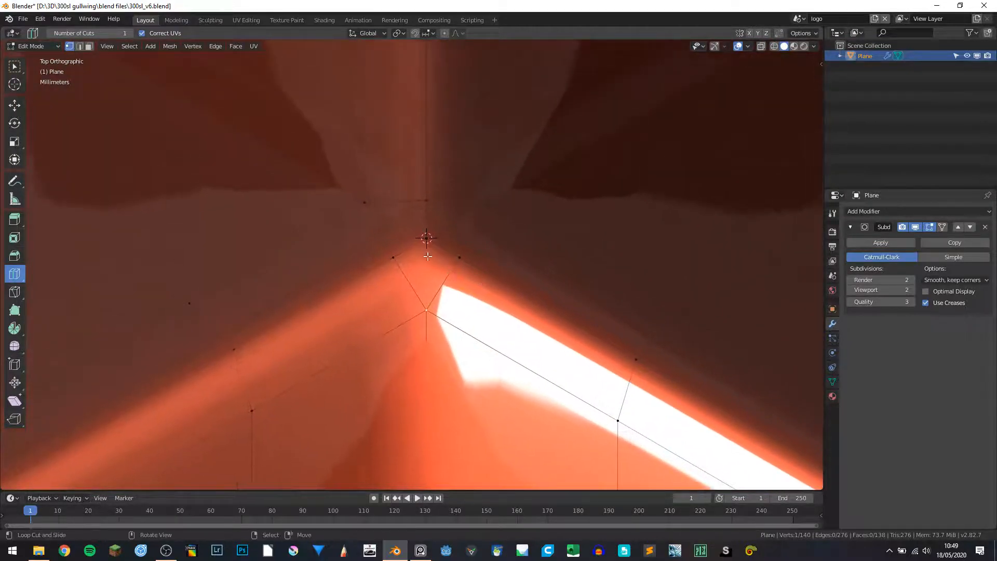
middle_click_drag(463, 225, 425, 337)
left_click(404, 346)
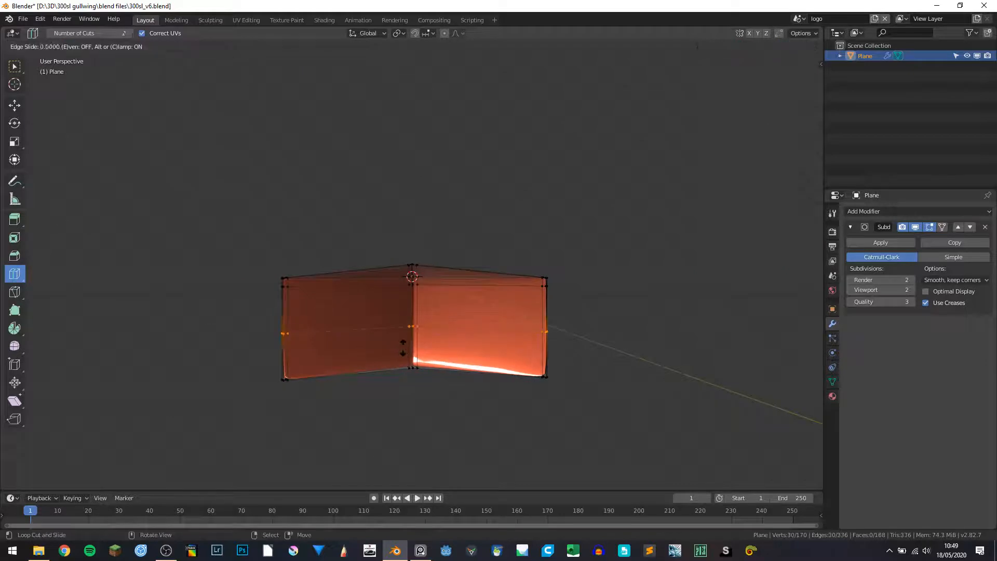
left_click(403, 390)
Return to object mode, save the file, and rename the star object "logo"
key("Tab")
middle_click_drag(403, 387, 419, 336)
key("ctrl+s")
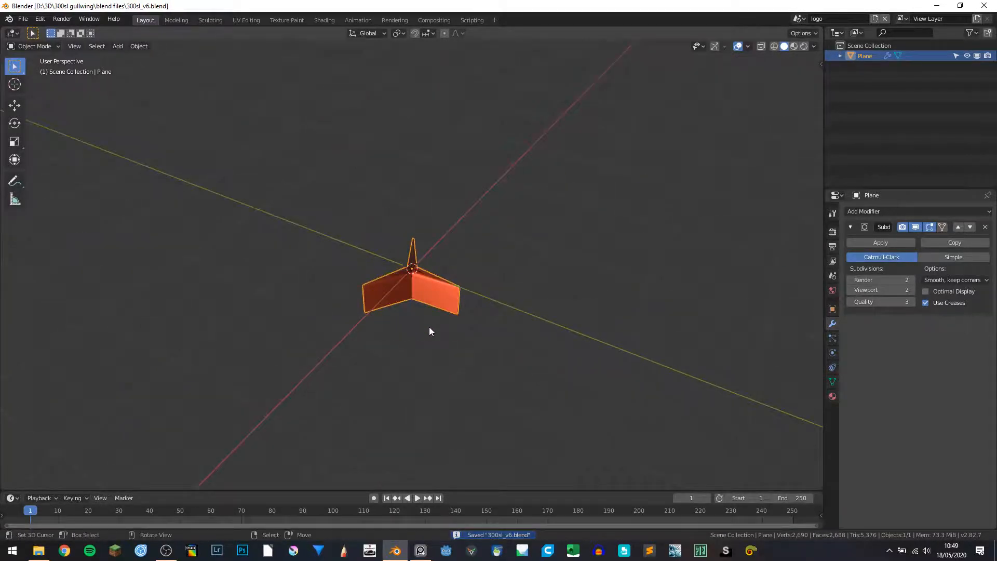
key("F2")
type("logo")
key("Return")
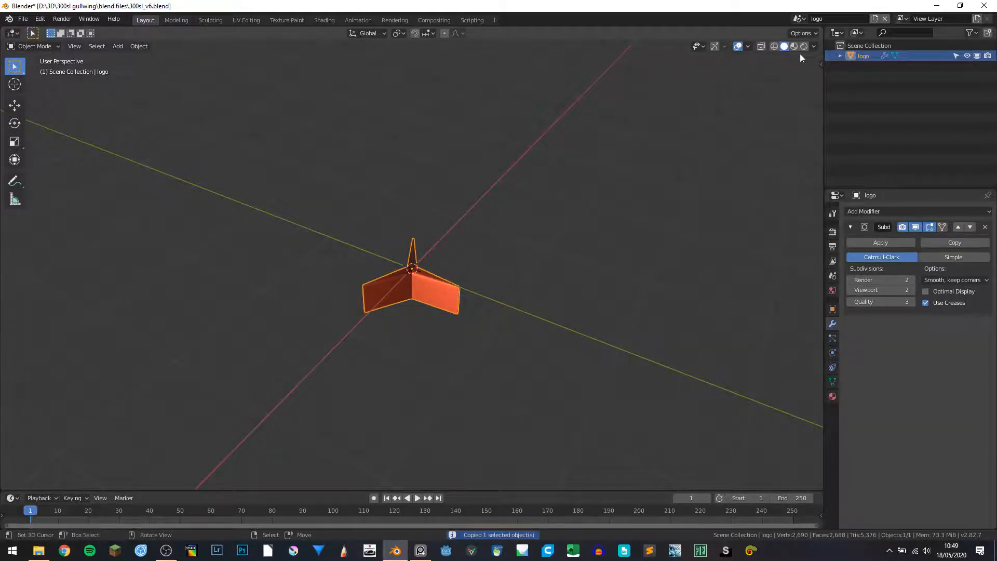
Switch to the scene containing the car, rename it "car", and paste the copied logo into it
left_click(798, 18)
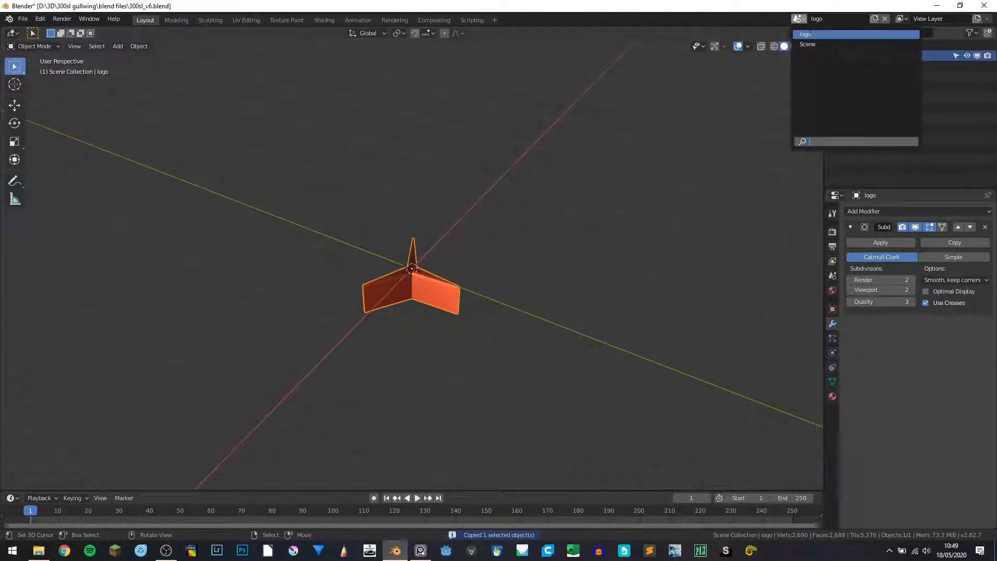
left_click(807, 44)
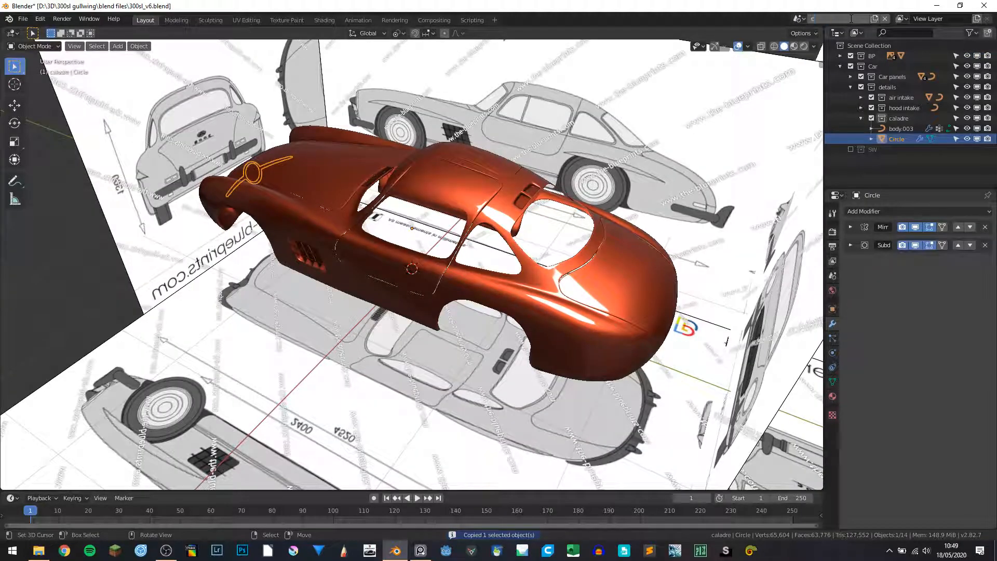
middle_click_drag(726, 149, 817, 122)
key("ctrl+v")
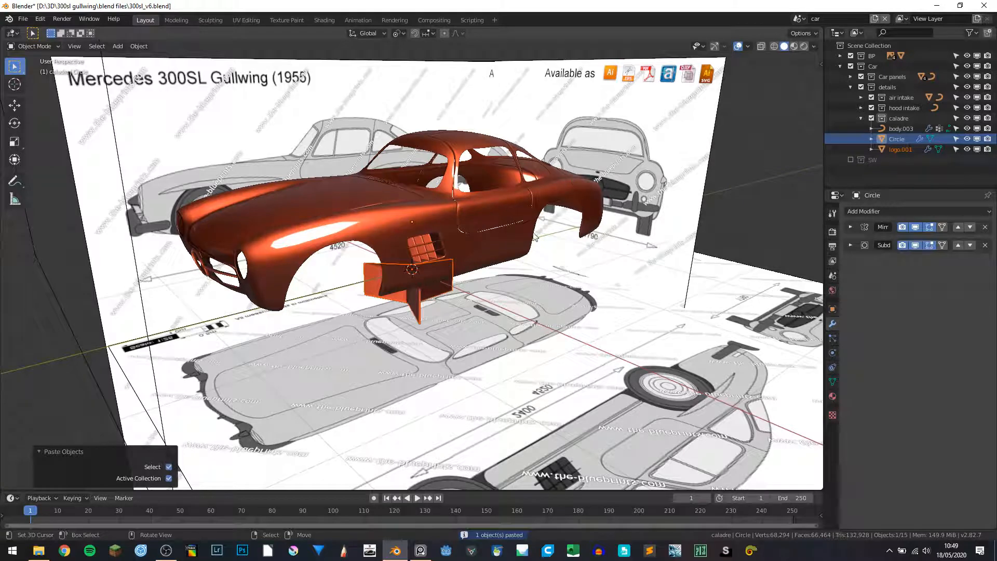
Select the pasted star below the car body and rename it "logo"
key("F2")
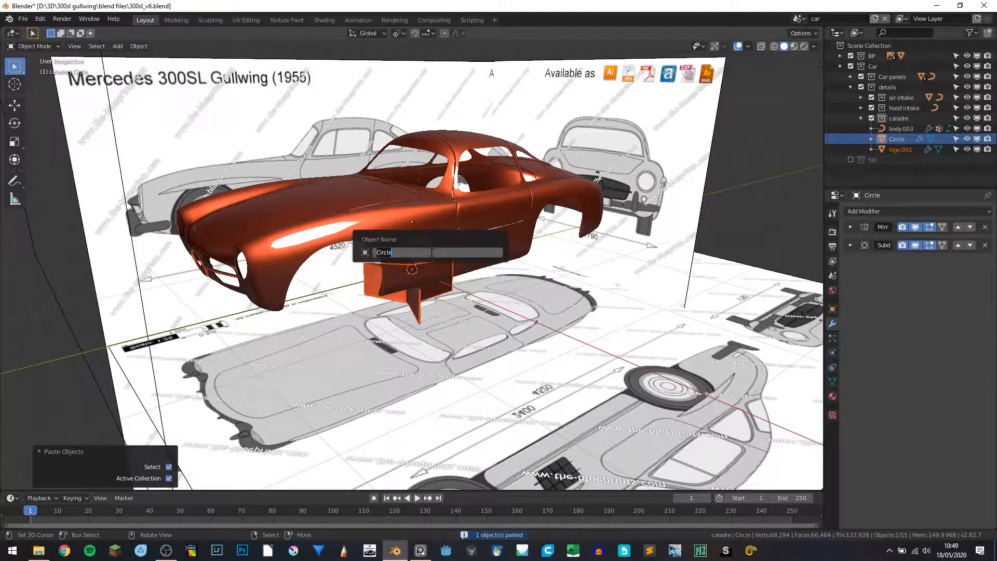
key("Escape")
left_click(417, 304)
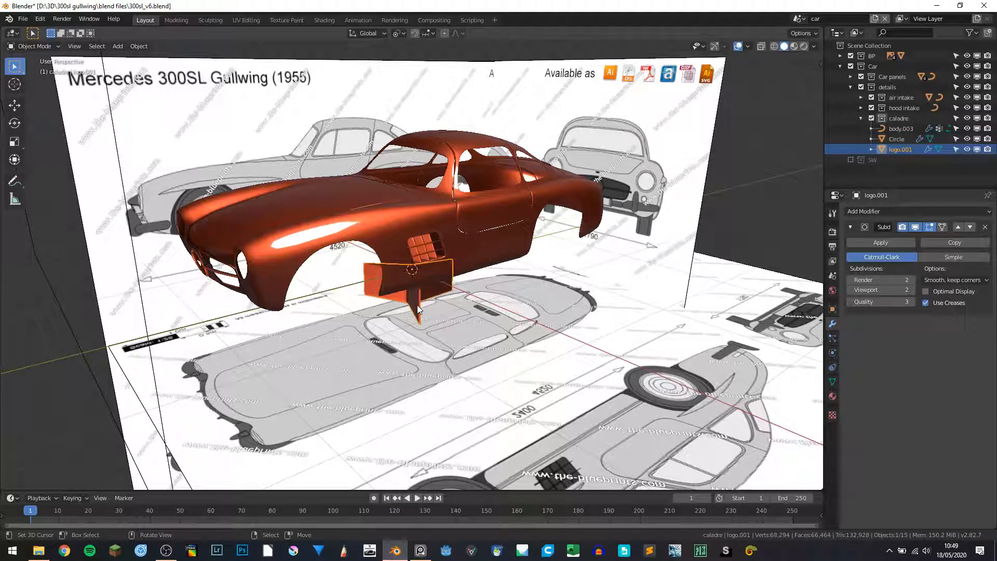
key("F2")
type("logo")
key("Return")
In the right view, rotate the logo about -115° and move it about -2.05 m in Y and 0.319 m in Z to the car's nose
middle_click_drag(454, 230, 410, 260)
key("KP_1")
key("KP_3")
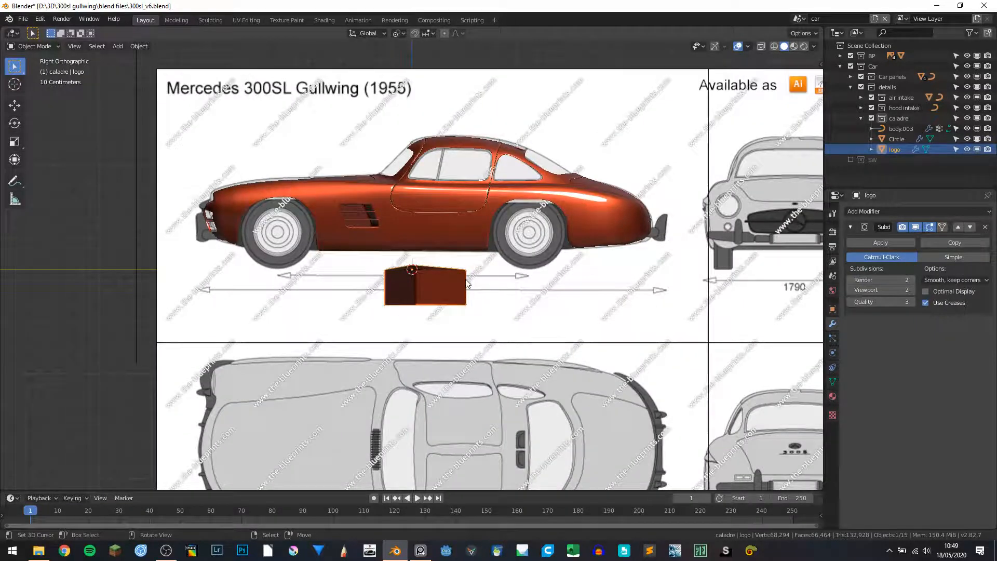
key("r")
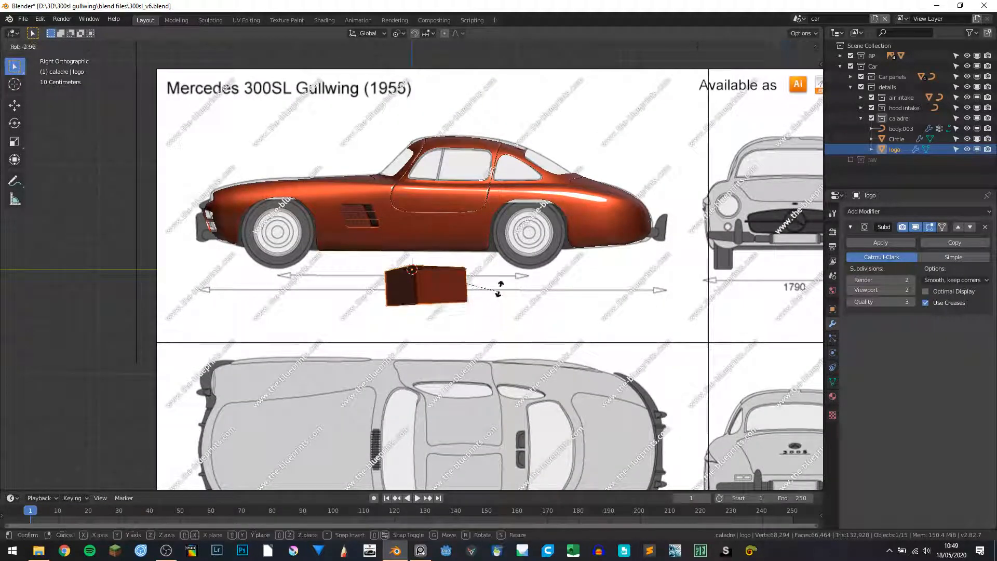
left_click(416, 201)
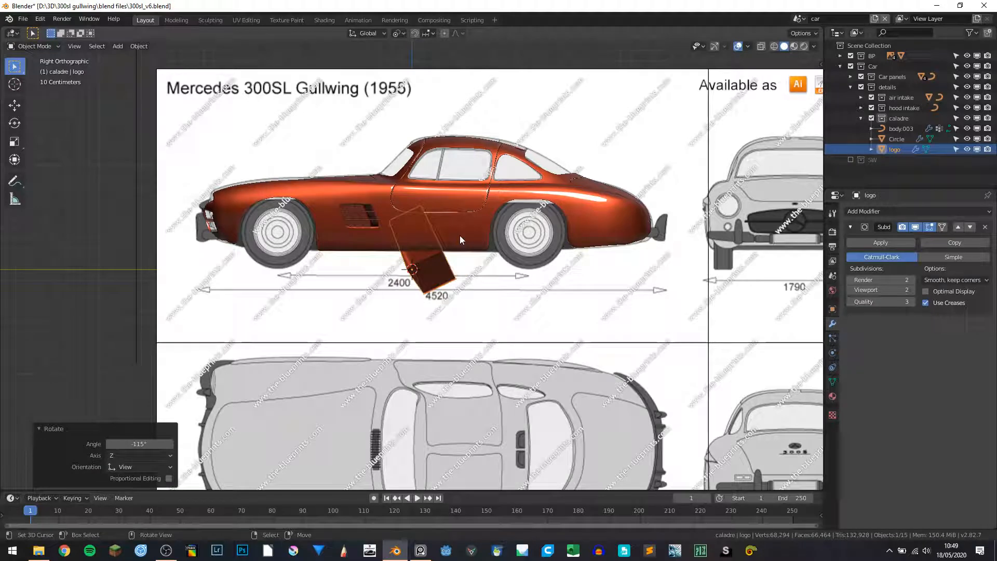
key("g")
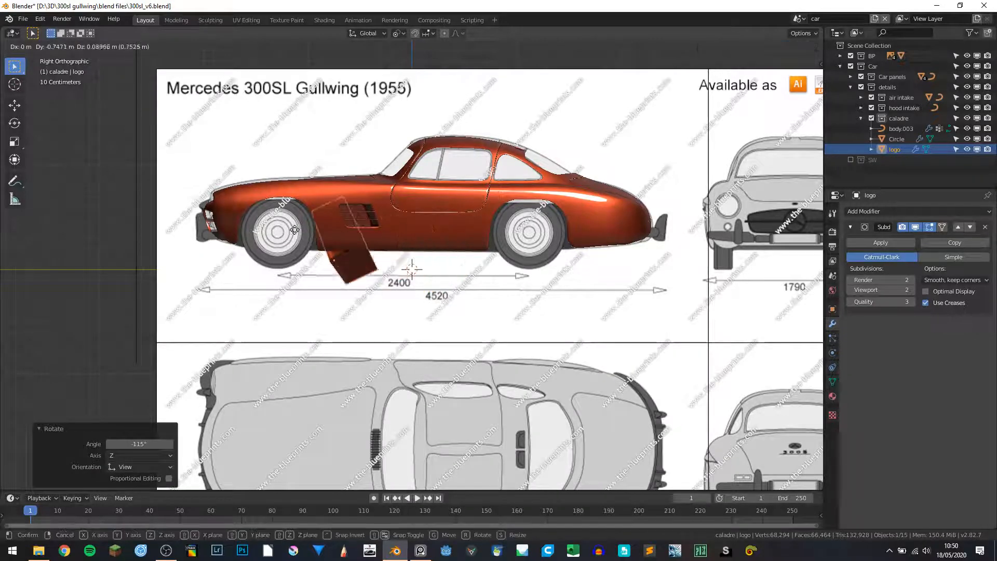
left_click(220, 213)
Scale the logo down by a factor of about 0.334 and rotate it about 6.59° toward the grille's slant
key("KP_Decimal")
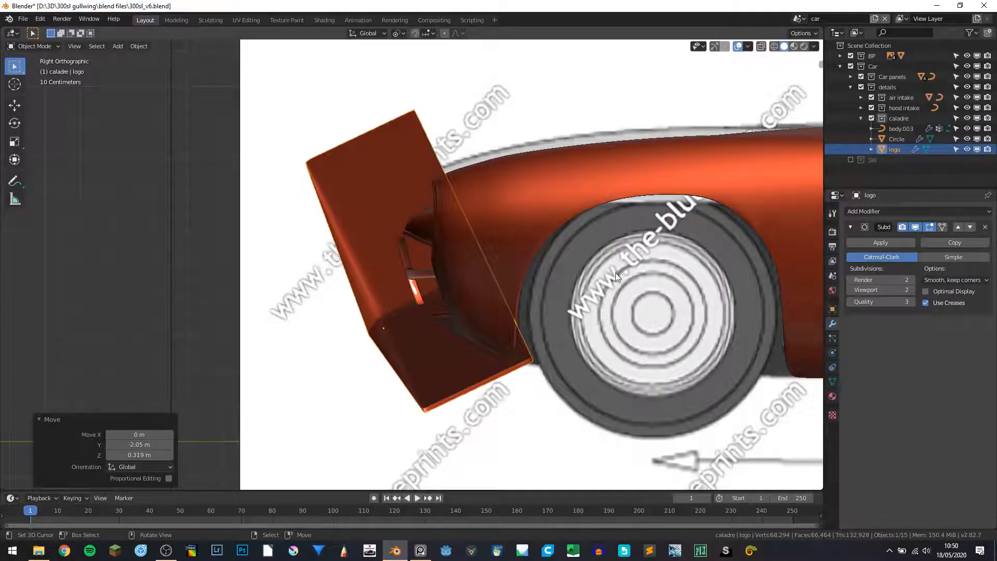
key("s")
left_click(446, 316)
key("KP_Decimal")
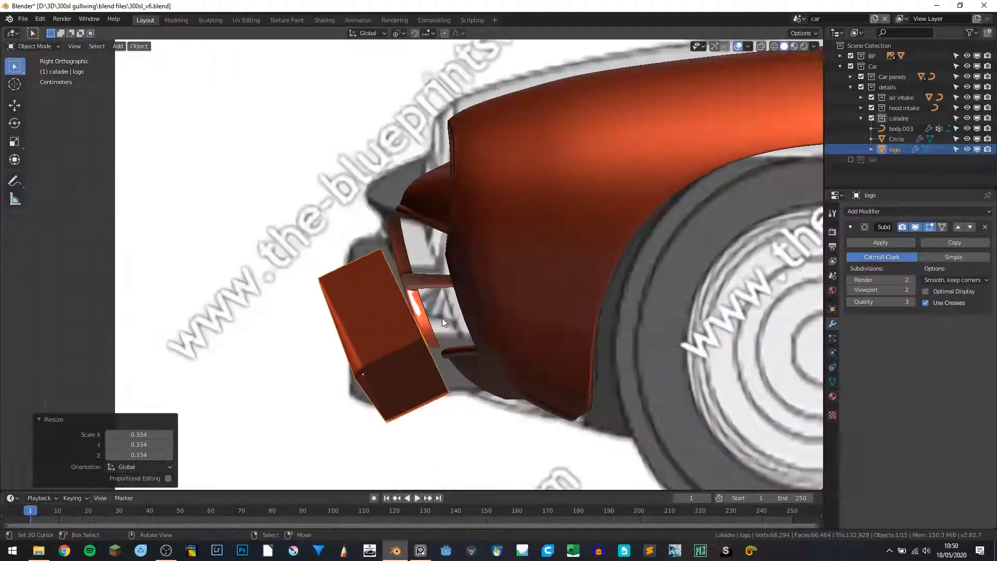
key("r")
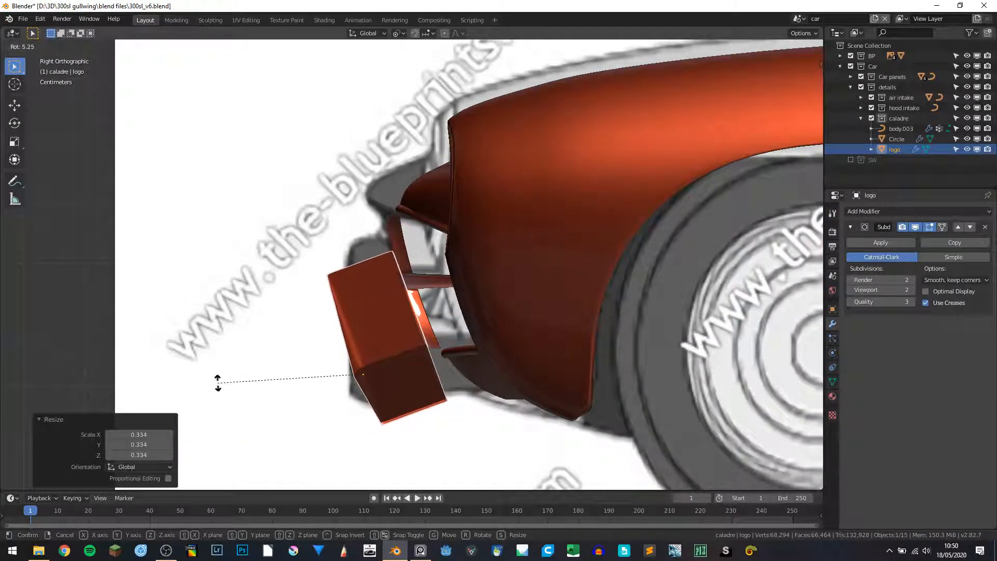
left_click(300, 330)
Move the logo up onto the grille ring and resize it by factors of about 0.707 and 1.091
key("g")
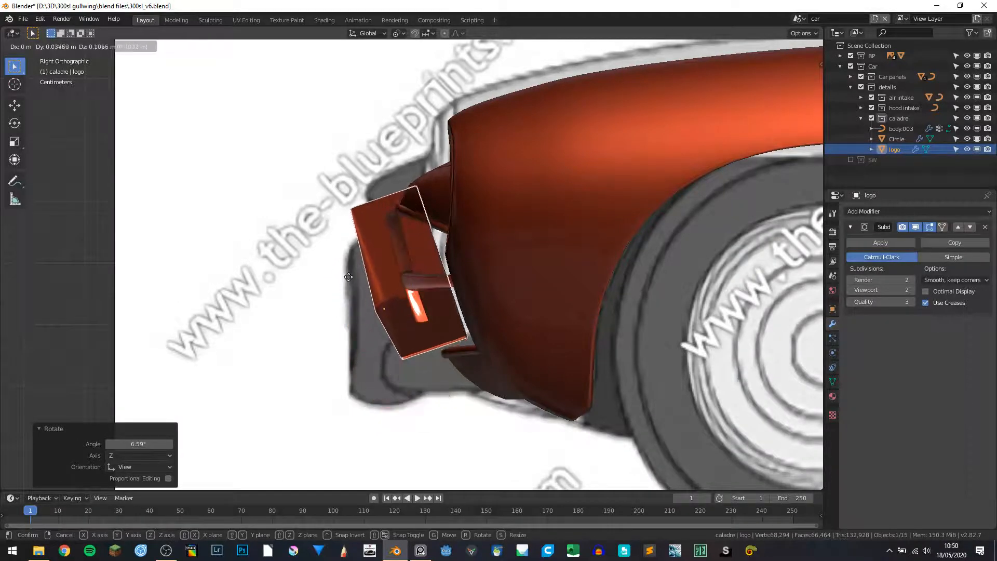
left_click(349, 282)
key("s")
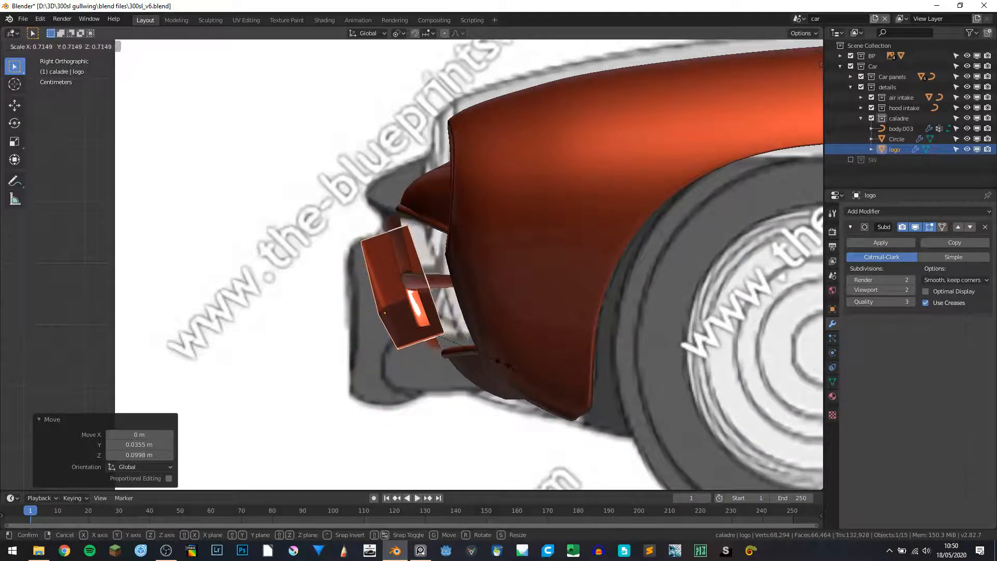
left_click(502, 367)
key("g")
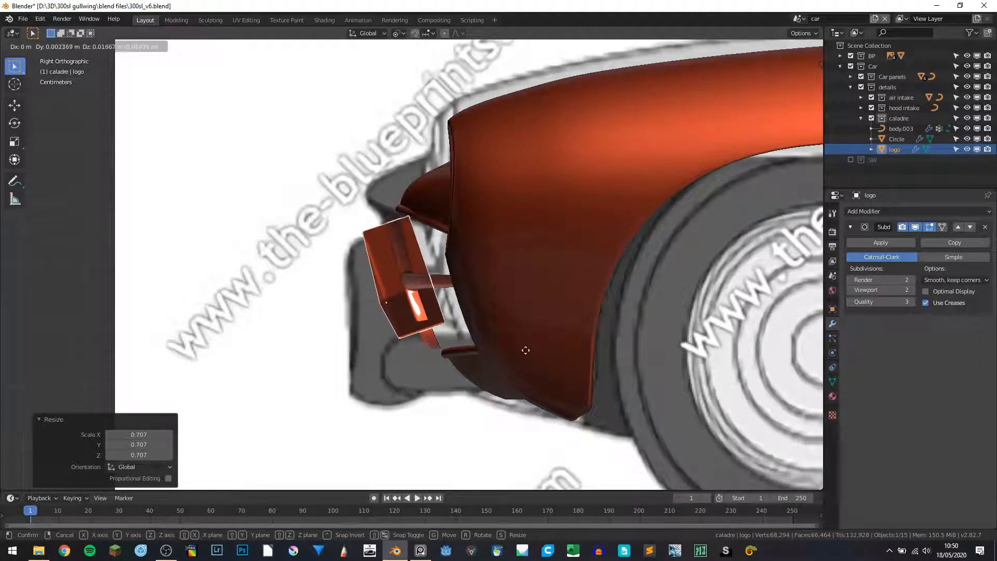
left_click(542, 390)
key("s")
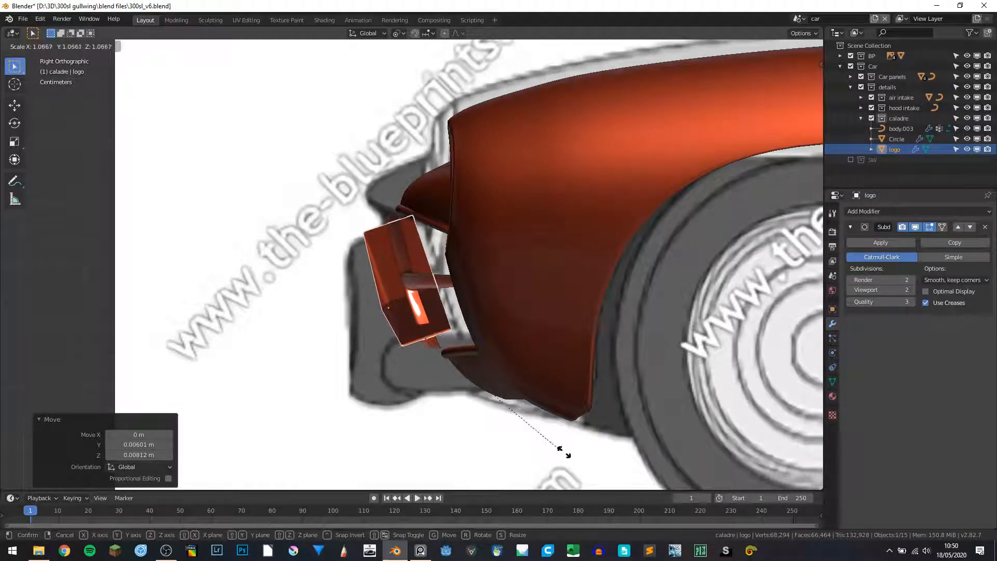
left_click(596, 466)
In the front view, scale the logo by about 0.763 and raise it about 0.033 m into the grille ring
key("KP_1")
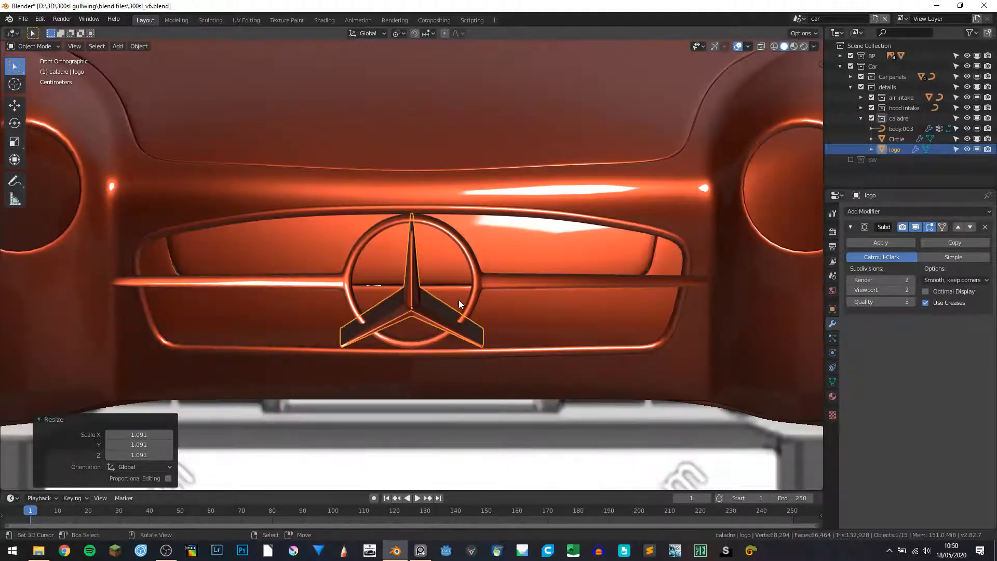
key("s")
left_click(467, 279)
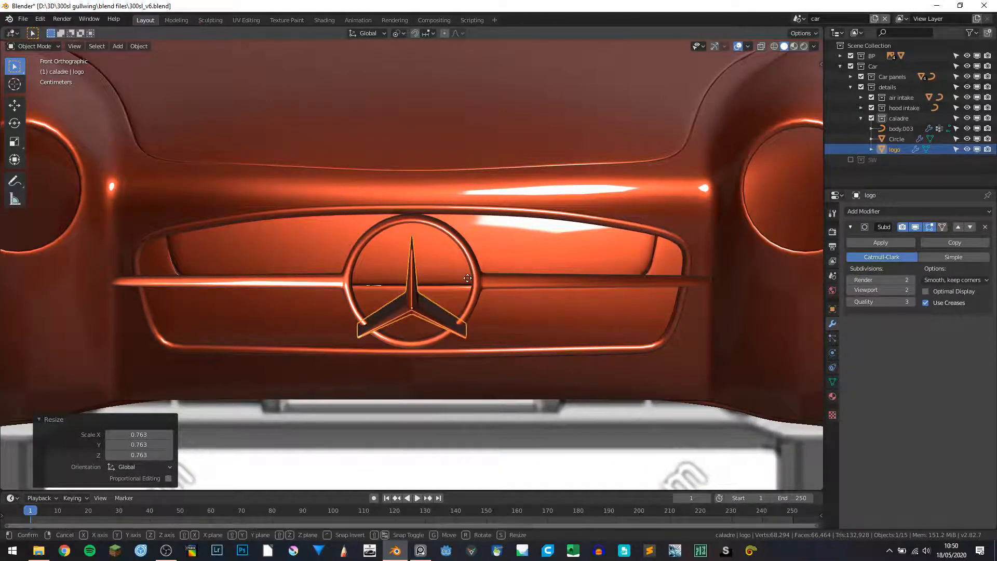
key("g")
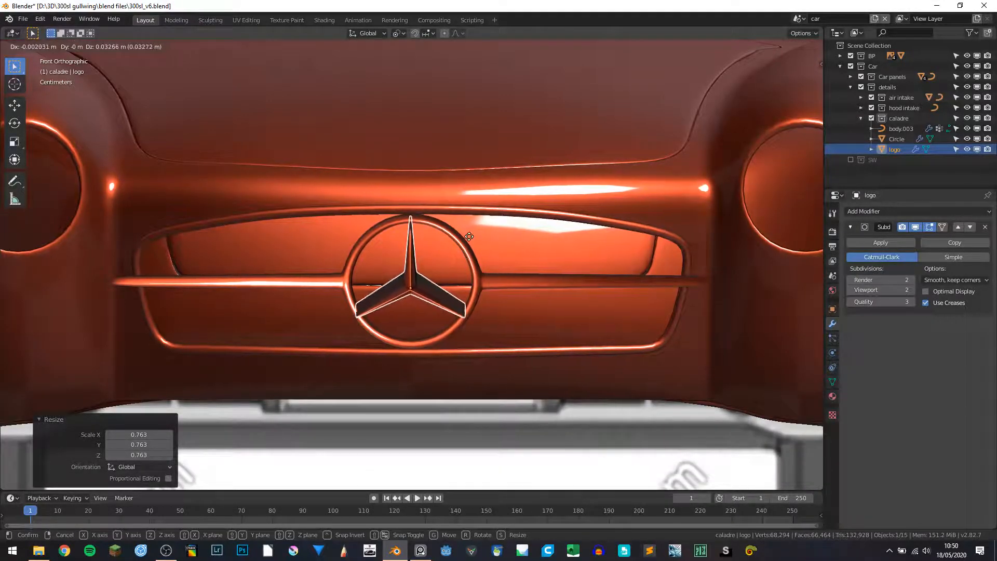
left_click(469, 237)
Push the logo back about 0.023 m along its local Z axis into the grille ring
middle_click_drag(468, 236, 610, 303)
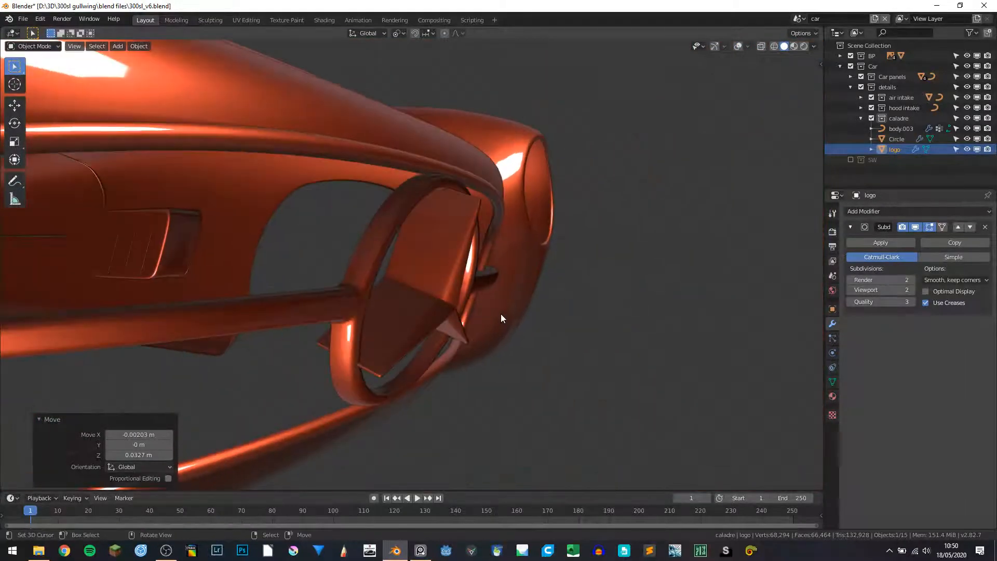
key("g")
key("z")
key("z")
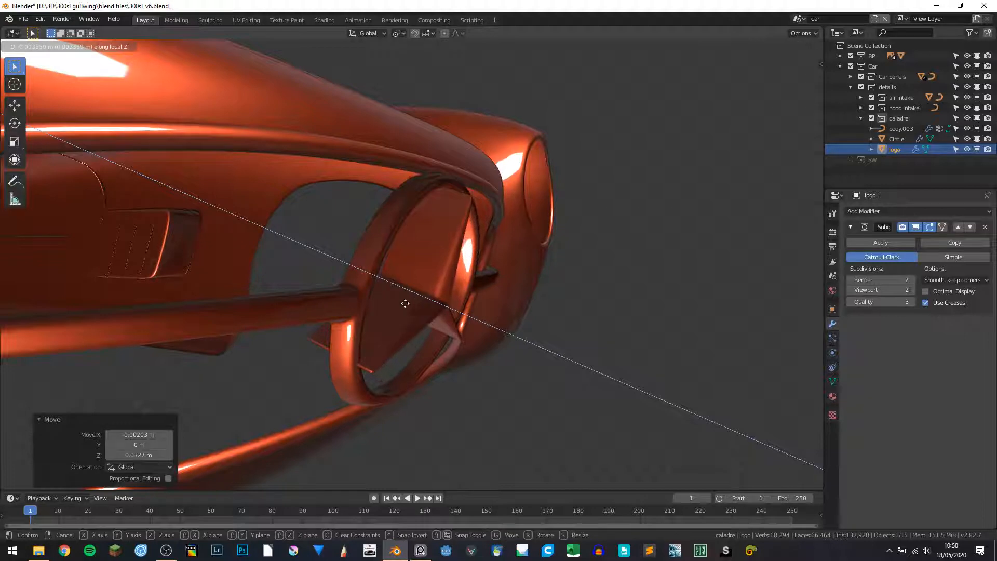
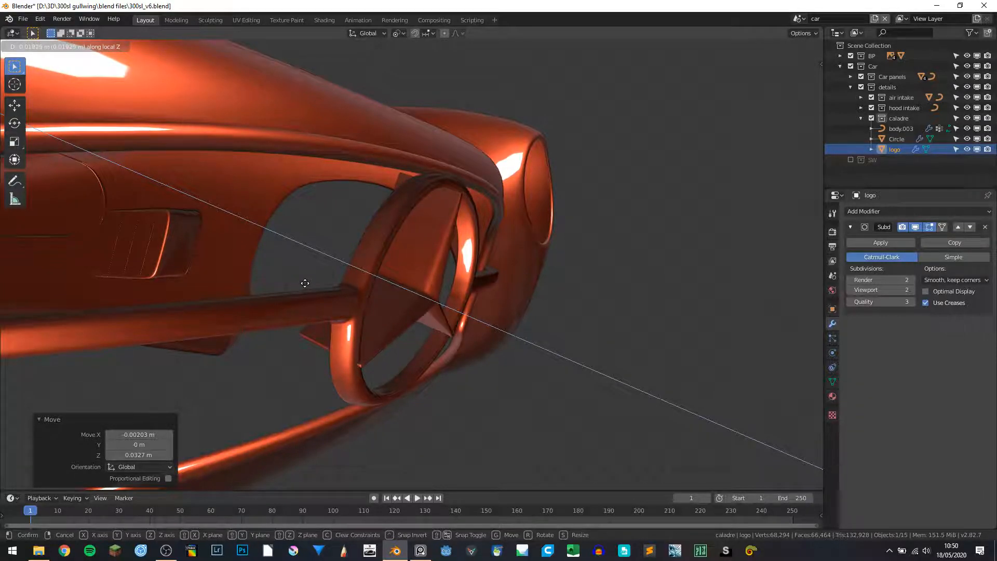
left_click(273, 261)
Lower the logo about 0.003 m along the global Z axis inside the grille ring
middle_click_drag(314, 282, 347, 285)
key("g")
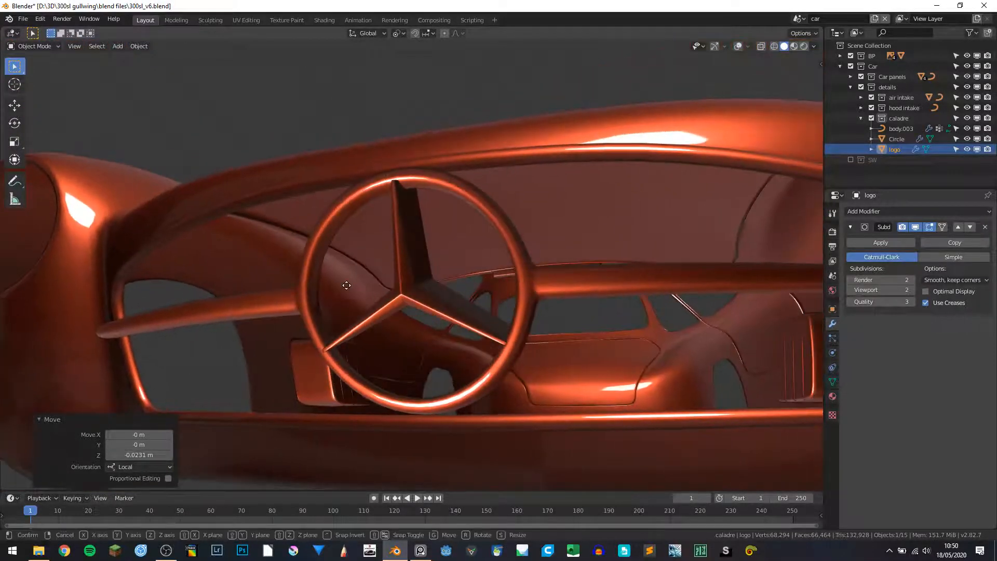
key("z")
left_click(356, 316)
Show the overlays, enter edit mode on the logo, and snap the 3D cursor to a front tip vertex of a lower arm
middle_click_drag(360, 311, 467, 288)
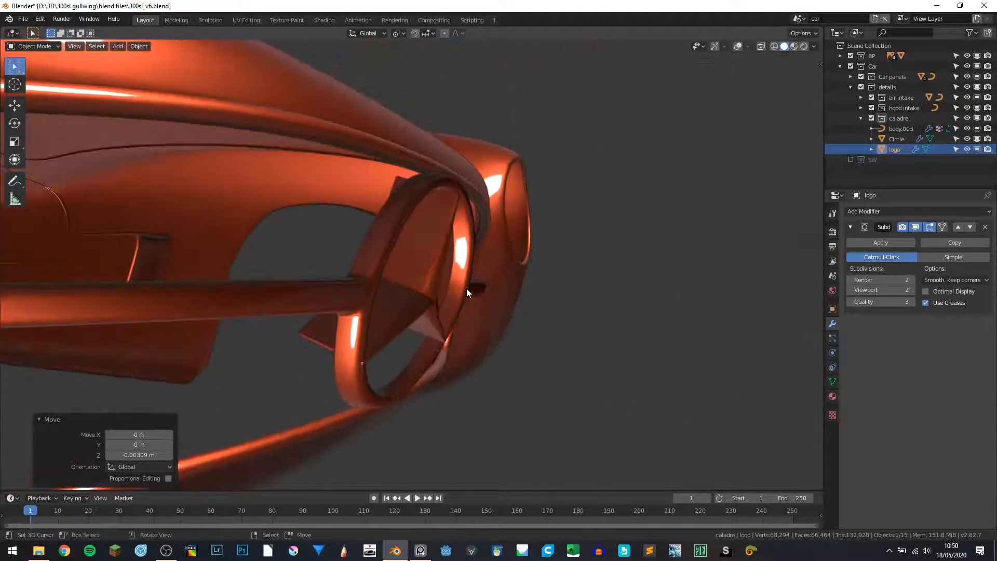
key("alt+shift+z")
key("Tab")
middle_click_drag(488, 344, 307, 337)
middle_click_drag(396, 349, 379, 299, "ctrl")
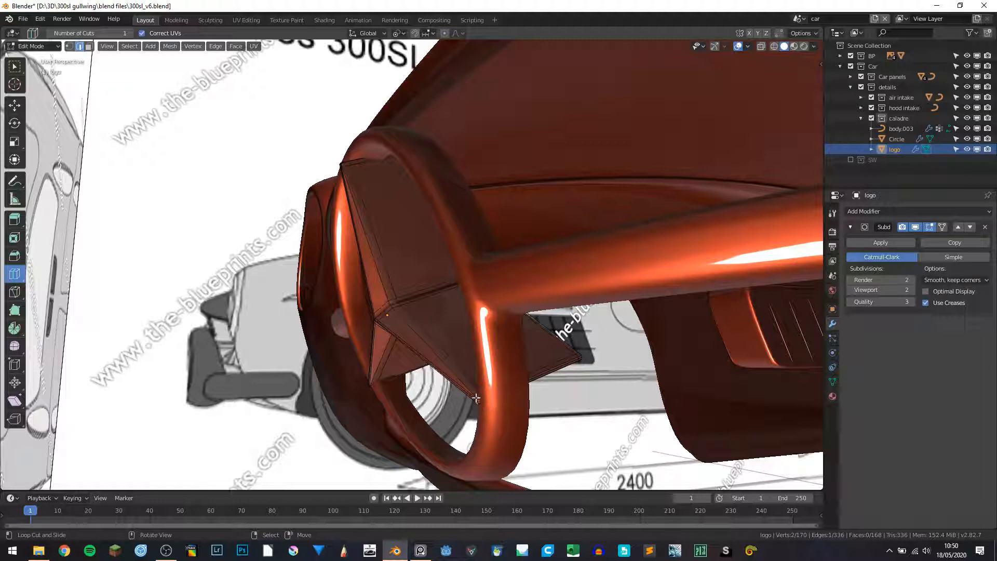
left_click(69, 46)
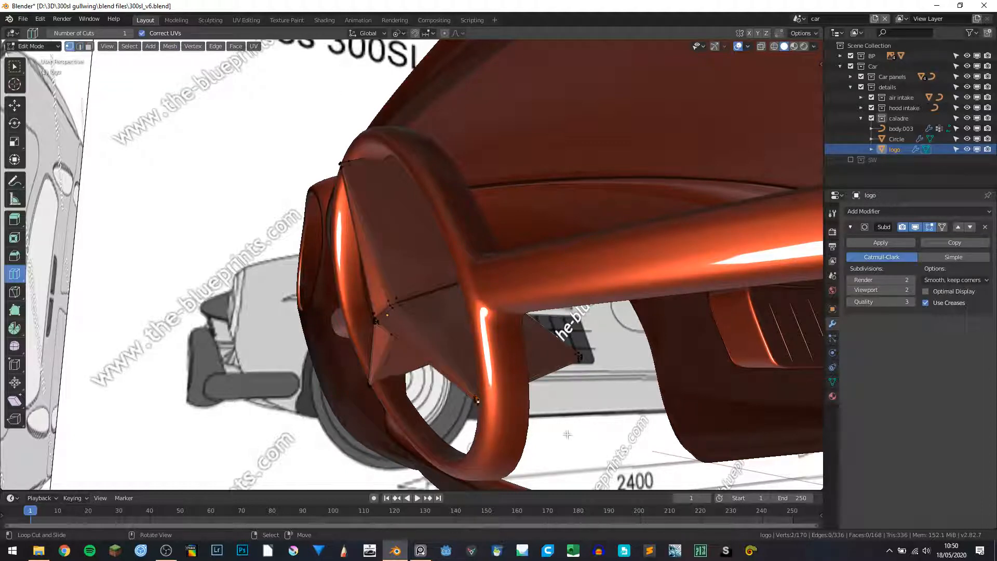
key("shift+s")
left_click(568, 485)
Return to object mode and set the transform pivot point to the 3D Cursor
middle_click_drag(415, 319, 597, 343)
key("Tab")
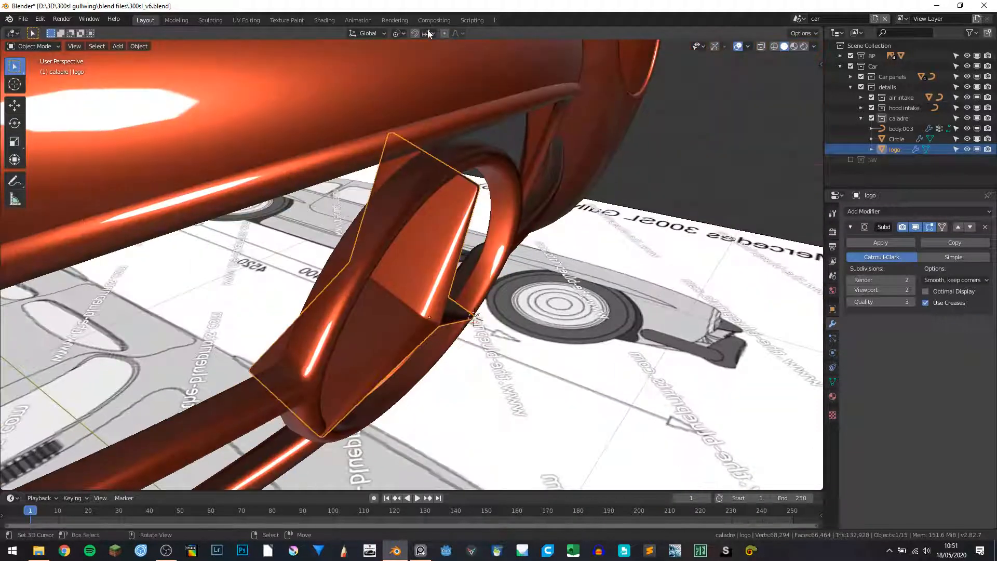
left_click(398, 33)
left_click(425, 55)
Tilt the logo about the global X axis around the 3D cursor in two small rotations, the second by -3.08°
middle_click_drag(597, 252, 402, 237)
middle_click_drag(437, 273, 447, 267)
key("r")
key("x")
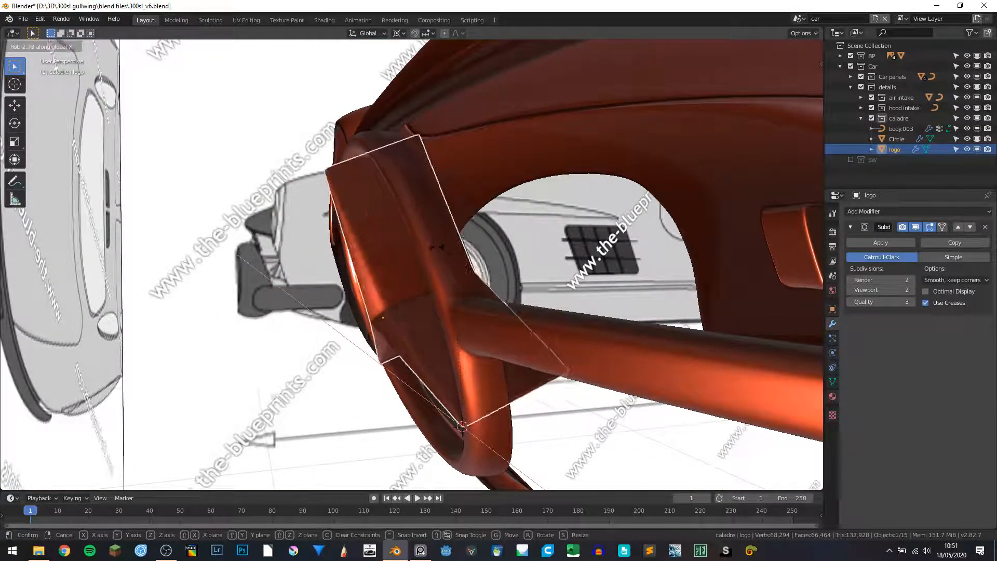
left_click(461, 258)
middle_click_drag(469, 406, 366, 199)
key("r")
key("x")
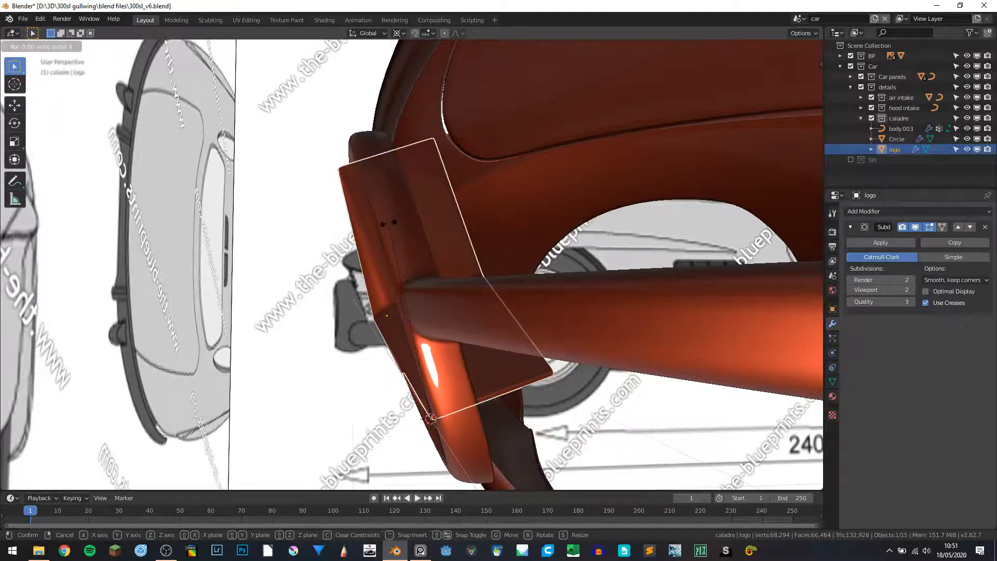
left_click(90, 341)
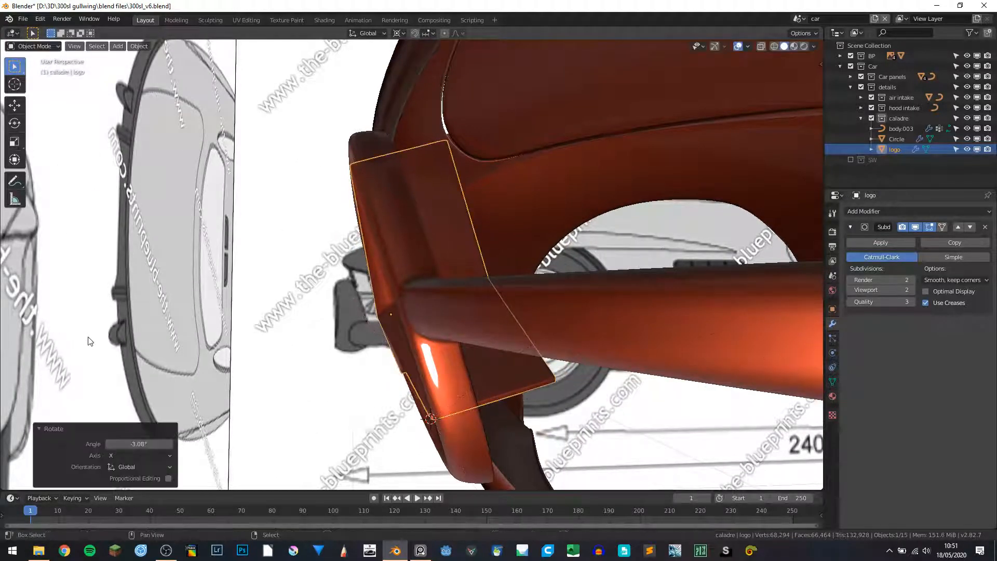
Raise the logo 0.0013 m along the global Z axis inside the grille ring
middle_click_drag(167, 278, 288, 280)
key("g")
key("z")
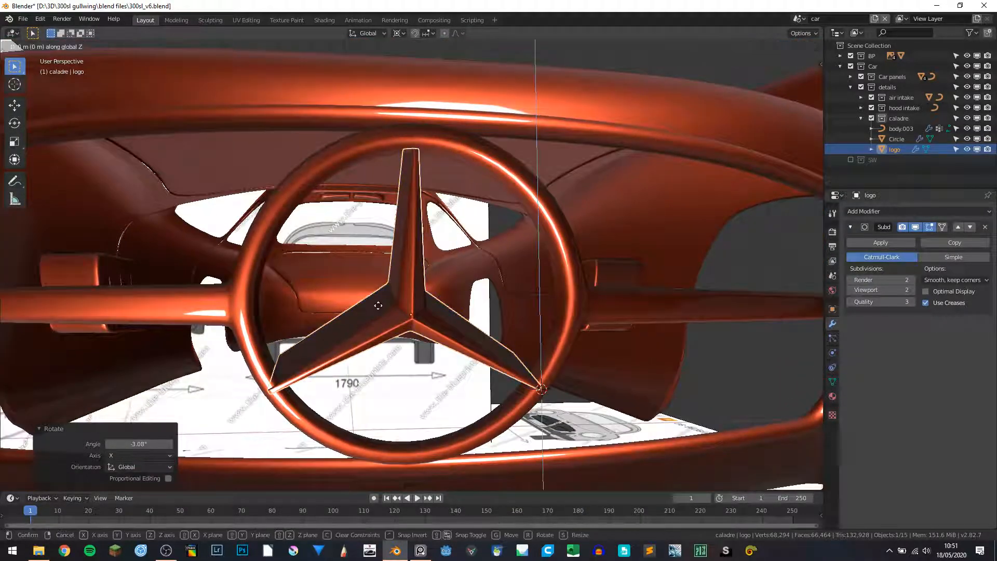
left_click(426, 297)
Tilt the logo slightly about the global X axis and raise it 0.00215 m along global Z
middle_click_drag(424, 298, 457, 304)
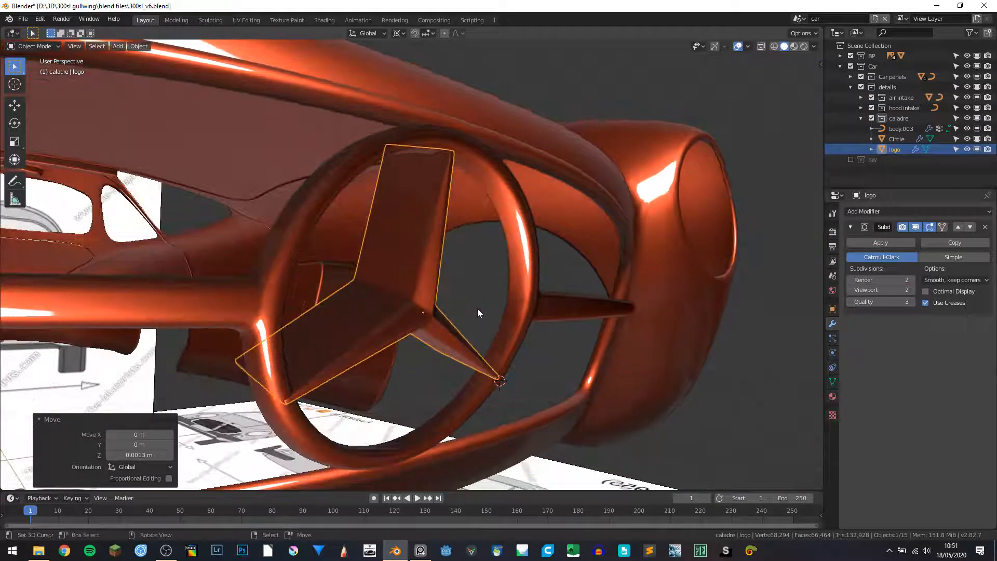
key("r")
key("x")
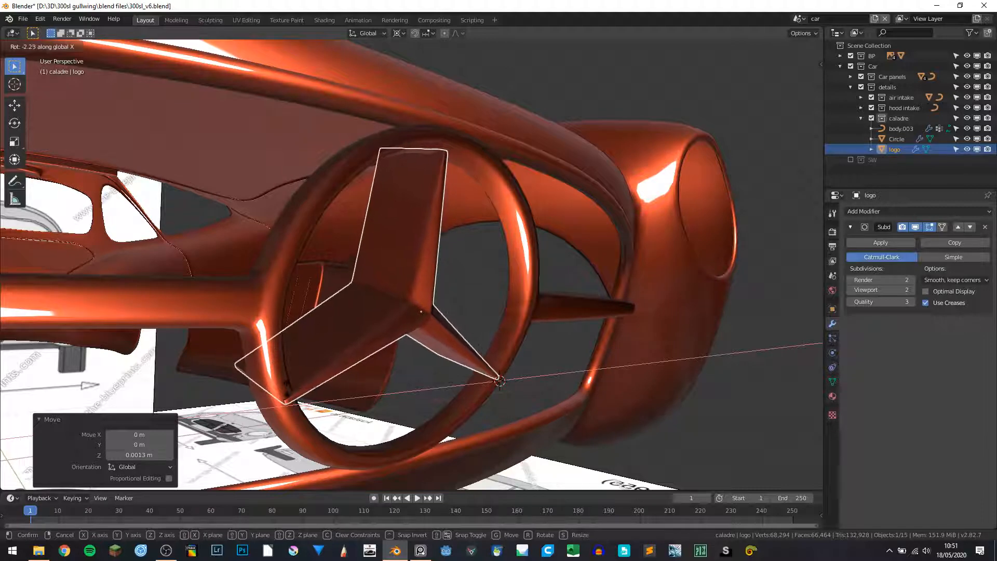
key("g")
key("z")
left_click(407, 324)
Shift the logo along the global Y axis by 0.000984 m and by a further 0.00175 m to seat it in the ring
middle_click_drag(407, 324, 327, 348)
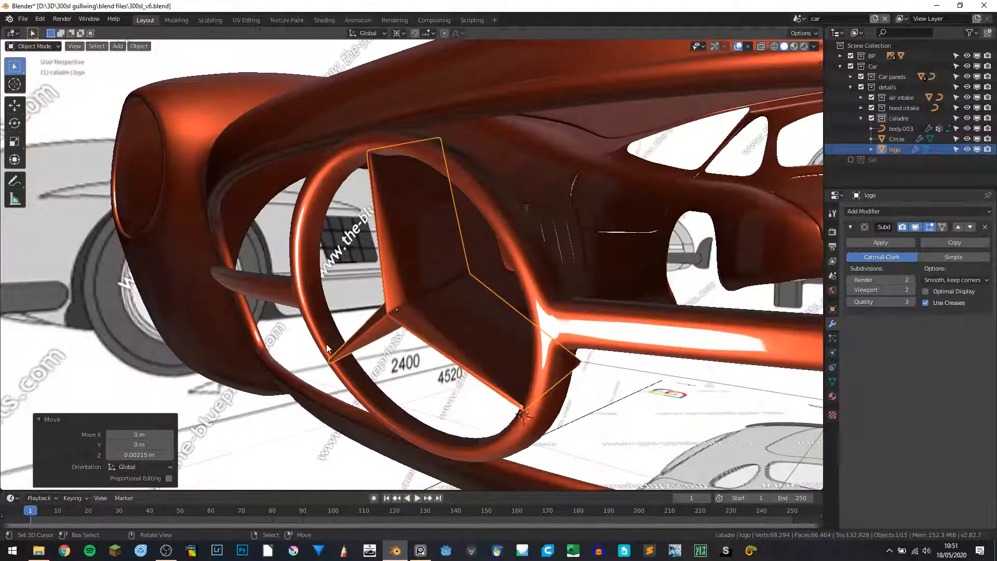
key("g")
key("x")
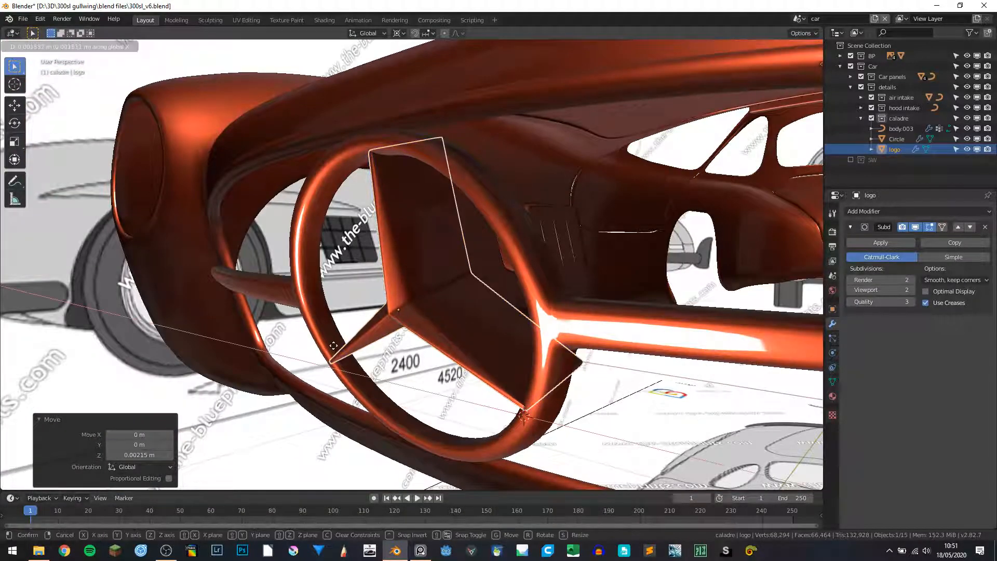
key("y")
left_click(347, 352)
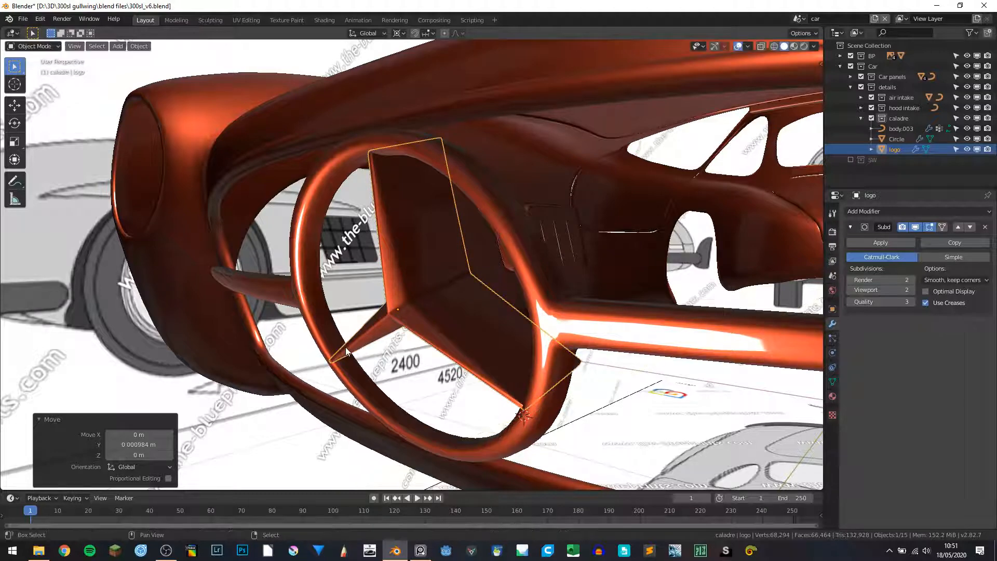
key("g")
key("y")
left_click(340, 351)
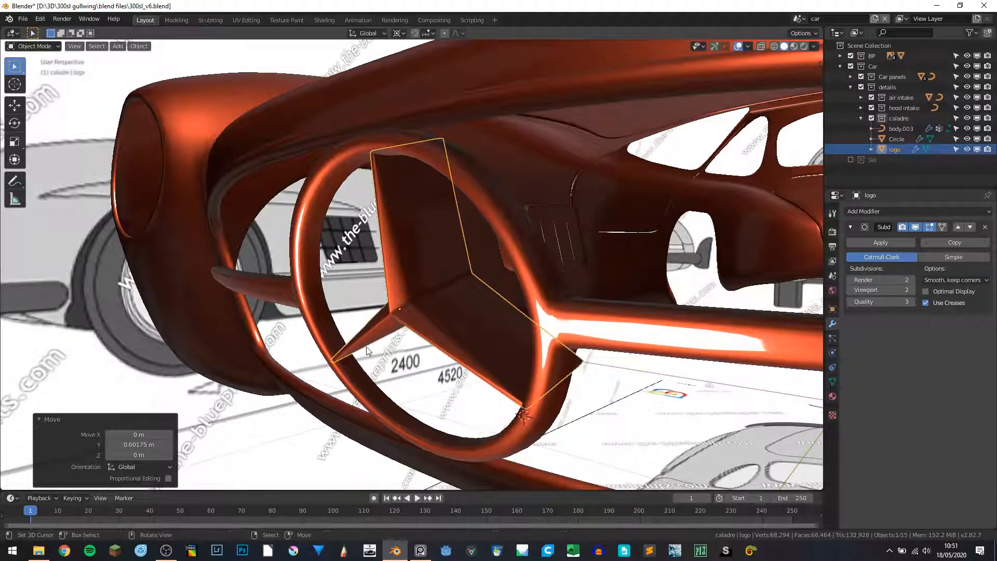
Hide the viewport overlays and save the car file
scroll(392, 356, "down", 3)
key("alt+shift+z")
scroll(373, 340, "down", 5)
middle_click_drag(354, 327, 393, 328)
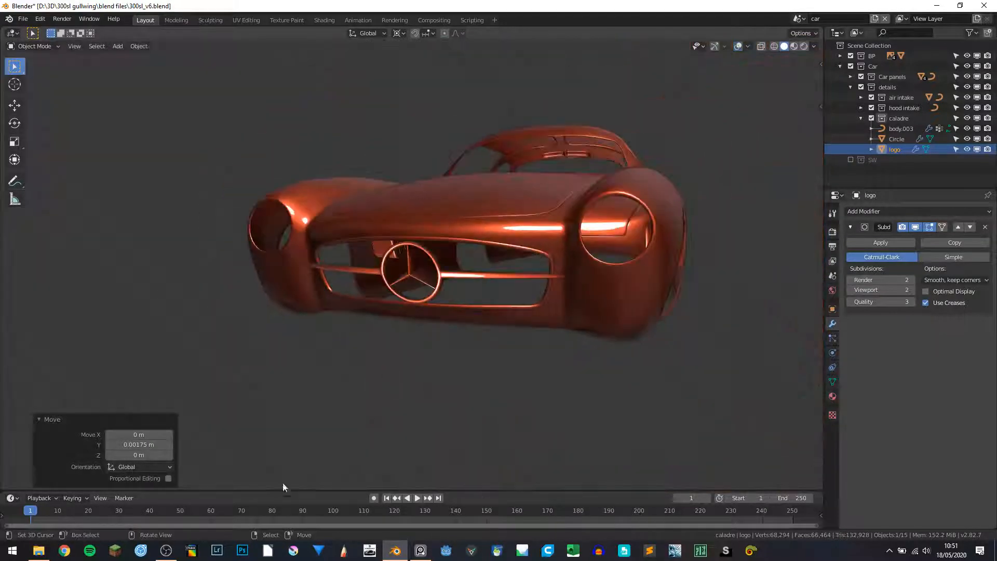
left_click(174, 547)
middle_click_drag(323, 359, 369, 354)
key("ctrl+s")
Enter edit mode on the logo, select the edge loop bordering the star's back face, and hide it to detach the back section
middle_click_drag(483, 266, 451, 297)
scroll(415, 314, "up", 5)
scroll(466, 324, "down", 8)
scroll(453, 318, "up", 3)
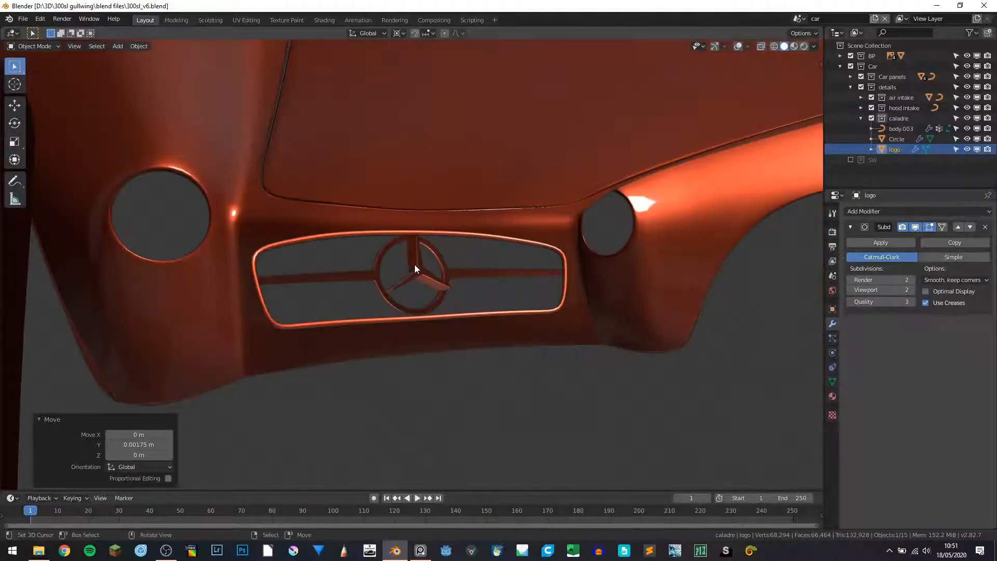
key("Tab")
scroll(418, 267, "up", 8)
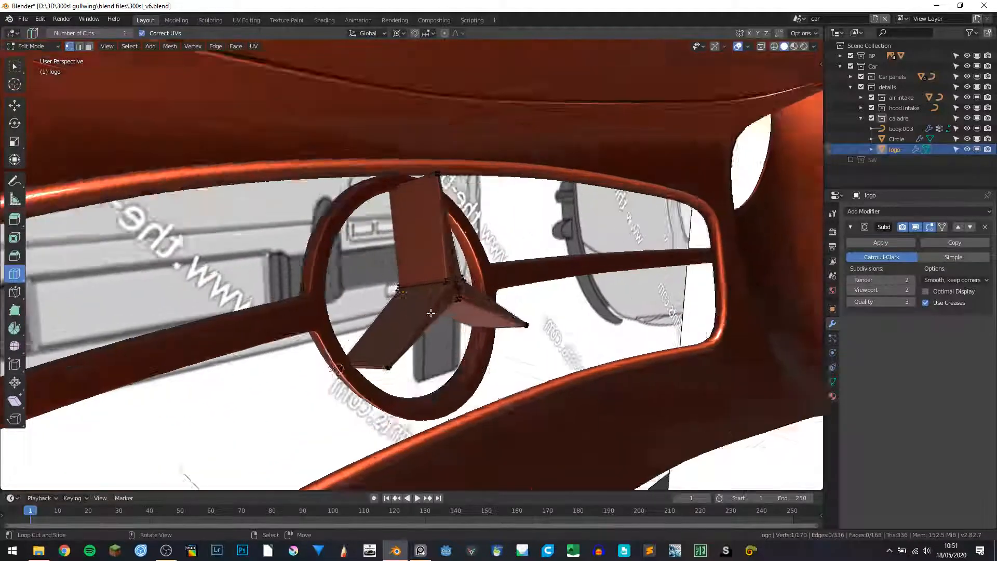
scroll(431, 313, "up", 4)
middle_click_drag(443, 323, 526, 292)
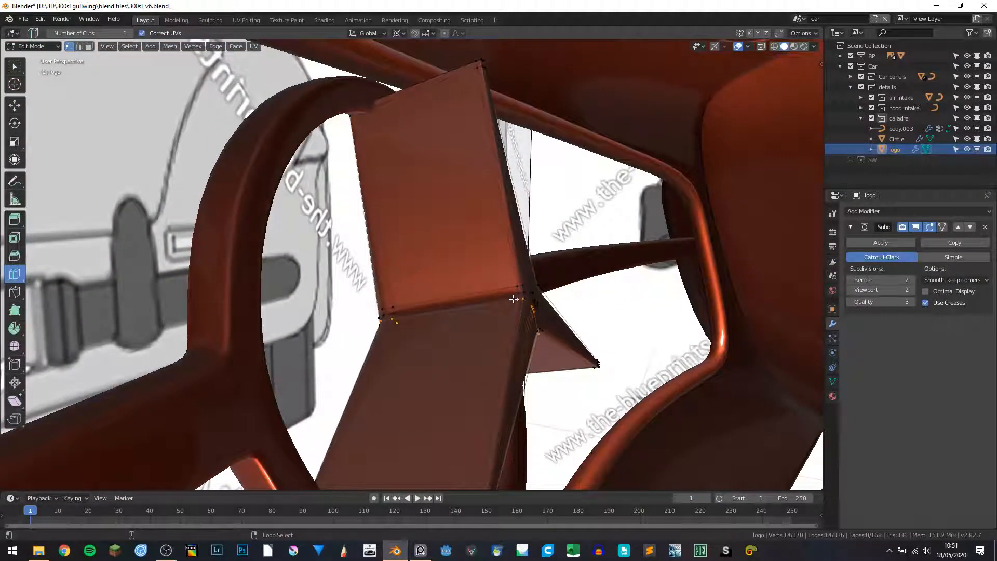
key("a")
key("alt+a")
left_click(517, 282, "alt+shift")
middle_click_drag(517, 281, 556, 260)
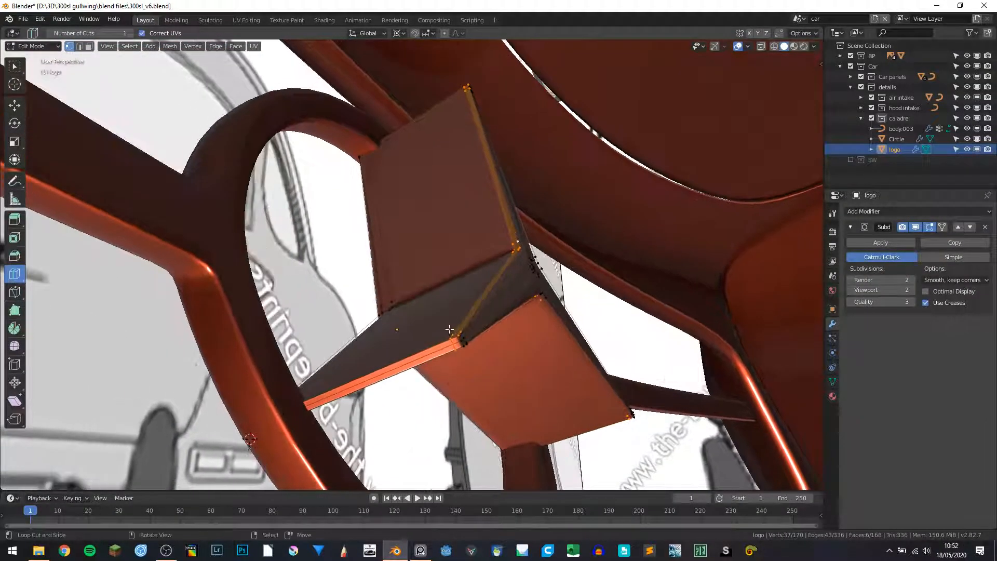
key("alt+a")
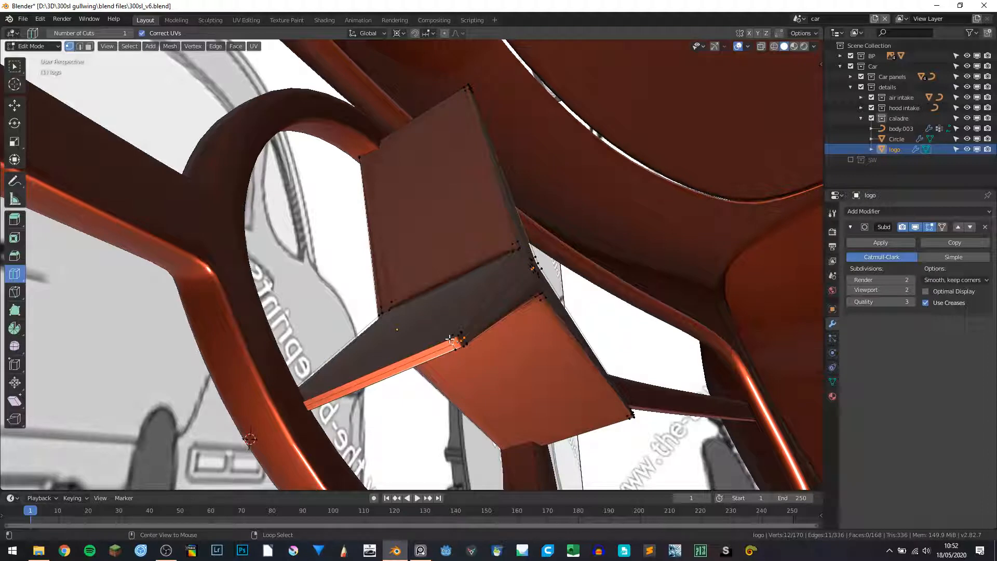
key("h")
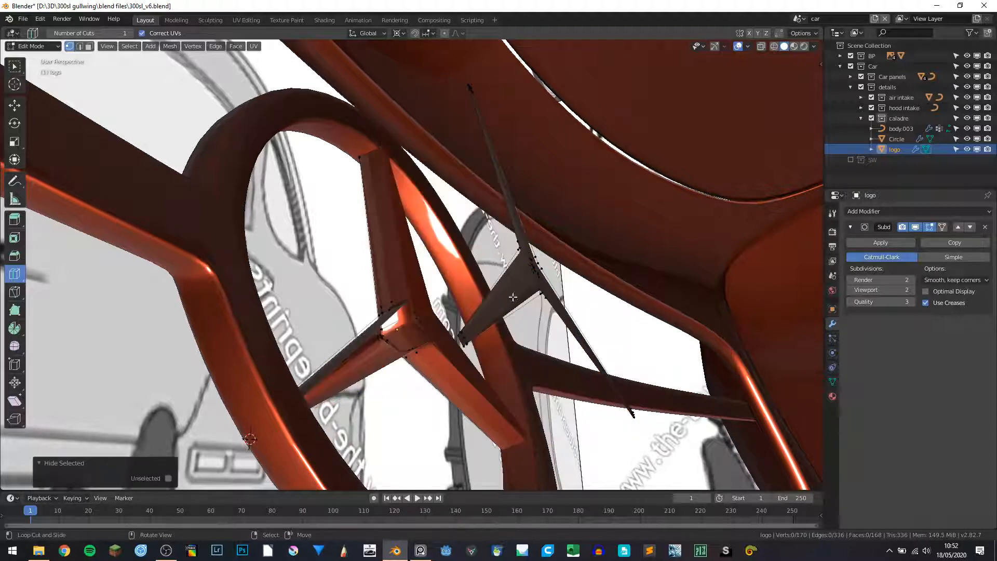
Select the star's linked back section, reveal the hidden loop, and move both 0.052 m along local Z to thin the logo
key("l")
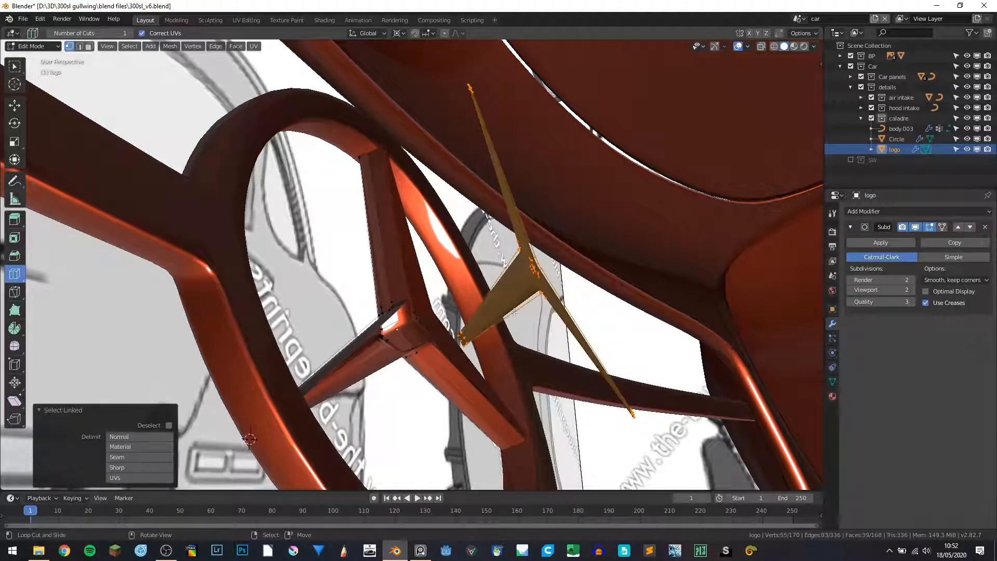
key("alt+h")
middle_click_drag(476, 295, 481, 314)
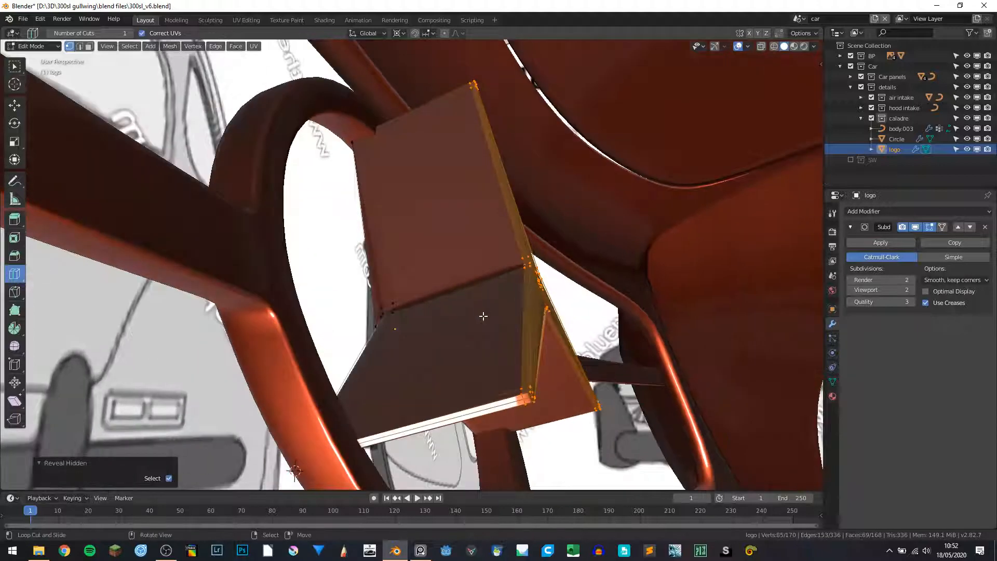
key("g")
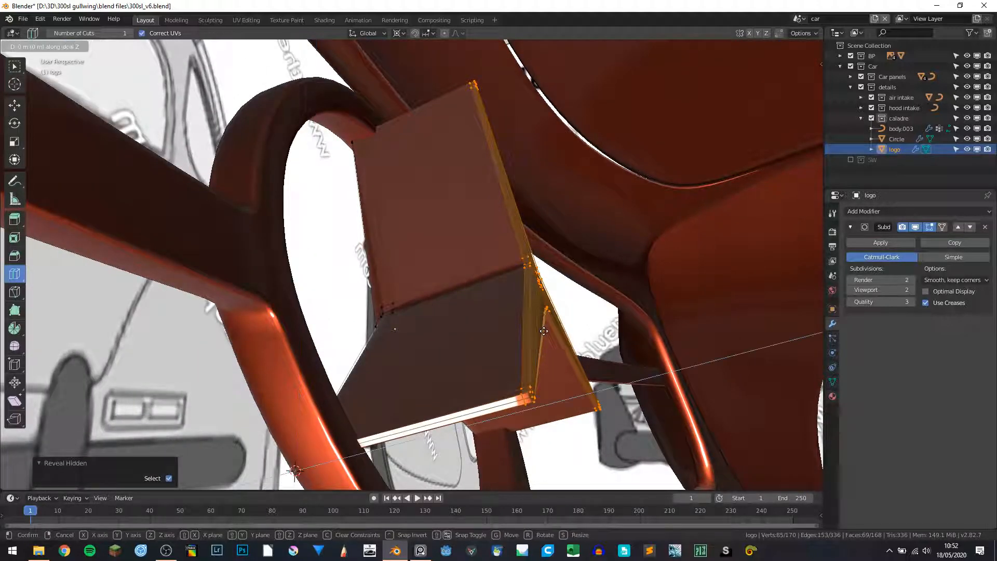
key("z")
key("z")
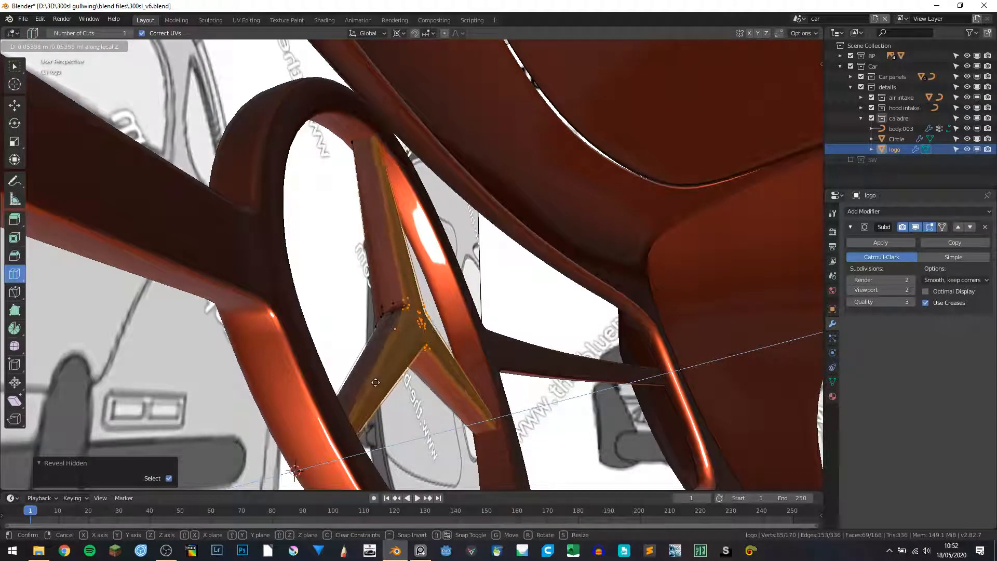
left_click(383, 384)
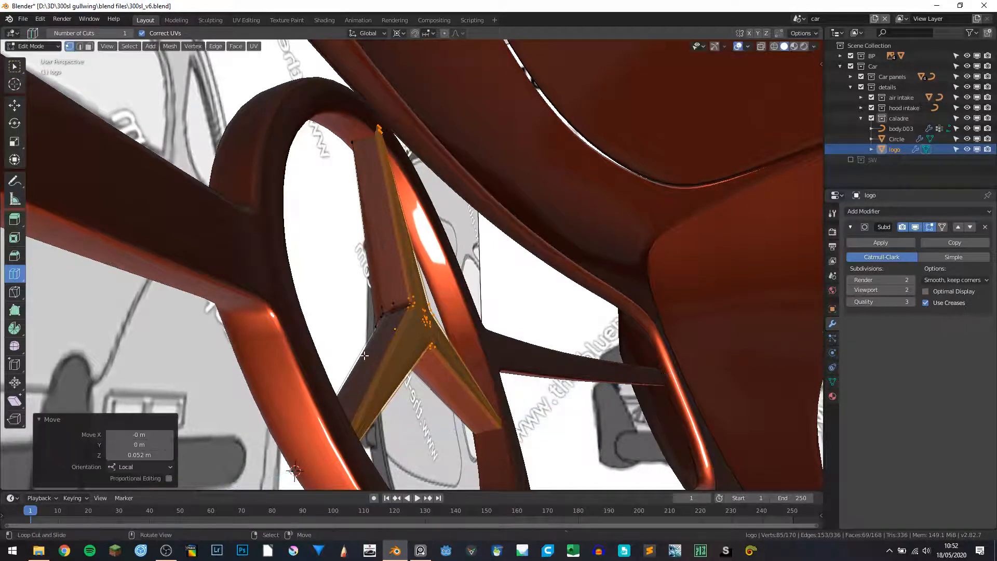
Return to object mode and rotate the logo 1.56° about its local X axis around the 3D cursor
key("Tab")
key("r")
key("x")
key("x")
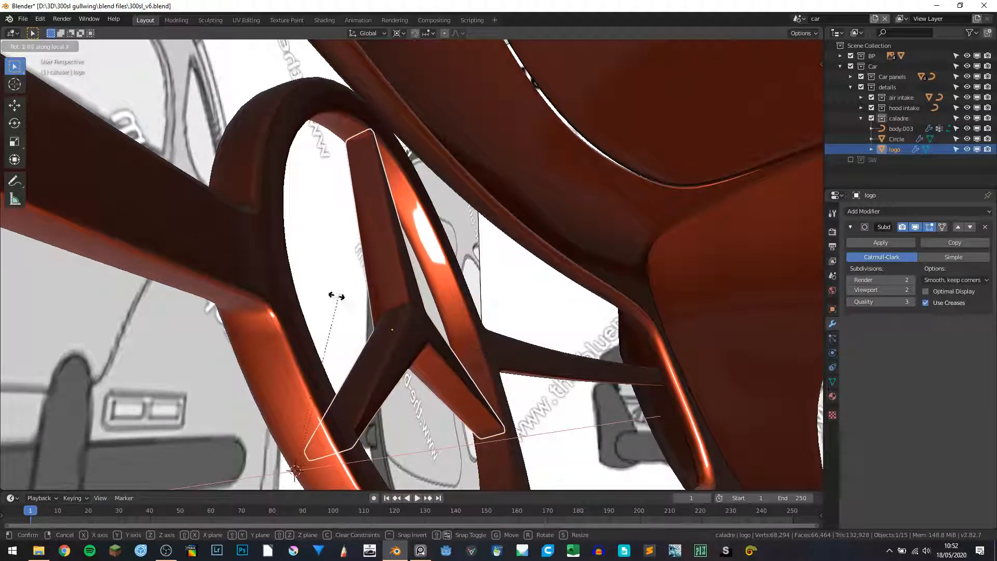
left_click(331, 299)
Hide the overlays, save the car file, and check the whole car with the fitted logo
middle_click_drag(281, 299, 467, 341)
key("alt+shift+z")
scroll(393, 302, "down", 5)
key("ctrl+s")
middle_click_drag(563, 316, 525, 330)
scroll(424, 337, "down", 8)
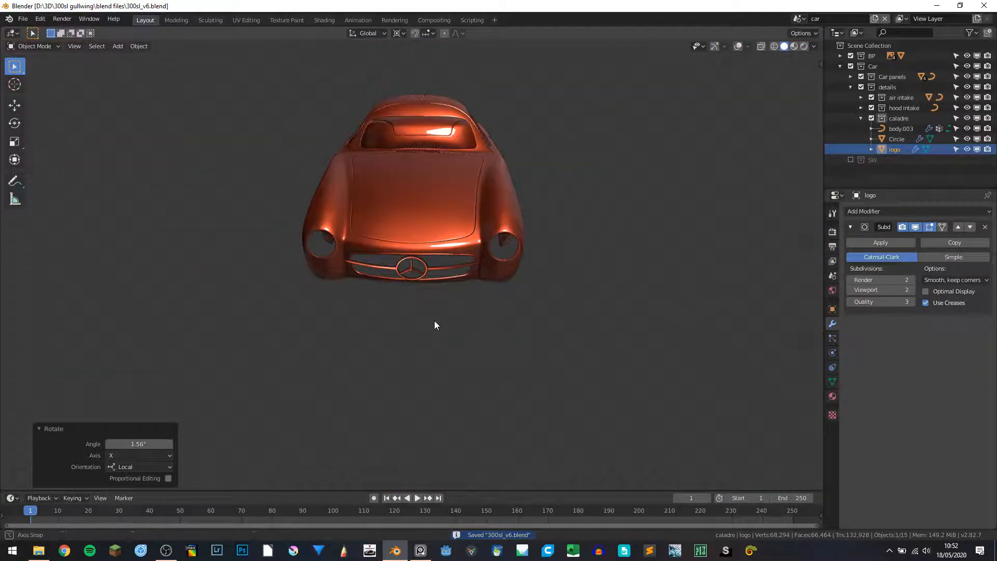
middle_click_drag(434, 324, 500, 330)
scroll(501, 330, "down", 2)
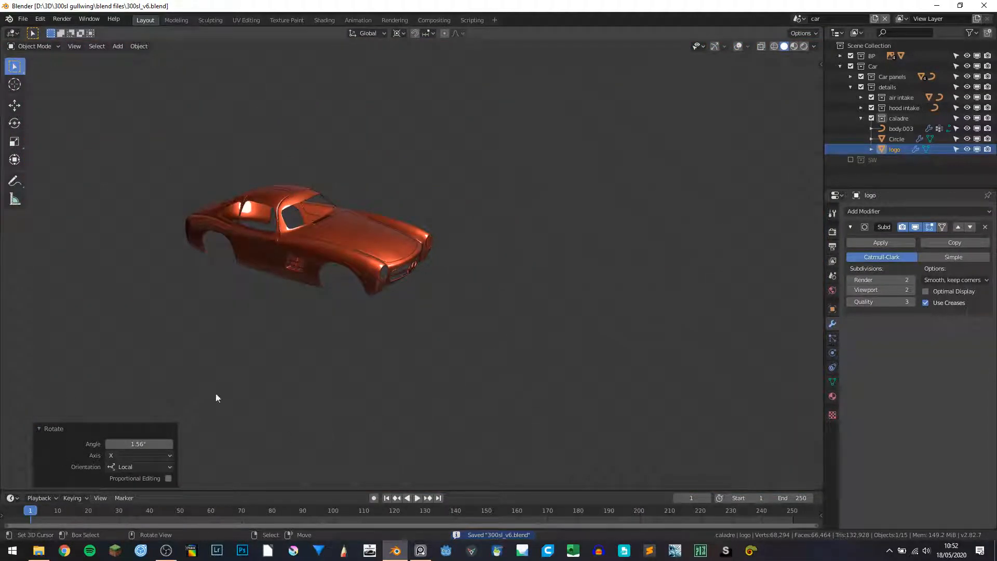